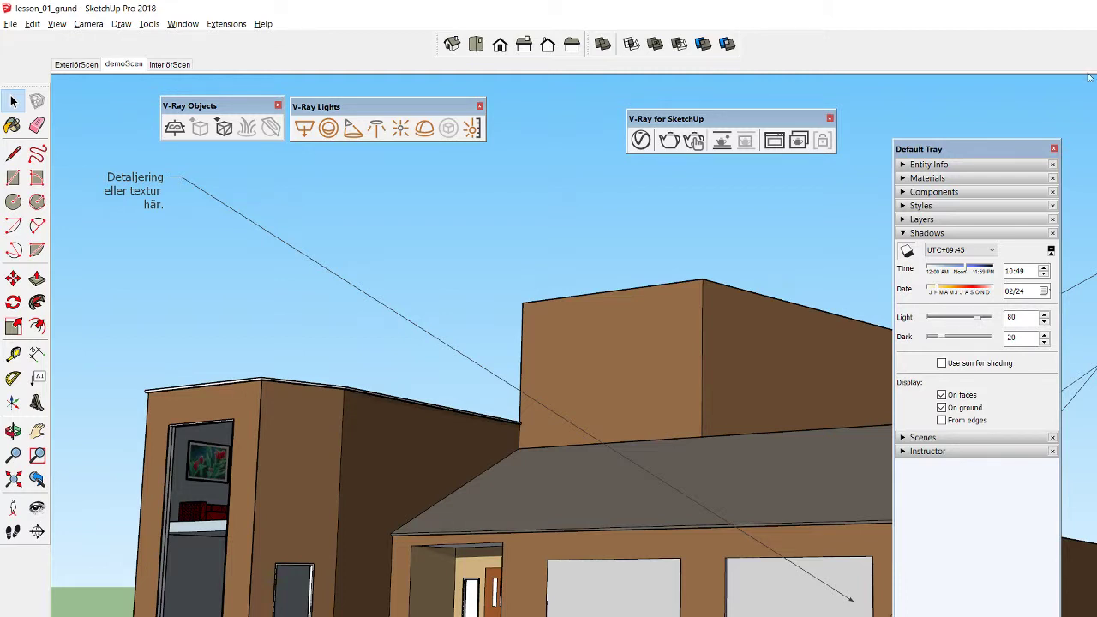
Close the Default Tray and the V-Ray for SketchUp, V-Ray Lights and V-Ray Objects toolbars
left_click(1054, 149)
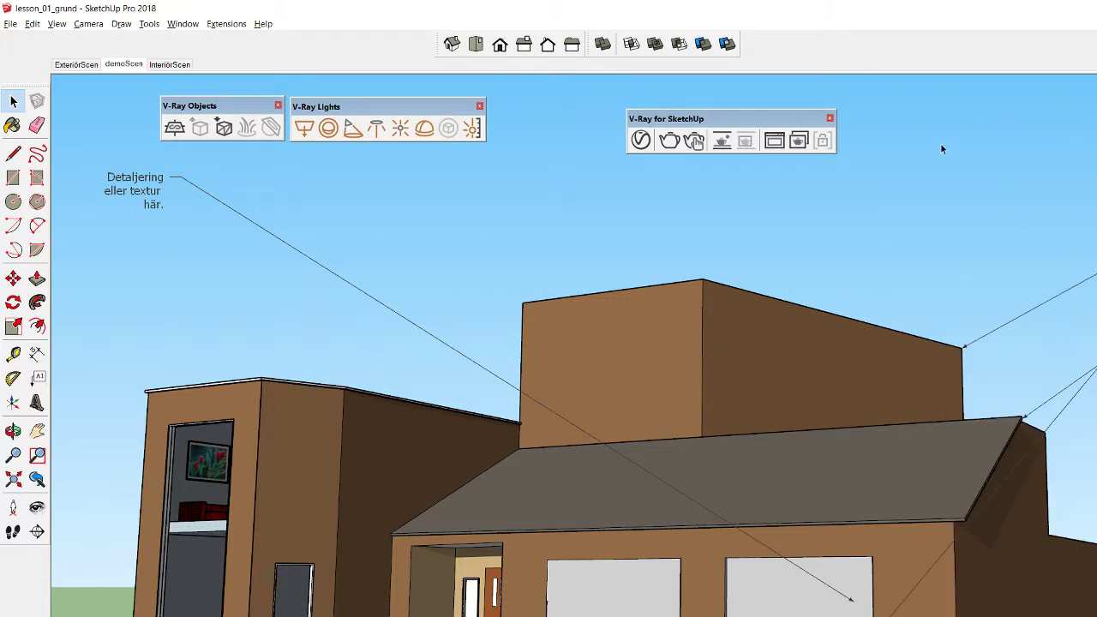
left_click(830, 118)
left_click(479, 106)
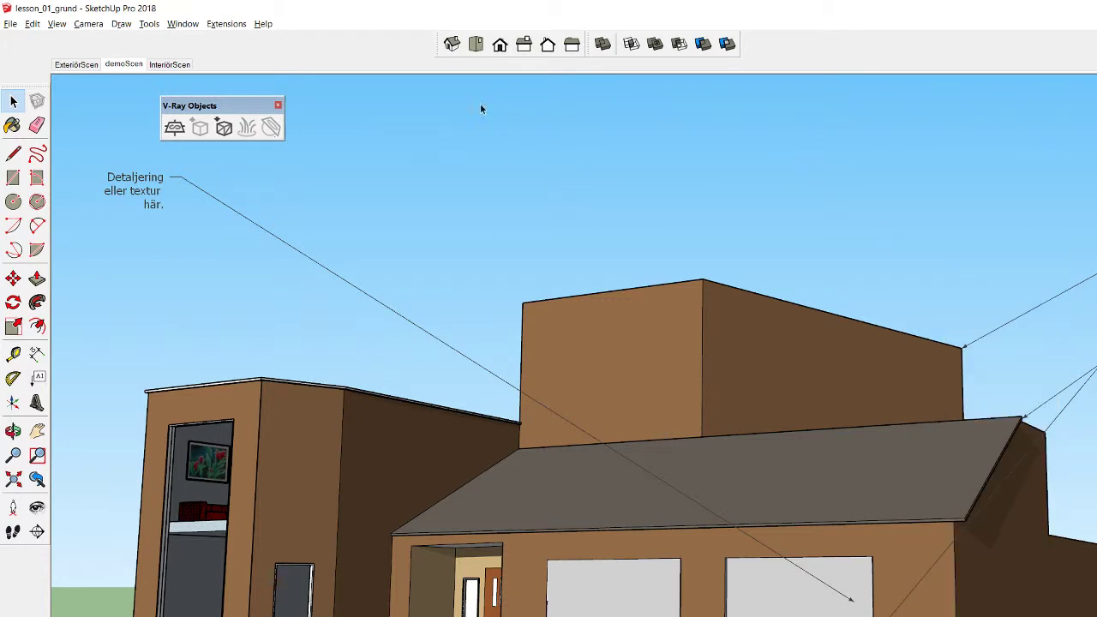
left_click(278, 105)
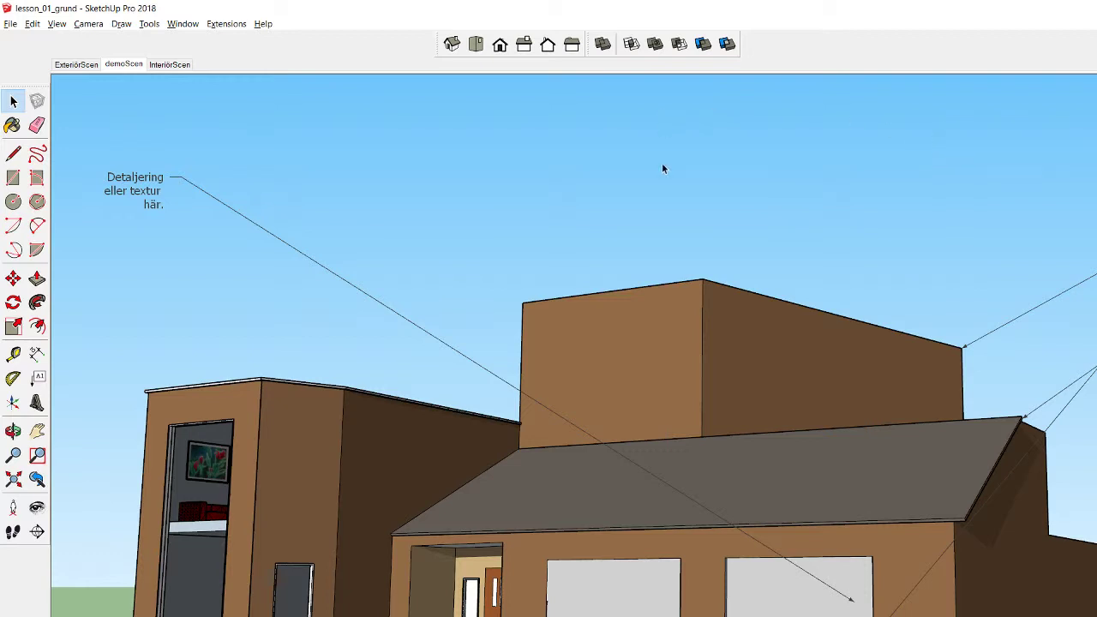
Re-enable the V-Ray for SketchUp, V-Ray Lights and V-Ray Objects toolbars and arrange them in a row
left_click(57, 24)
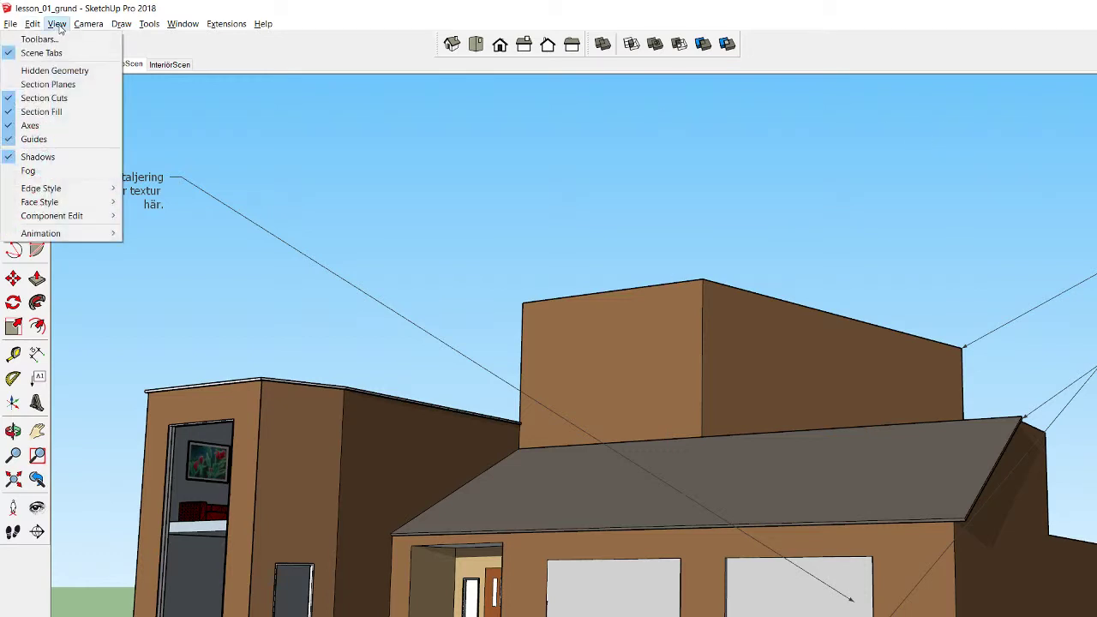
left_click(53, 41)
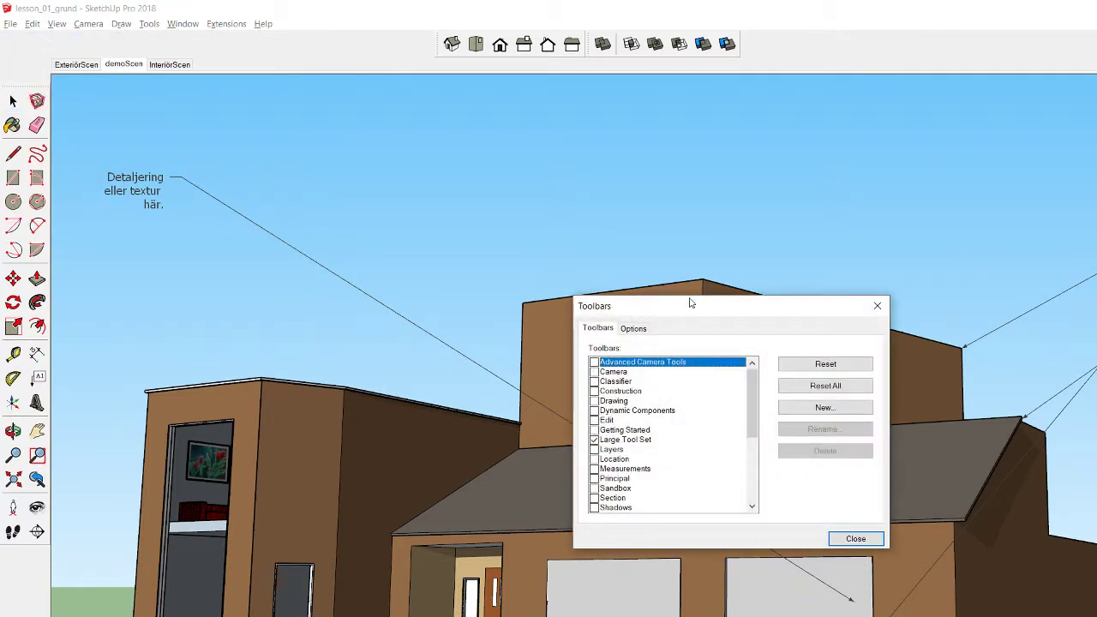
mouse_move(688, 303)
left_mouse_down()
mouse_move(145, 107)
mouse_move(183, 50)
mouse_move(159, 45)
left_mouse_up()
left_click_drag(225, 164, 228, 215)
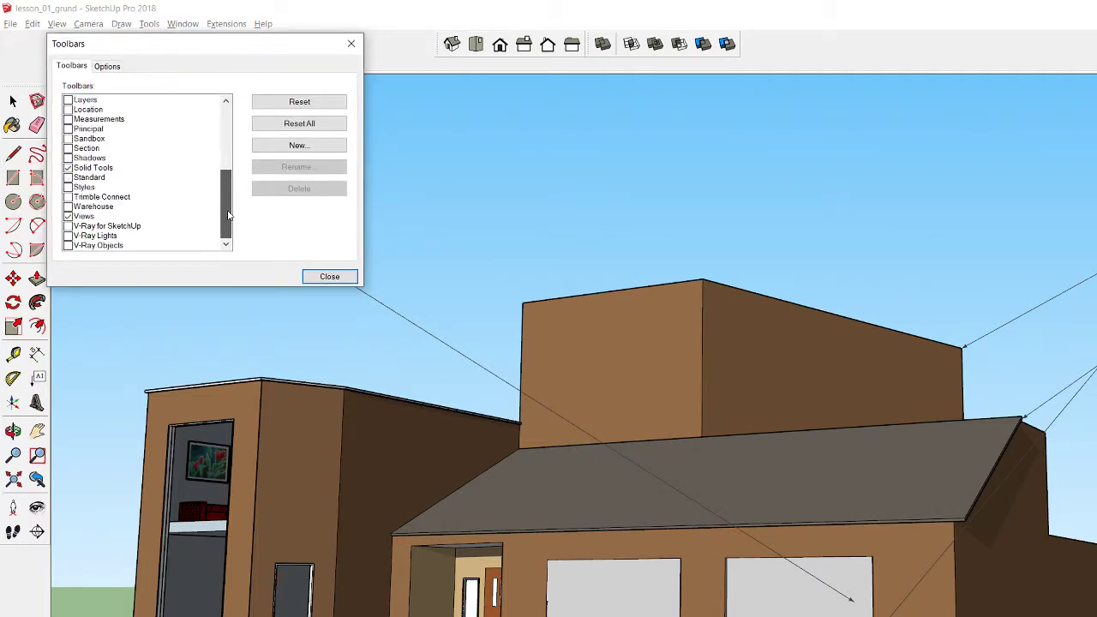
left_click(67, 226)
left_click(67, 236)
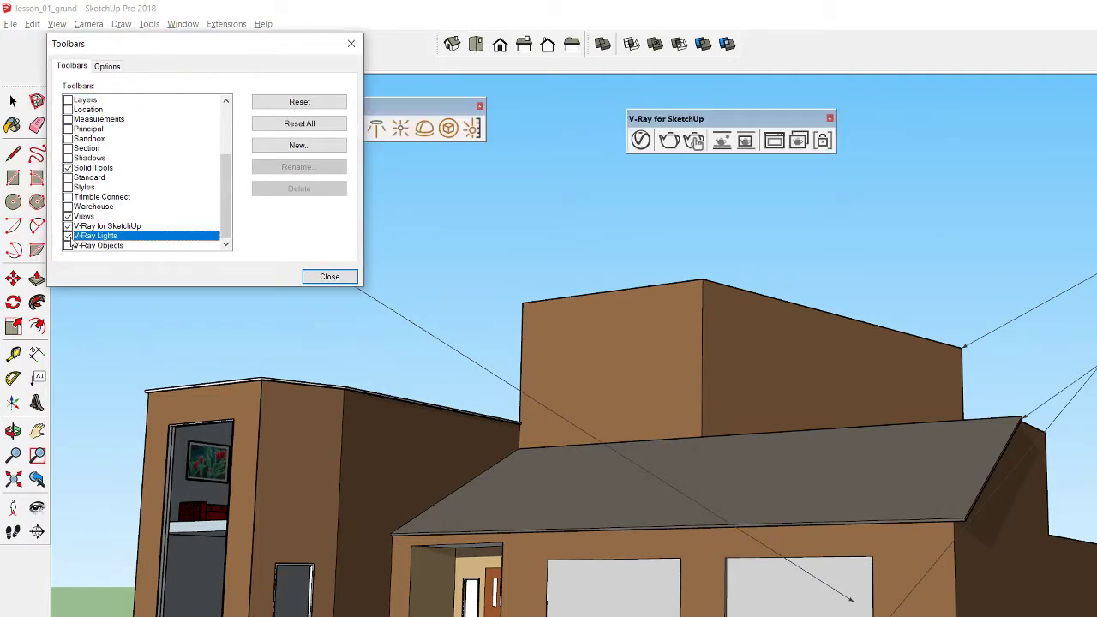
left_click(67, 246)
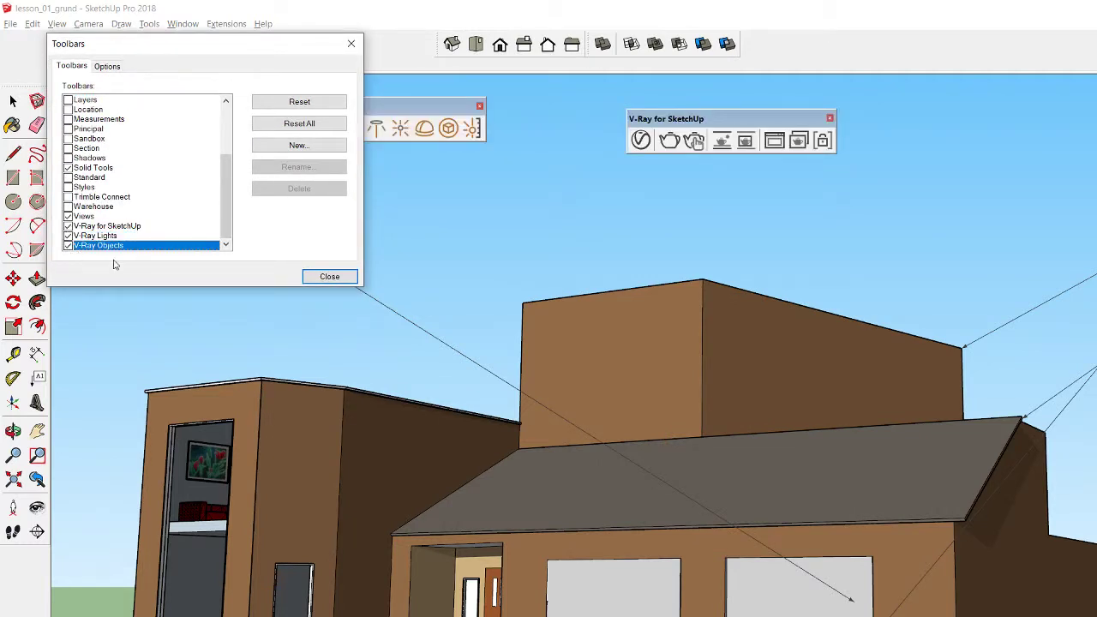
left_click(329, 276)
mouse_move(391, 110)
left_mouse_down()
mouse_move(547, 120)
mouse_move(387, 115)
left_mouse_up()
left_click_drag(655, 122, 509, 117)
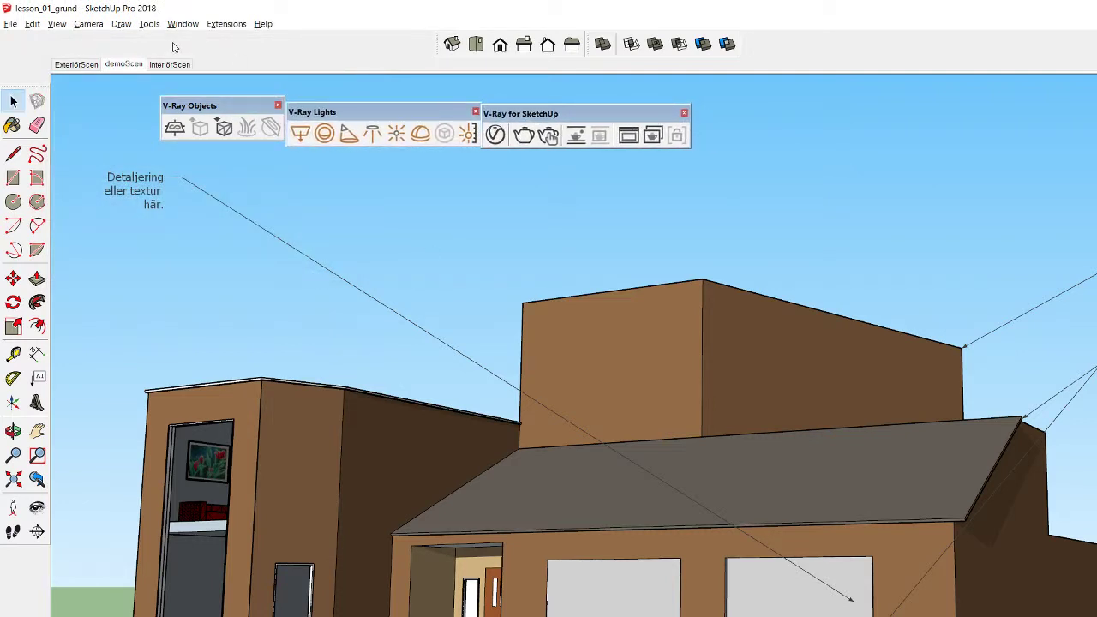
Reopen the Default Tray and drag it further into the view
left_click(183, 23)
mouse_move(108, 39)
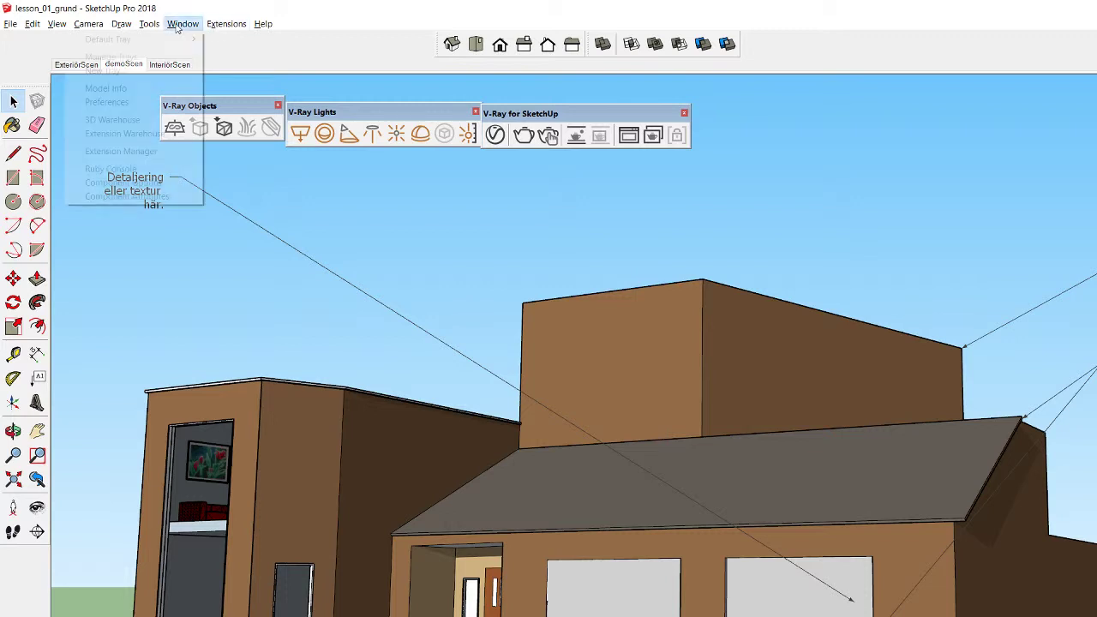
left_click(241, 40)
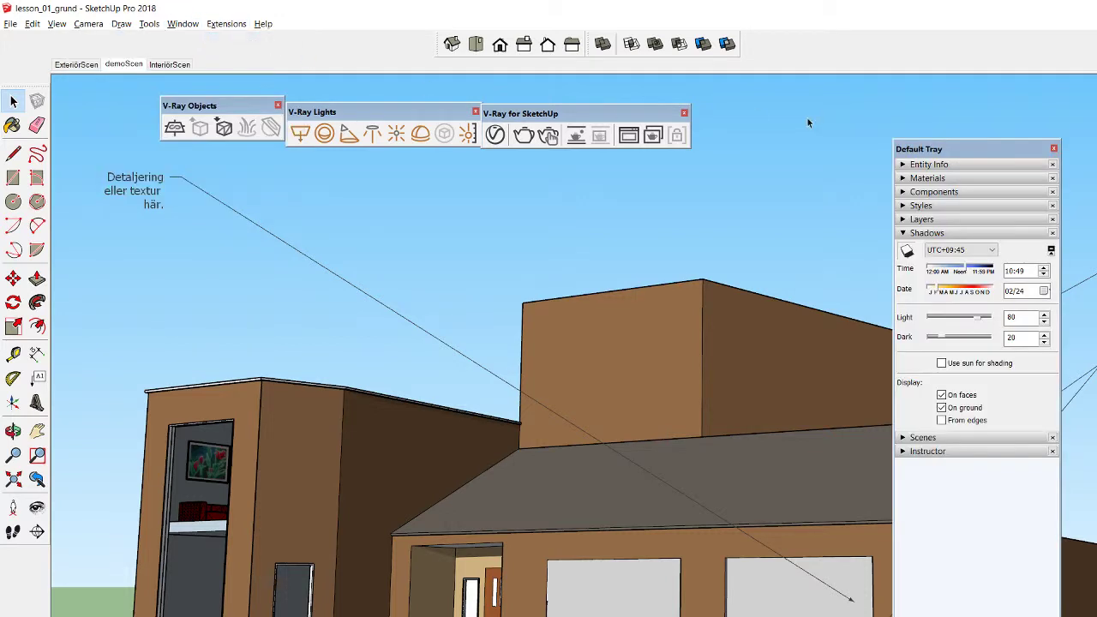
mouse_move(965, 151)
left_mouse_down()
mouse_move(786, 95)
mouse_move(795, 111)
left_mouse_up()
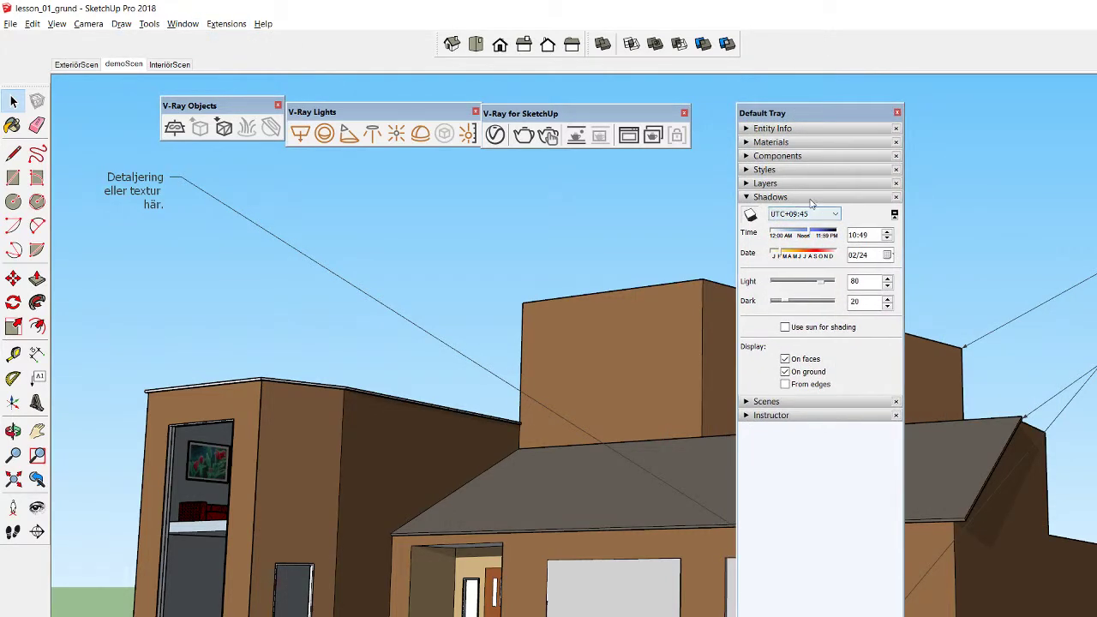
left_click(776, 197)
left_click(768, 210)
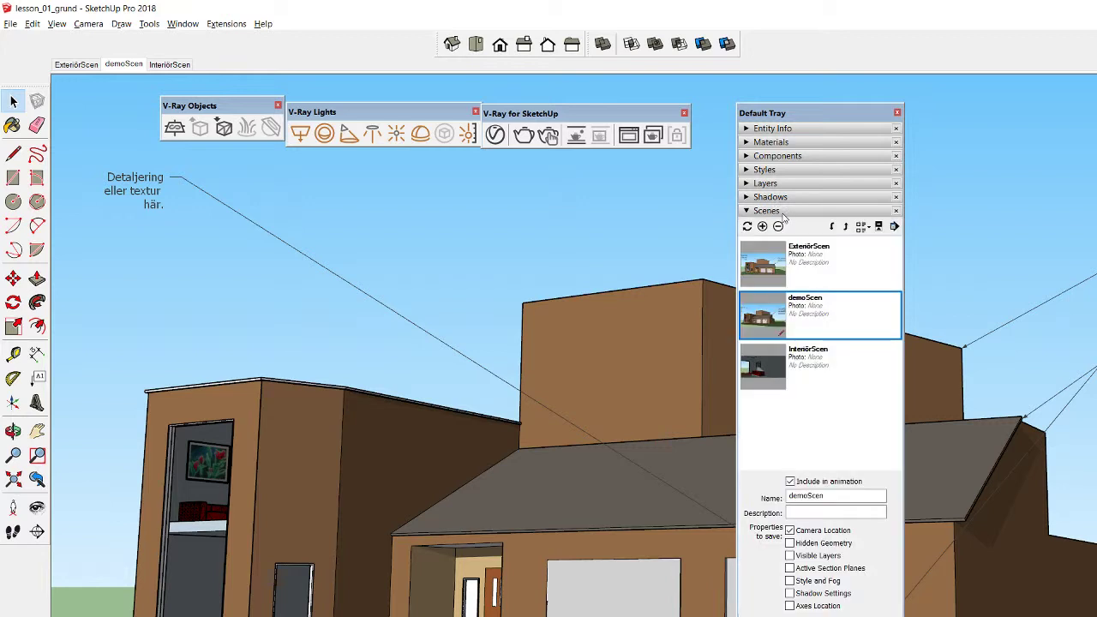
left_click(782, 212)
In Layers, hide the framsida layer and then make it visible again
left_click(779, 184)
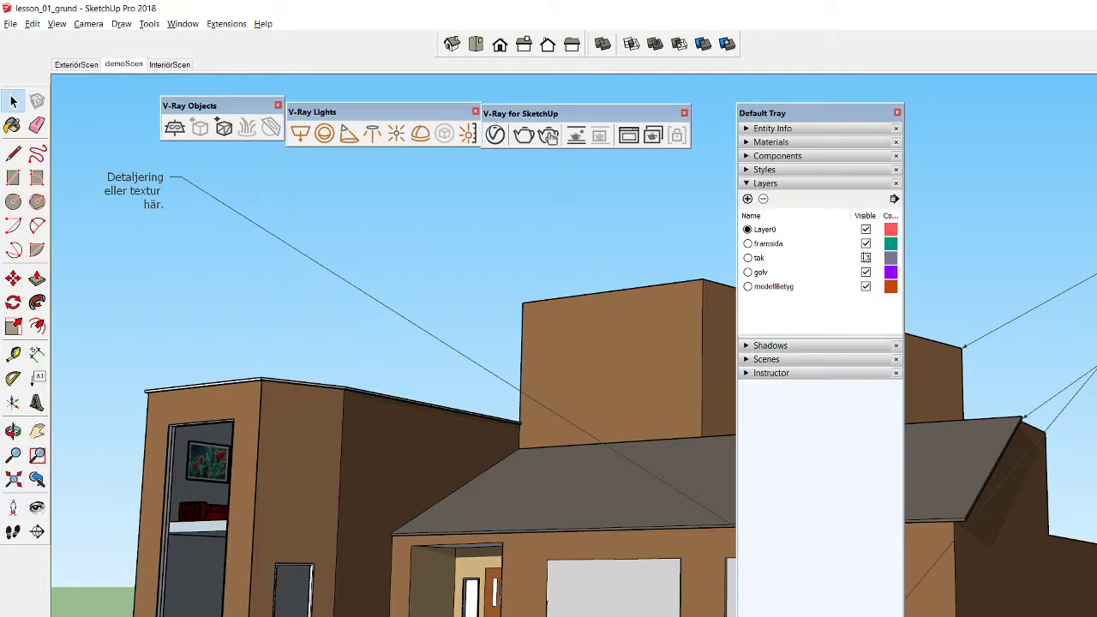
left_click(866, 243)
left_click(865, 244)
left_click(866, 244)
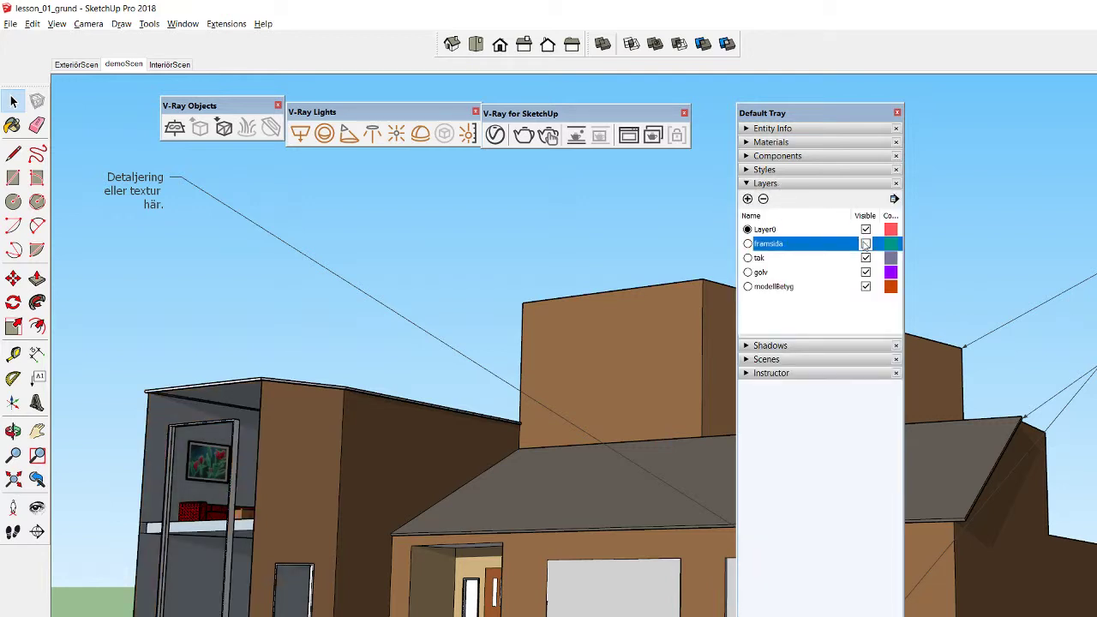
left_click(866, 244)
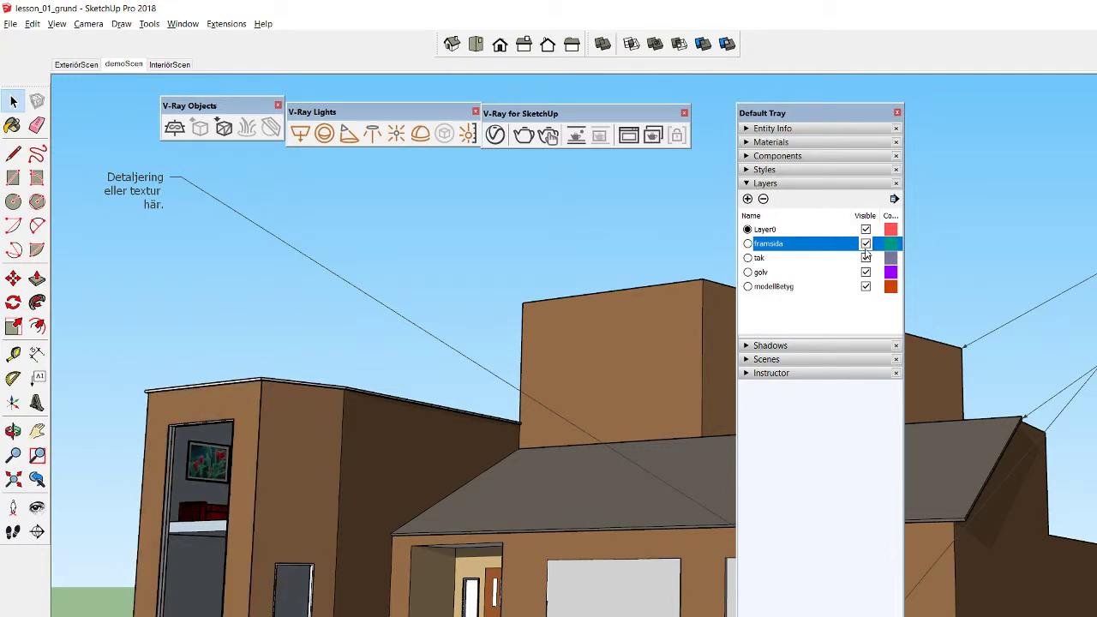
left_click(768, 185)
Briefly check the Shadows panel, then expand the Scenes list
left_click(781, 198)
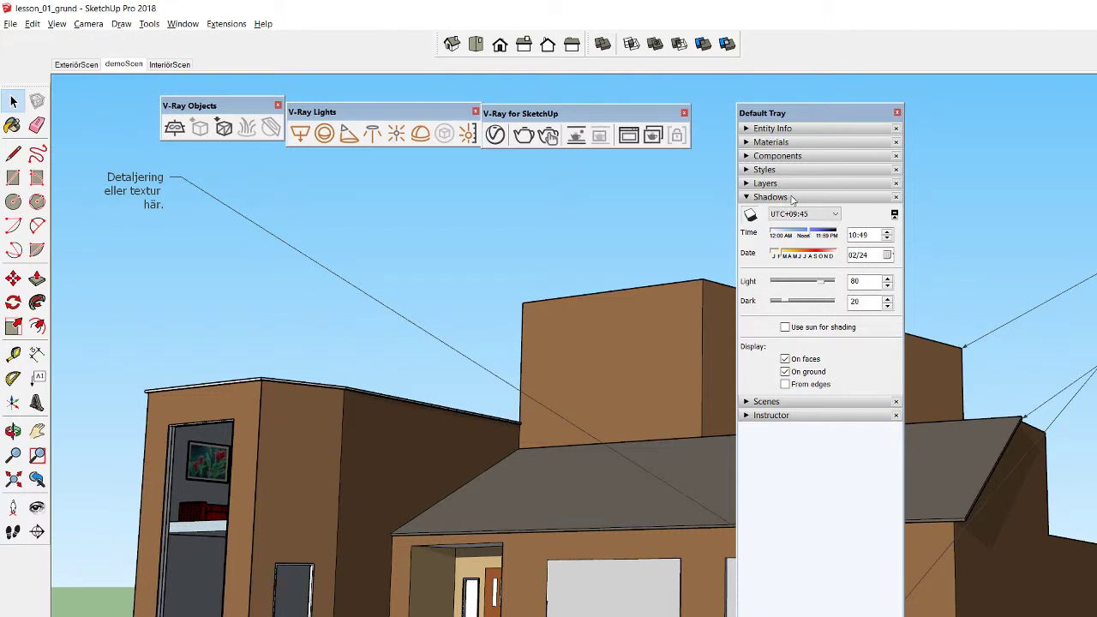
left_click(791, 199)
left_click(789, 214)
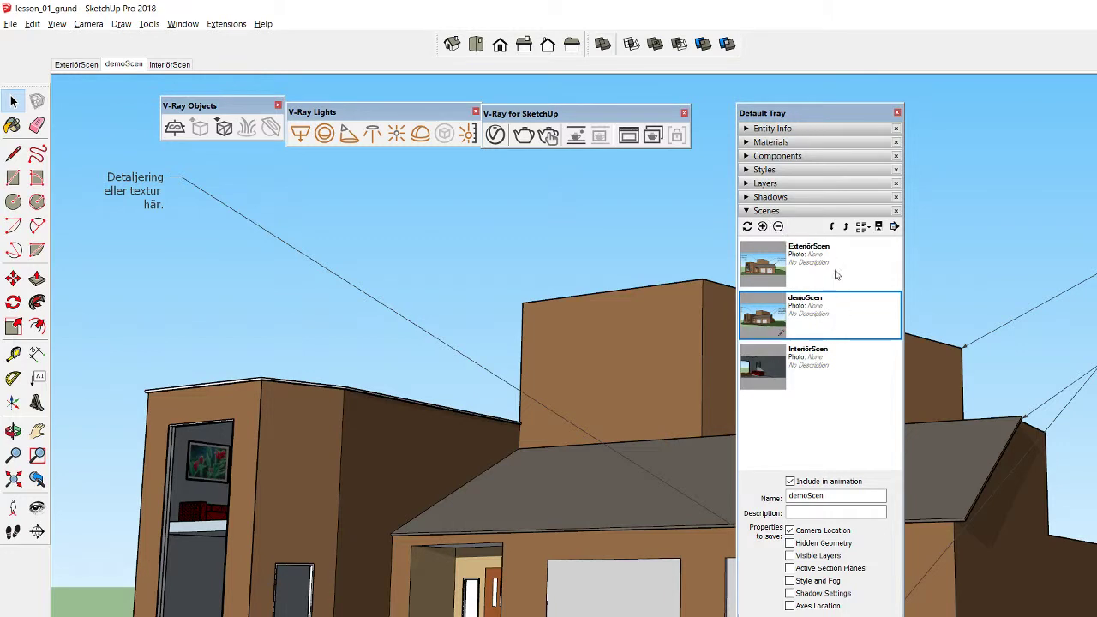
Remove the demoScen scene and switch to a slightly orbited ExteriörScen view
left_click(778, 226)
left_click(805, 509)
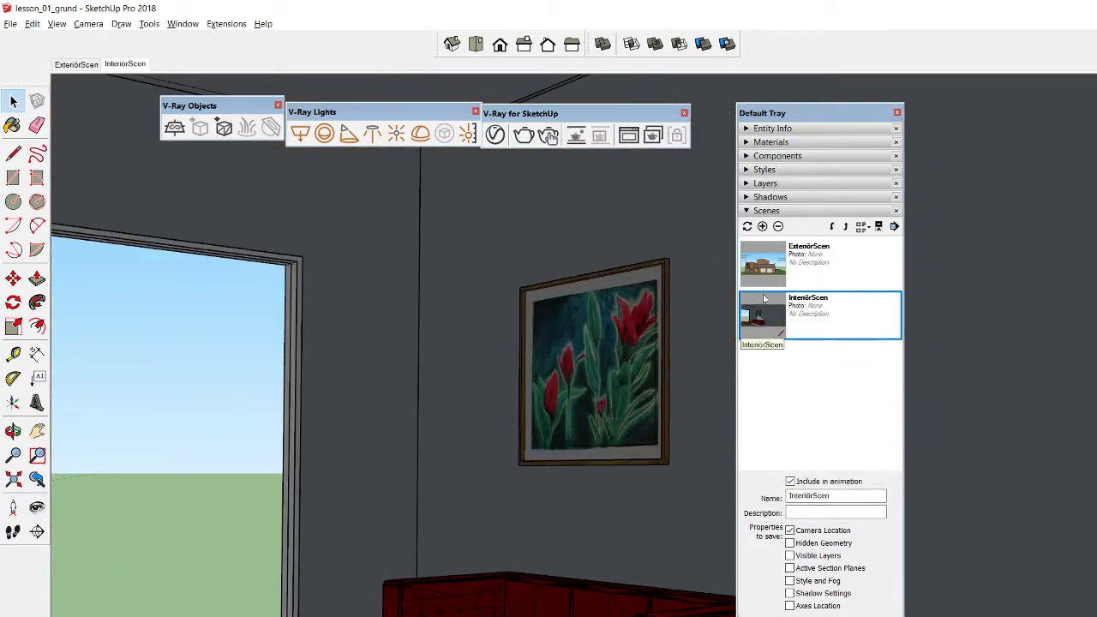
left_click(817, 261)
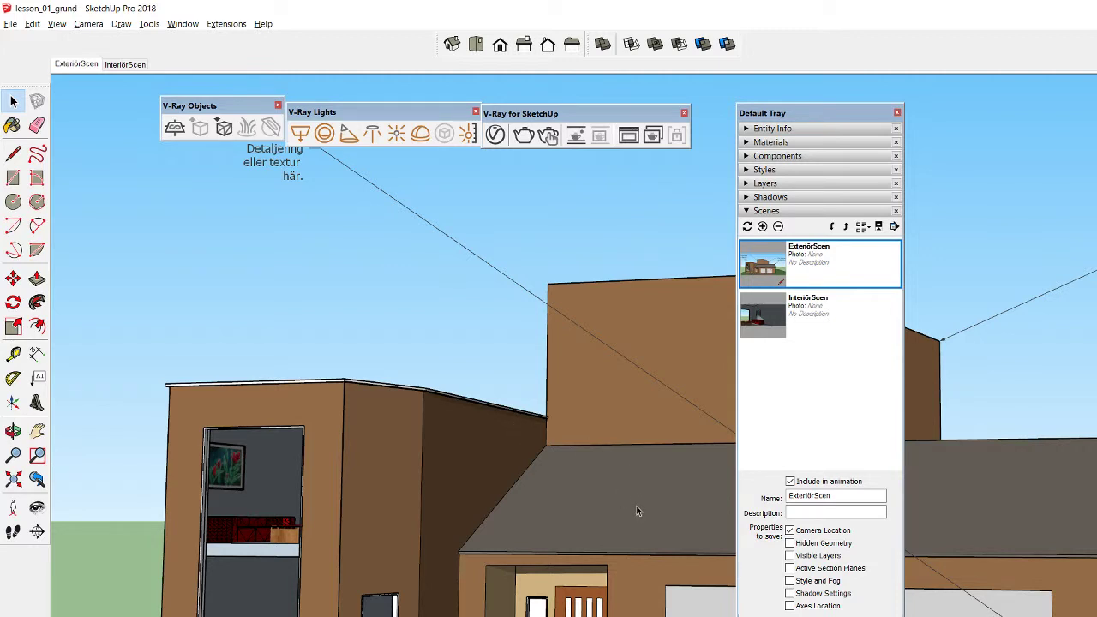
middle_click_drag(636, 511, 483, 464)
Add a scene from the current view and rename Scene 3 to 'demoScen'
key("space")
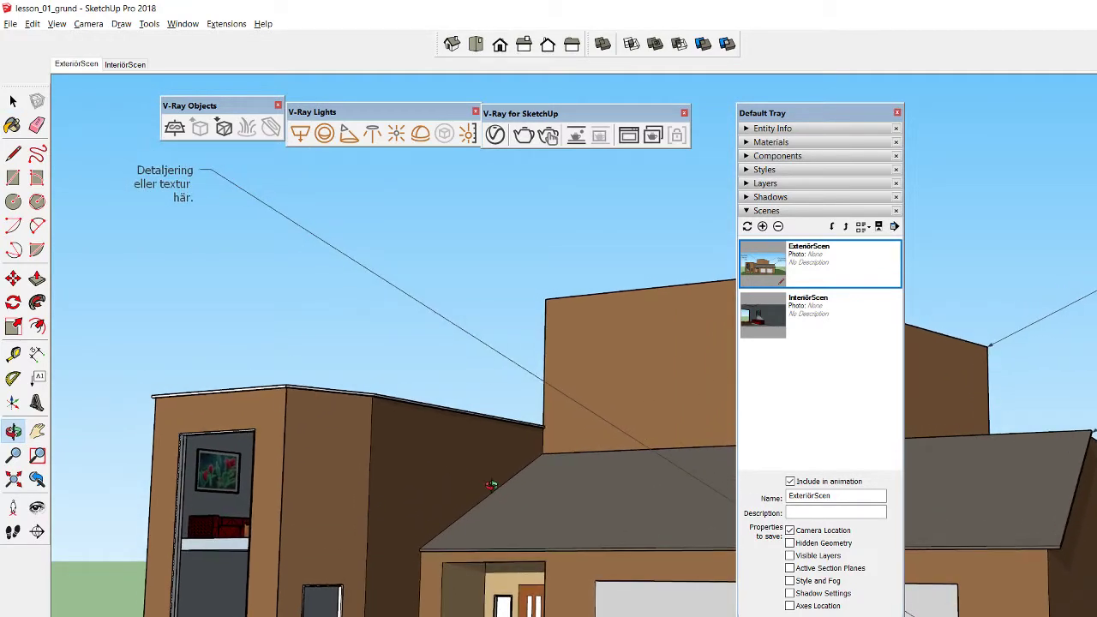
left_click(762, 225)
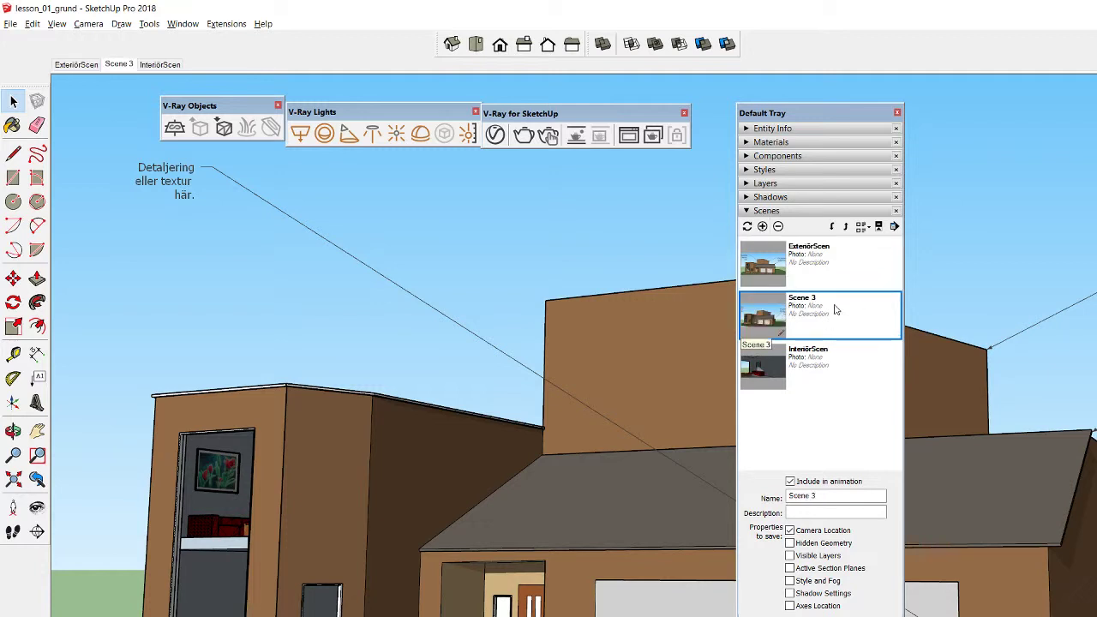
right_click(851, 309)
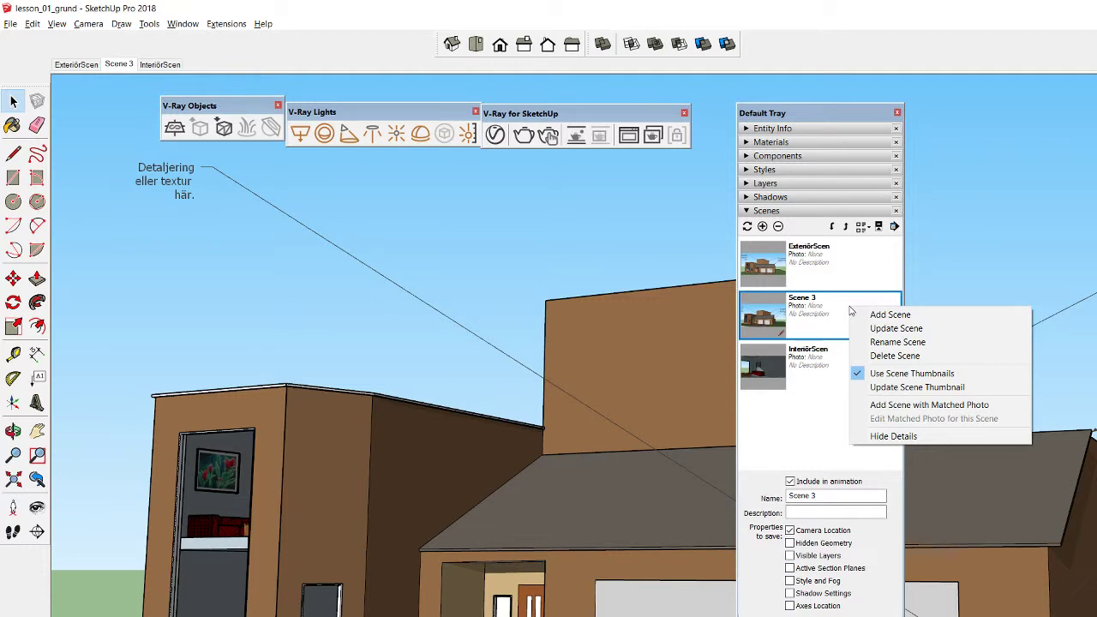
left_click(896, 342)
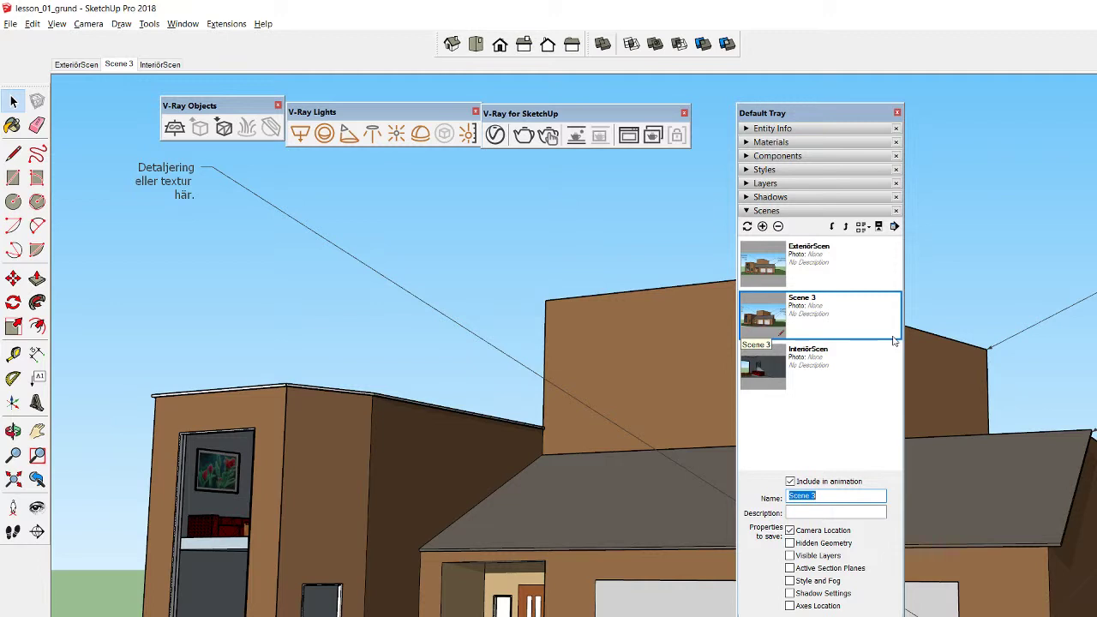
type("demoSA")
key("BackSpace")
type("cen")
key("Return")
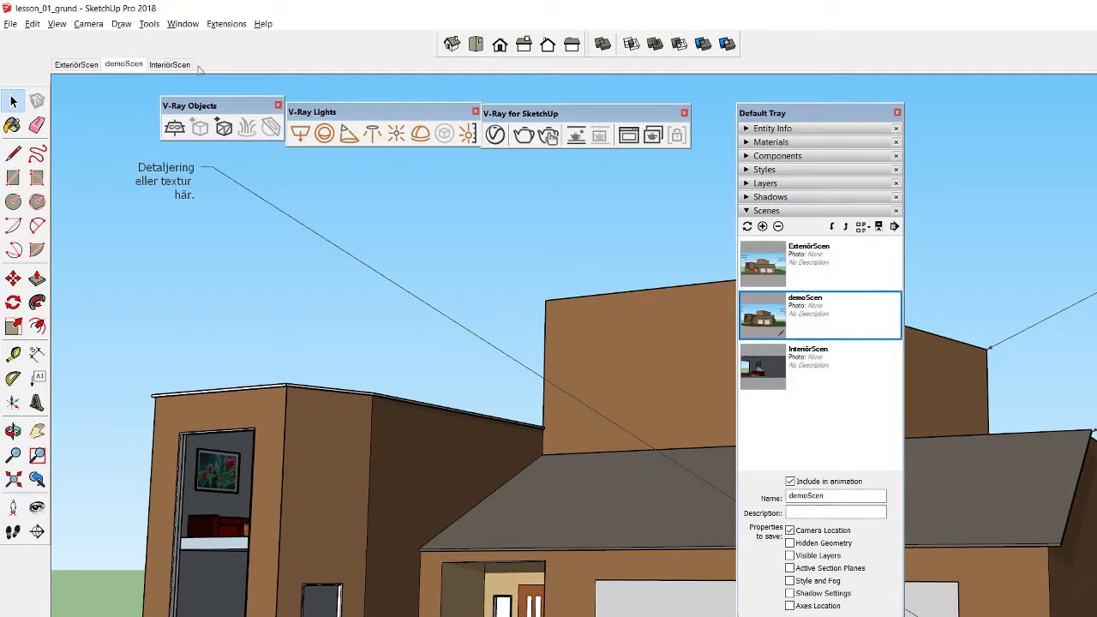
View InteriörScen and demoScen, then move the tray right and collapse Scenes
left_click(168, 65)
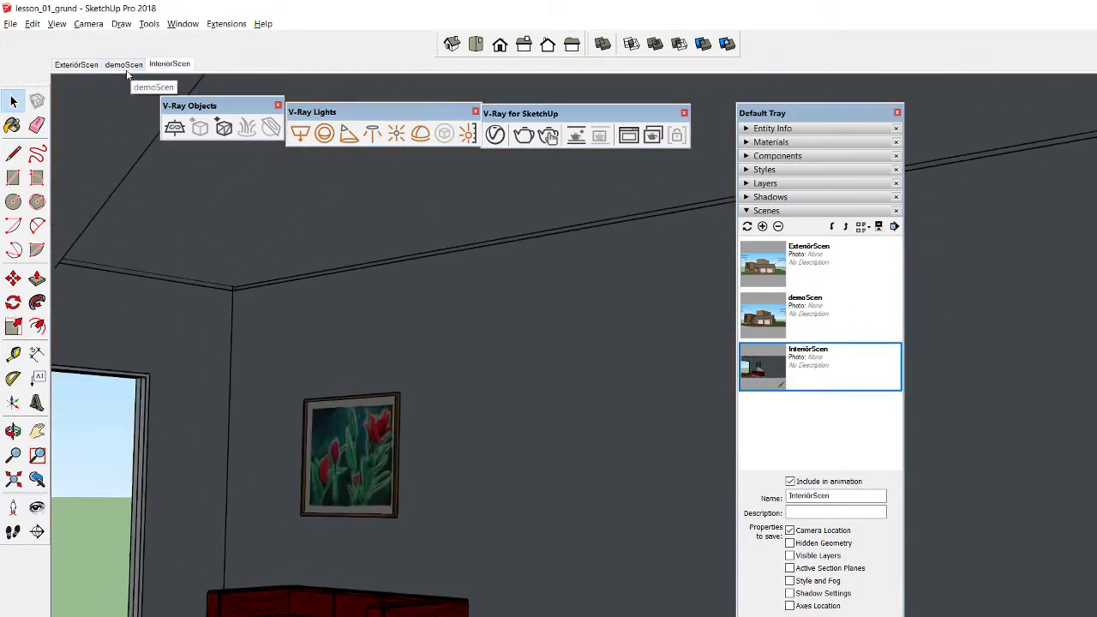
left_click(123, 67)
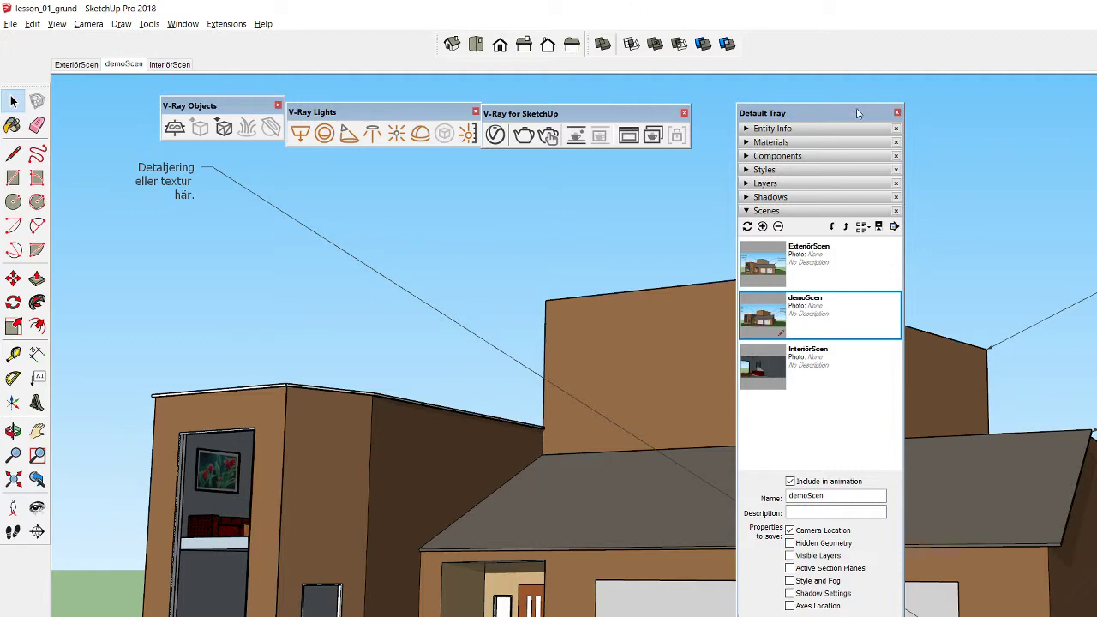
mouse_move(856, 108)
left_mouse_down()
mouse_move(955, 109)
mouse_move(920, 100)
left_mouse_up()
left_click(866, 194)
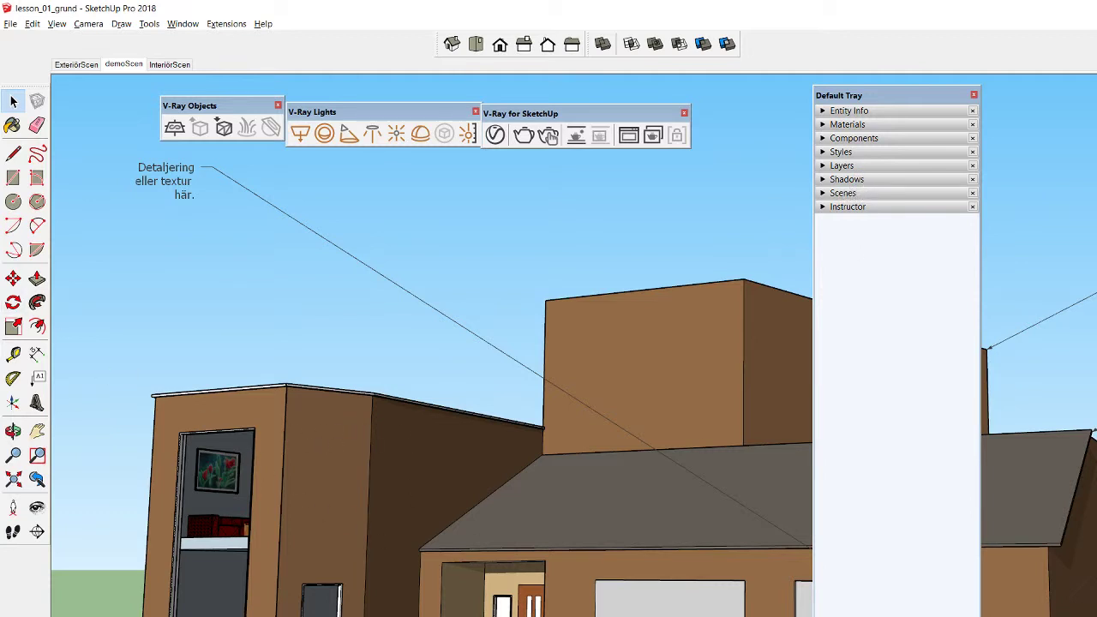
Check the Shadows settings, then spread the V-Ray Objects, Lights and main toolbars apart
left_click(862, 181)
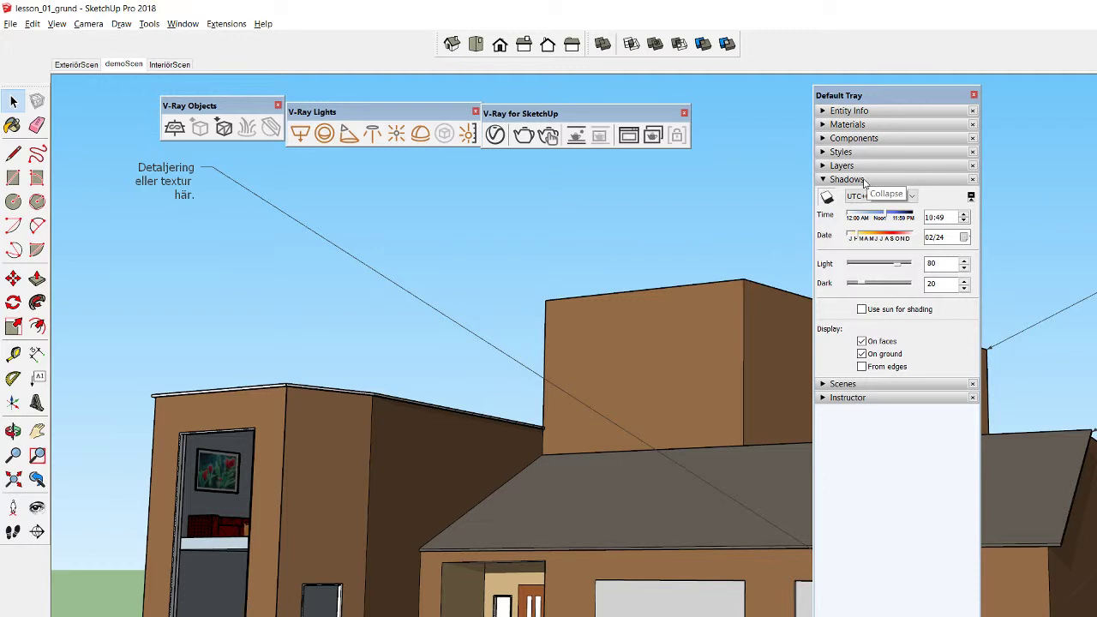
left_click(864, 183)
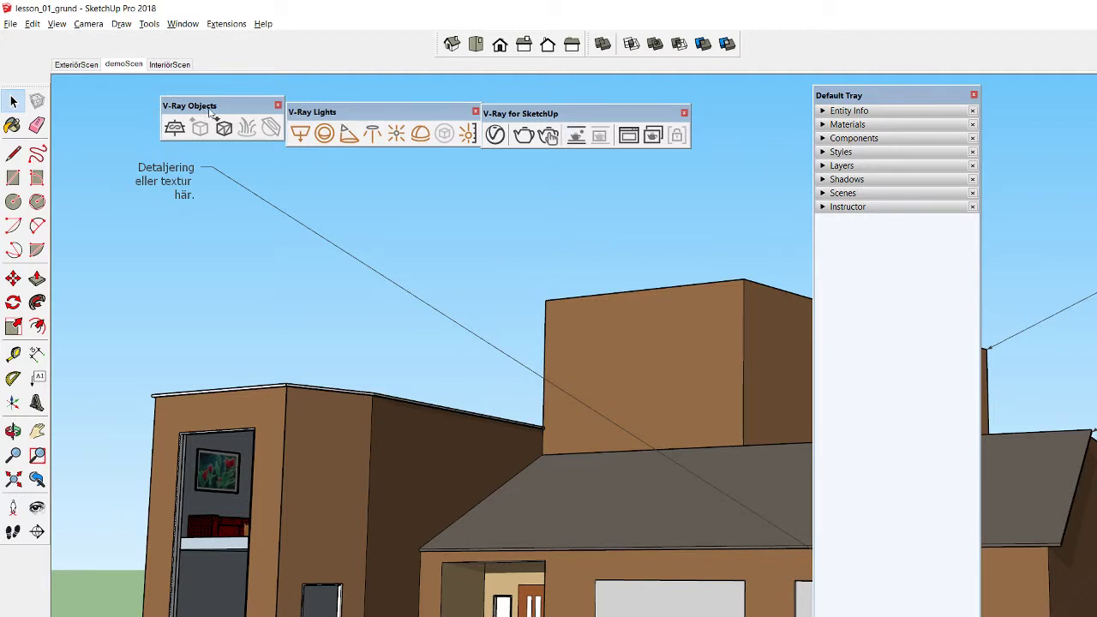
left_click_drag(210, 111, 146, 123)
mouse_move(393, 111)
left_mouse_down()
mouse_move(345, 112)
mouse_move(384, 113)
left_mouse_up()
left_click_drag(533, 112, 555, 119)
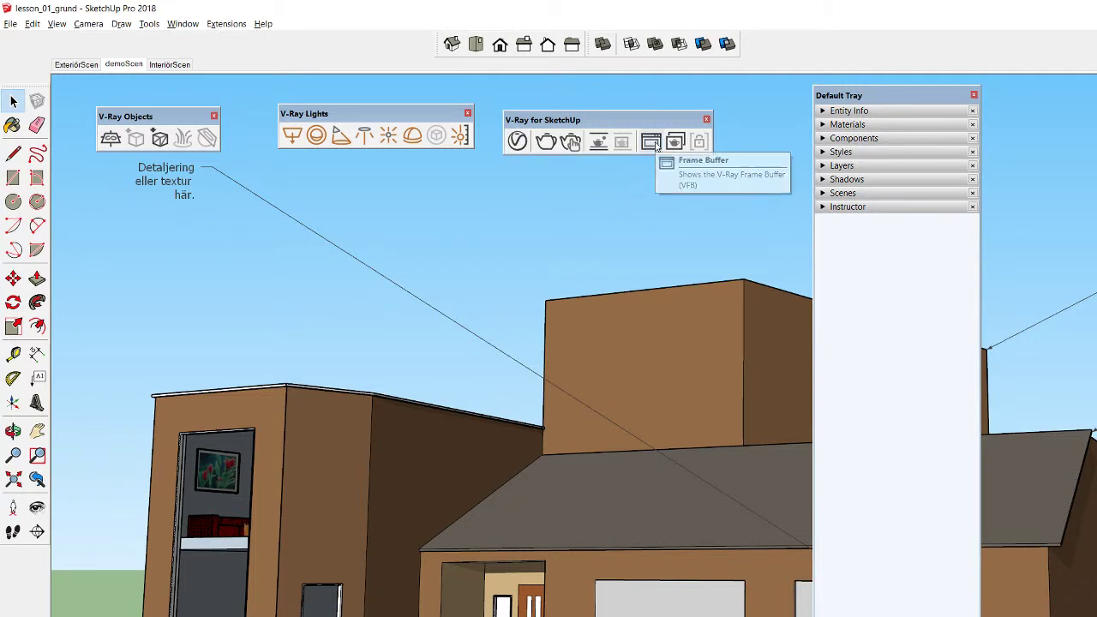
left_click(651, 144)
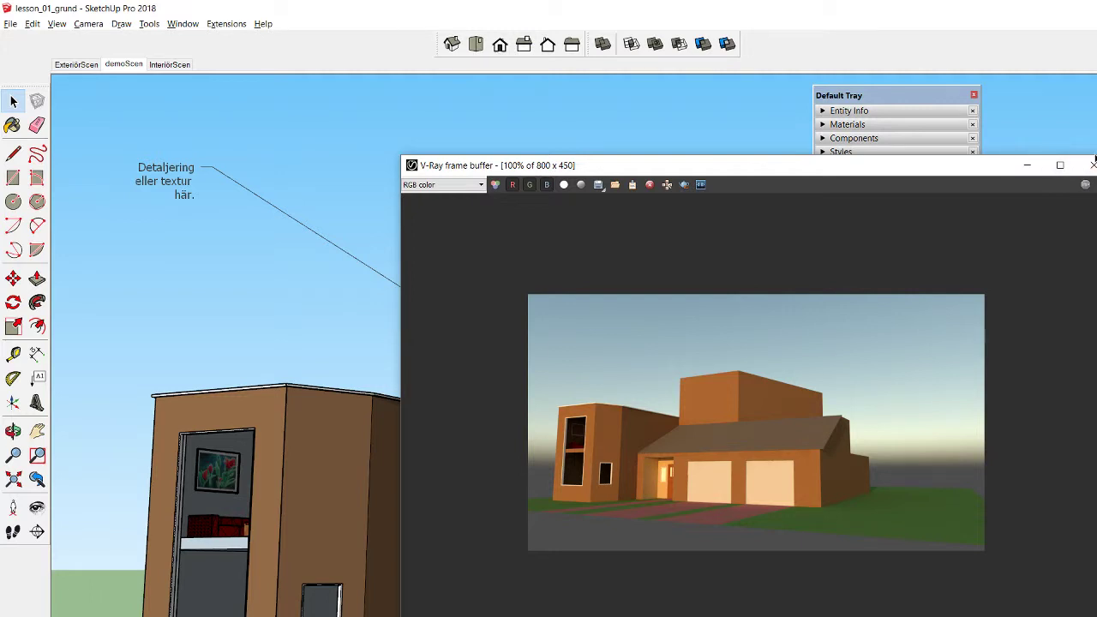
left_click(1094, 151)
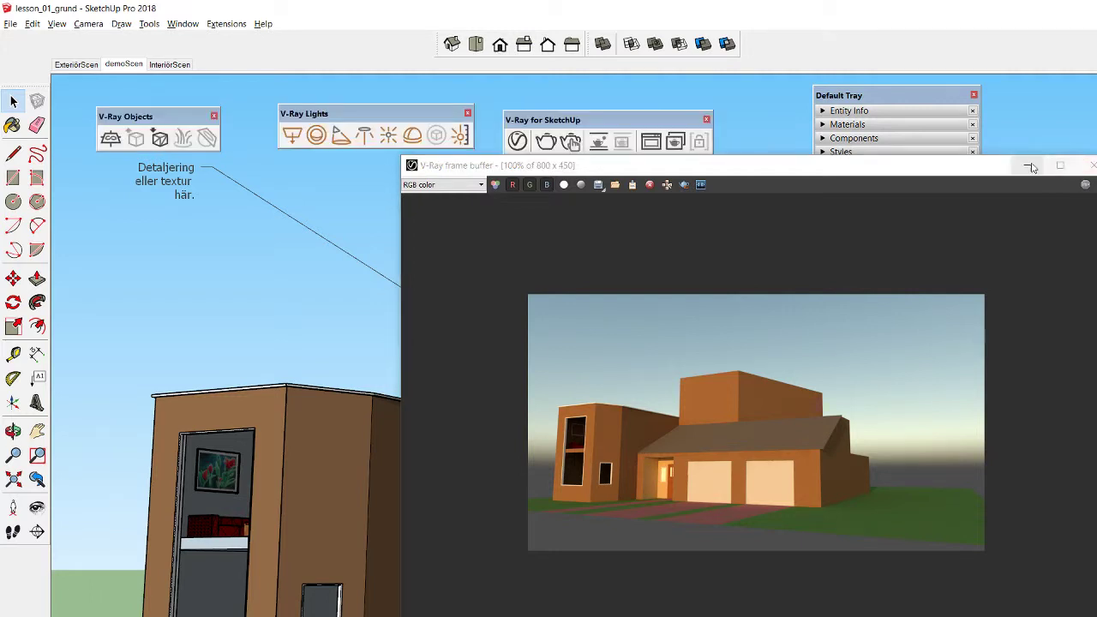
left_click(1092, 165)
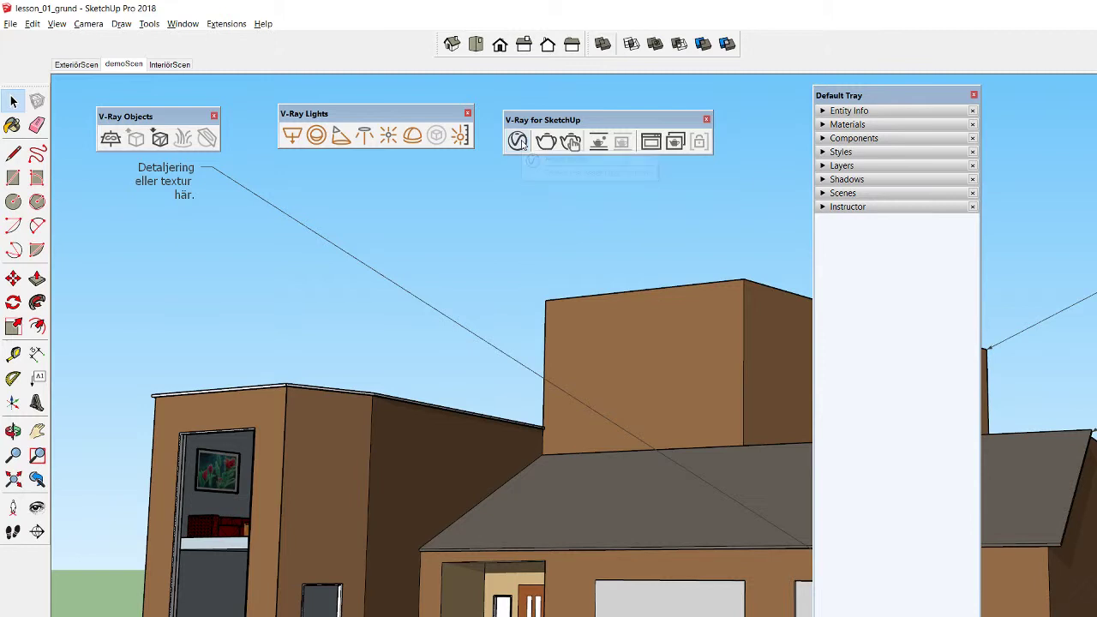
Open the V-Ray Asset Editor beside the house and show the SunLight in Lights
left_click(519, 141)
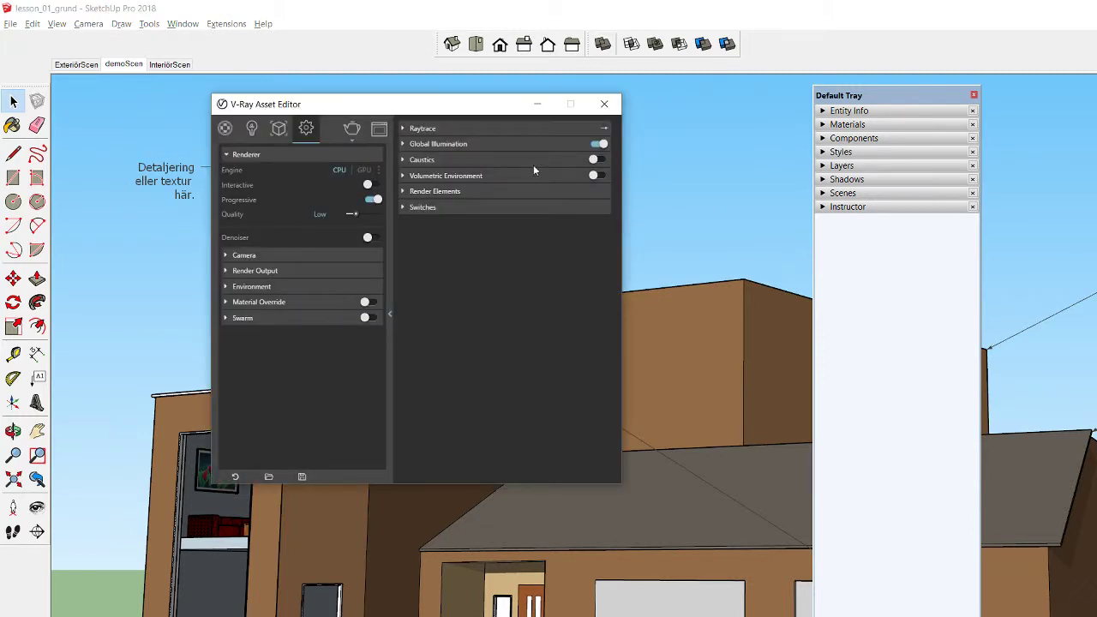
mouse_move(443, 112)
left_mouse_down()
mouse_move(622, 196)
mouse_move(644, 259)
left_mouse_up()
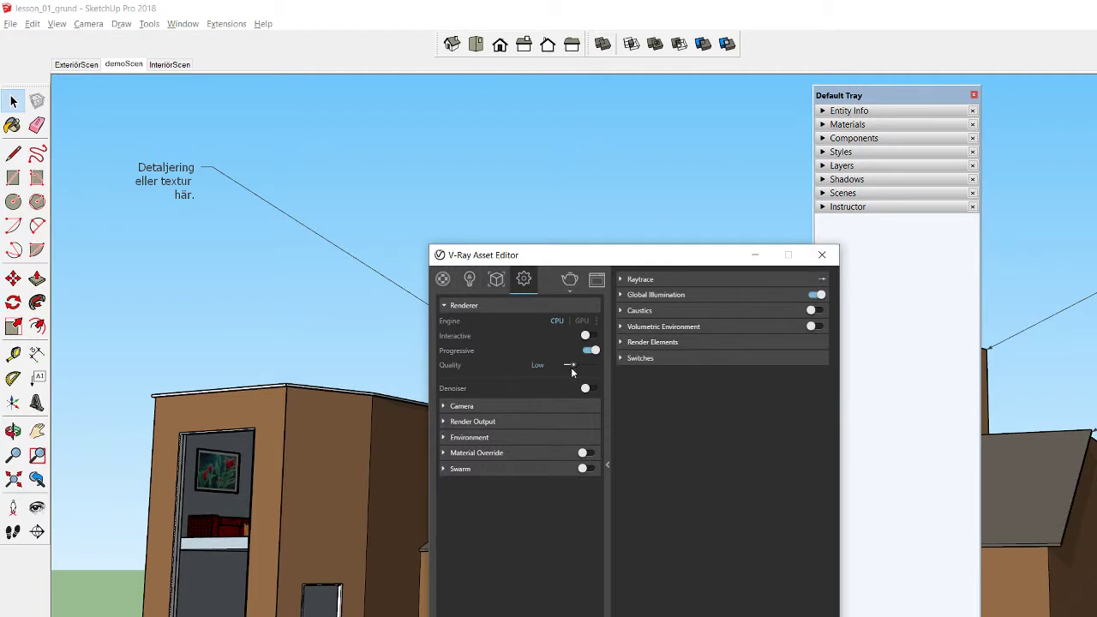
left_click(502, 280)
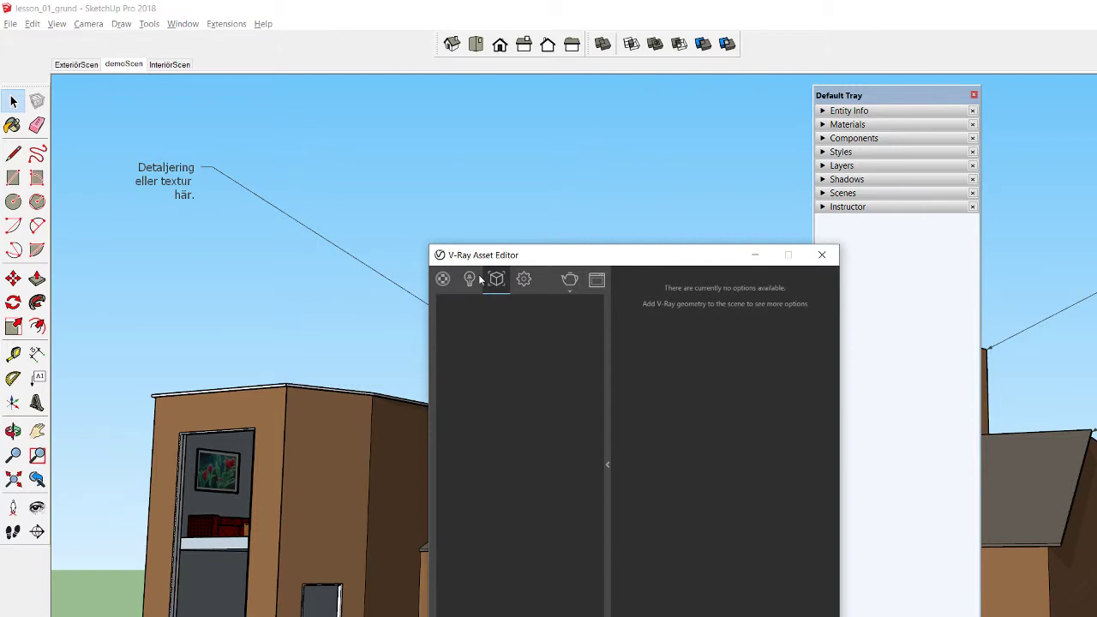
left_click(471, 279)
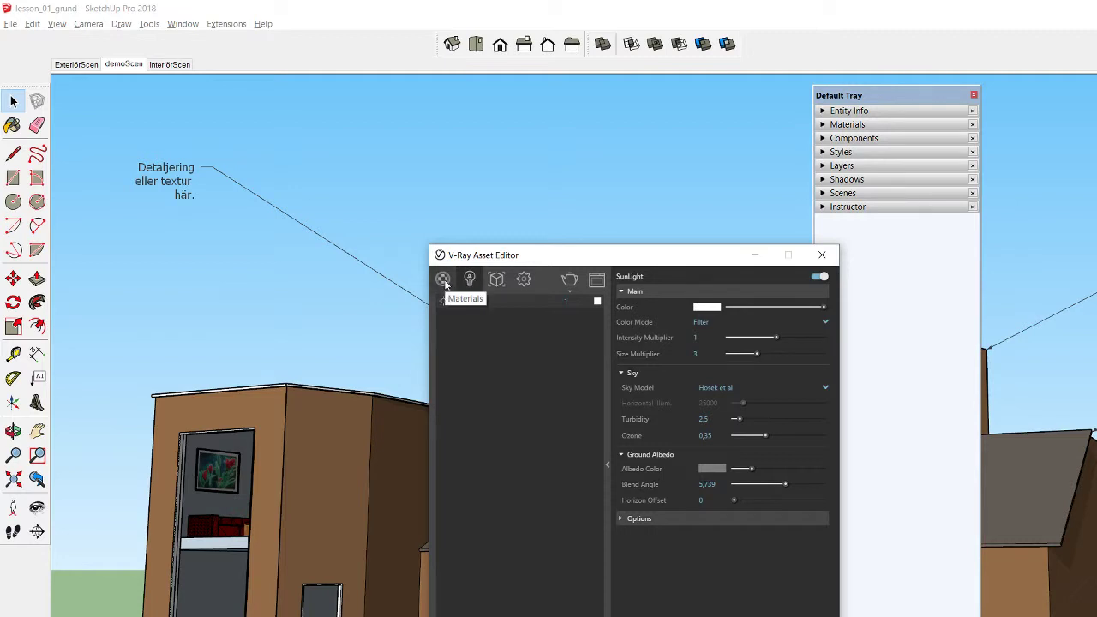
Set the SunLight Size Multiplier to 1 in the Asset Editor
left_click(443, 281)
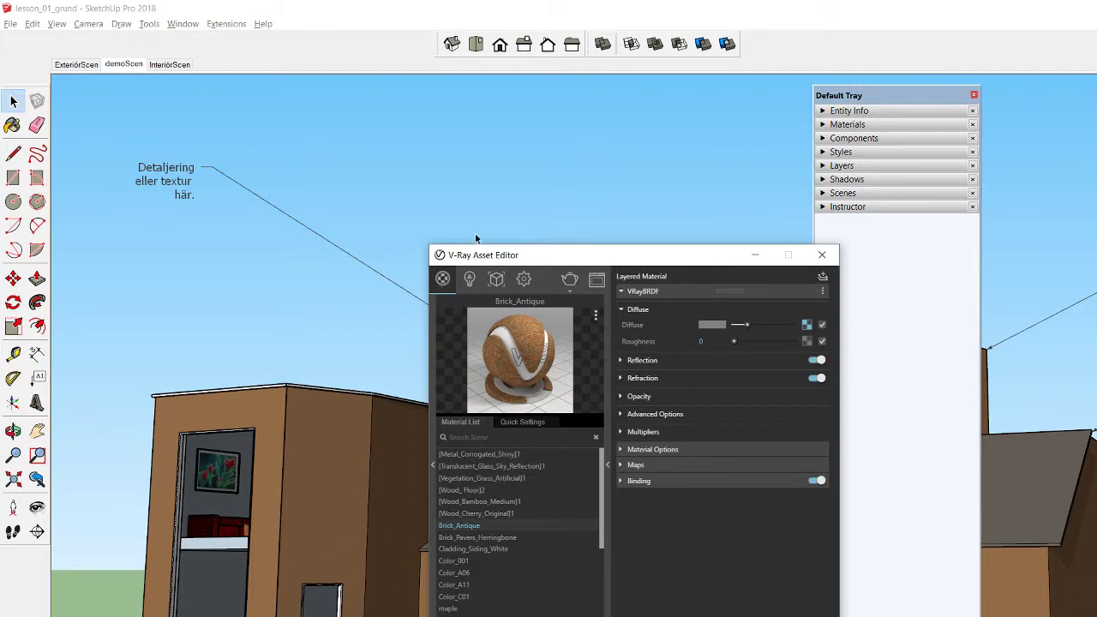
left_click(473, 280)
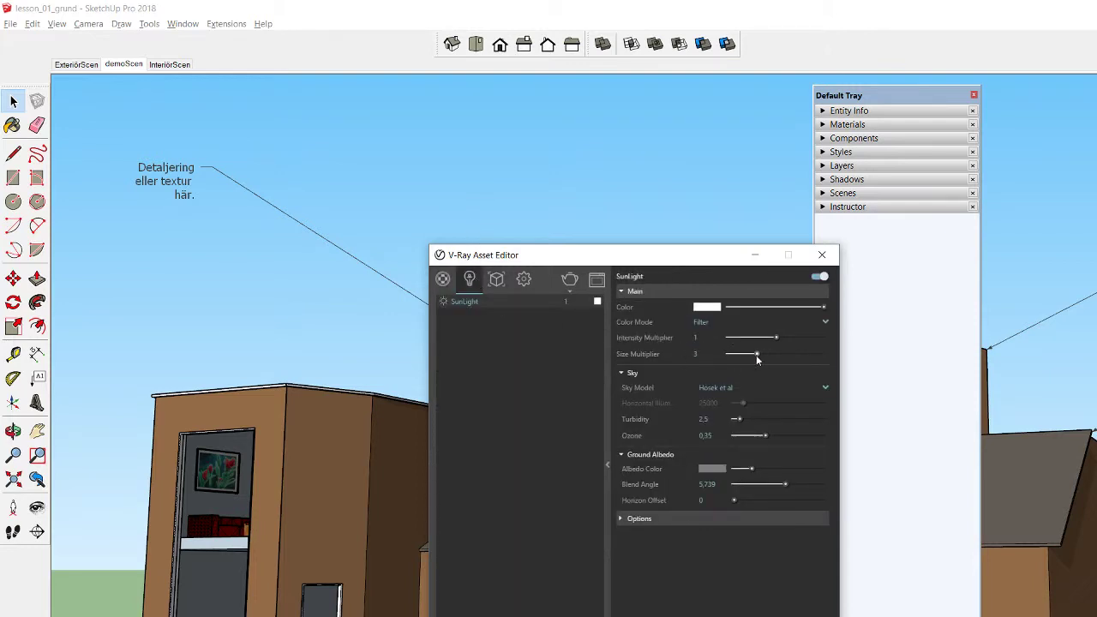
left_click(698, 354)
type("1")
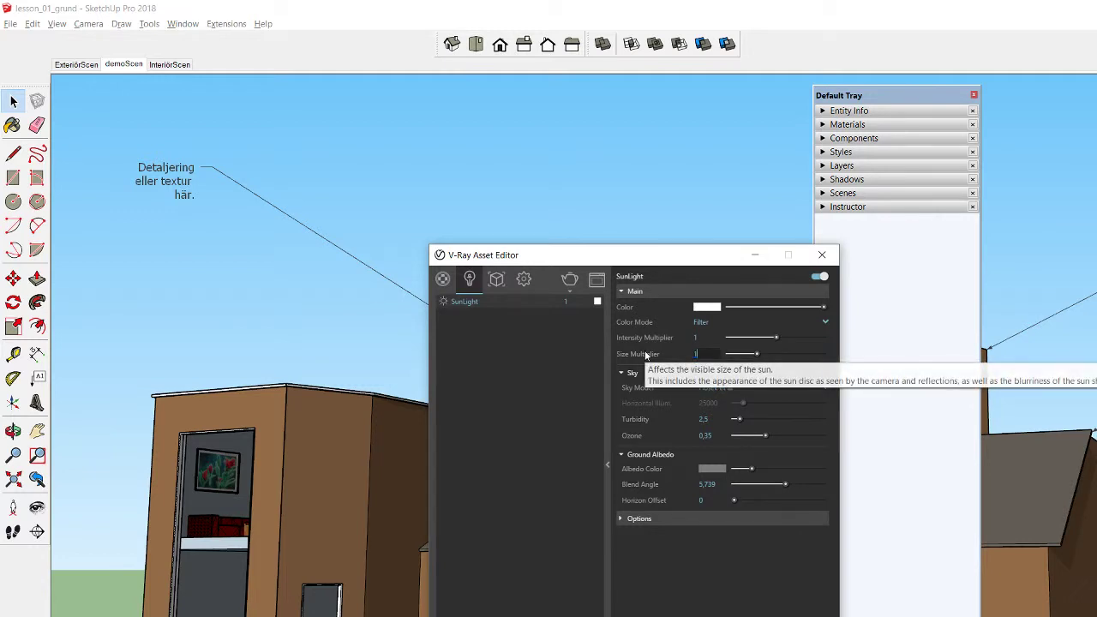
key("Return")
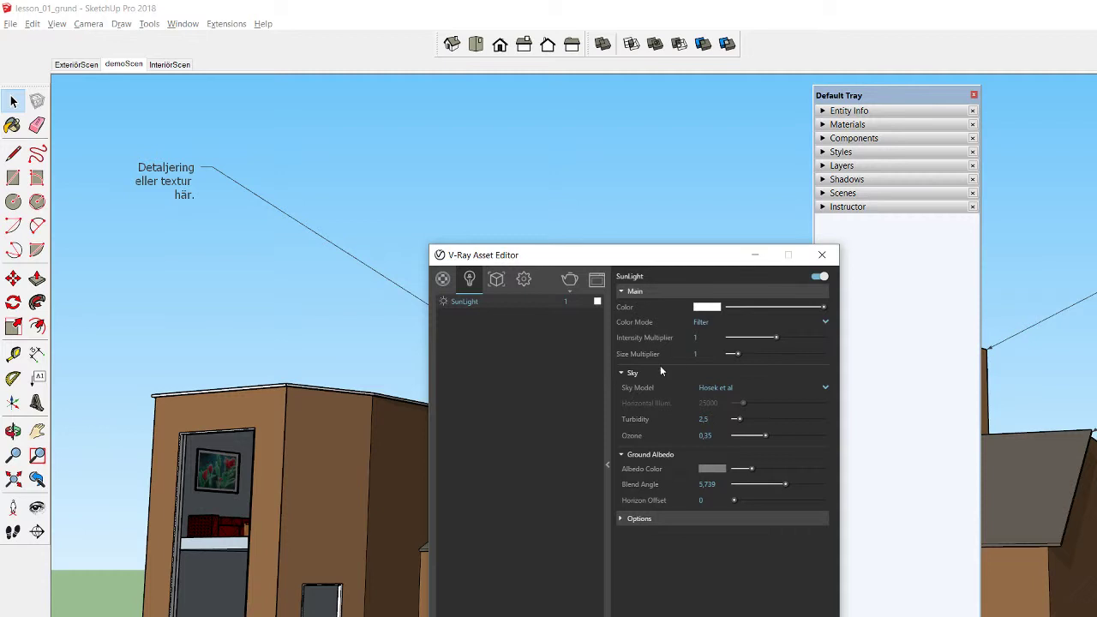
Render the house with V-Ray and close the frame buffer
left_click(440, 143)
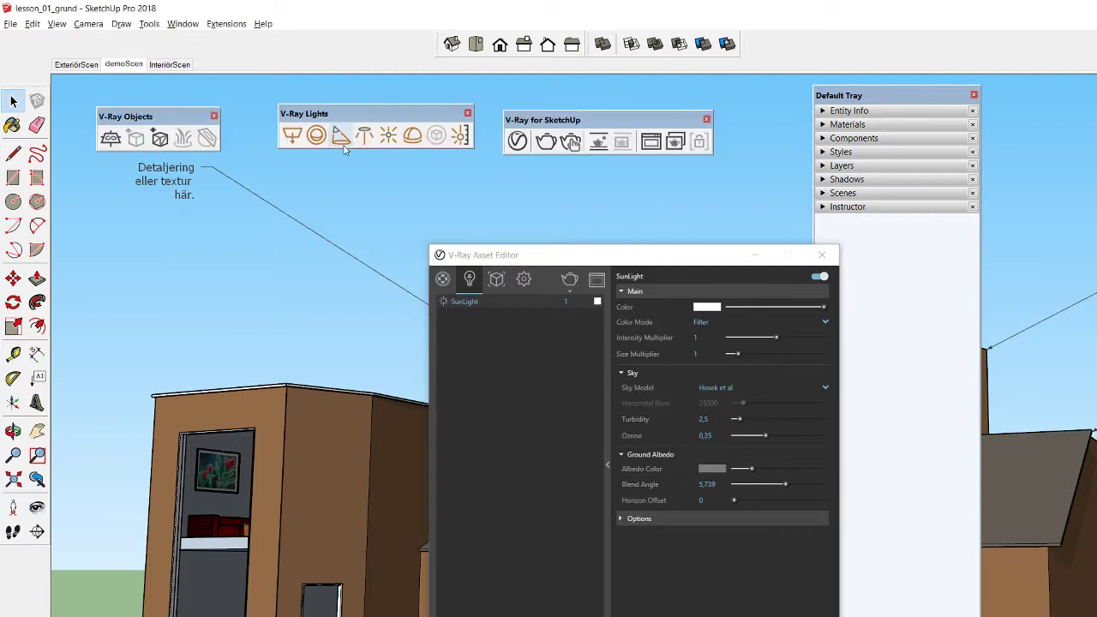
left_click(649, 143)
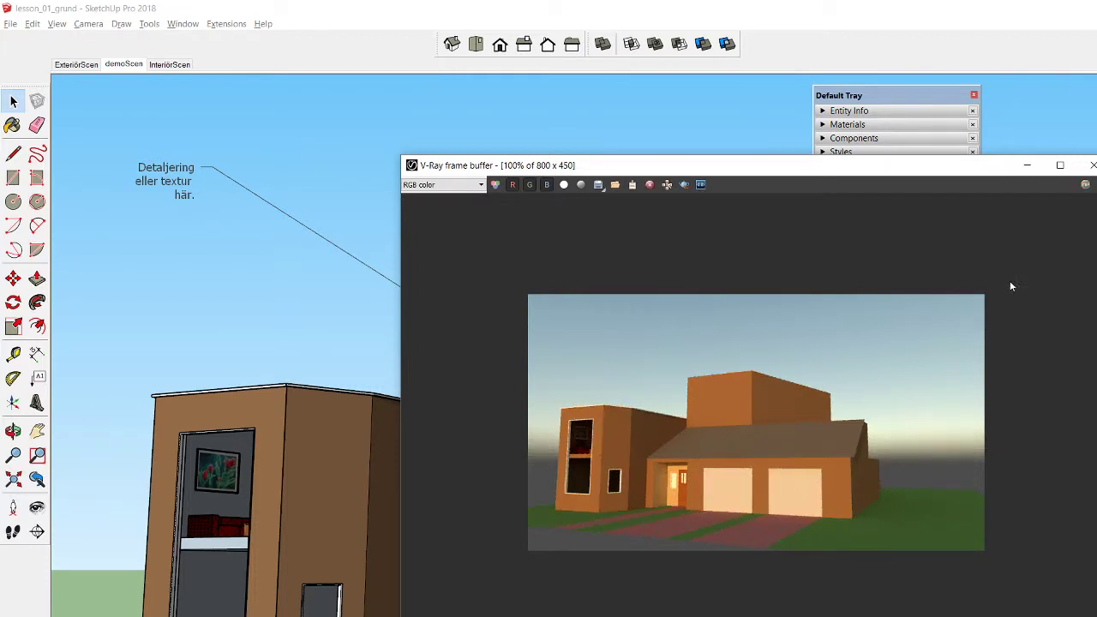
left_click(1093, 164)
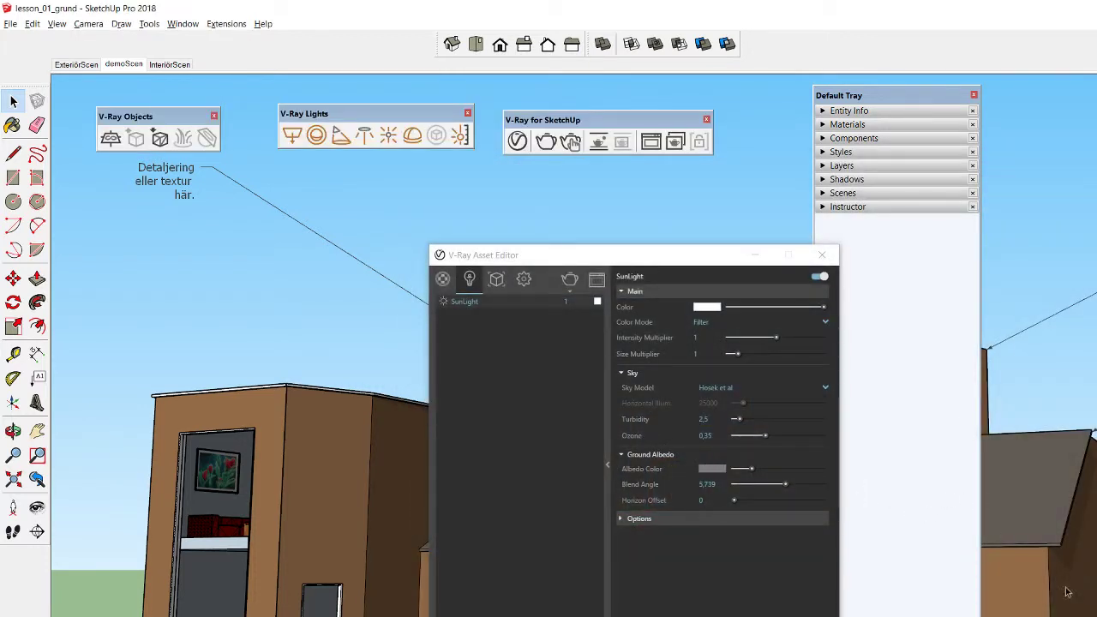
Orbit the camera closer to the house and move the Asset Editor aside
middle_click_drag(980, 611, 986, 600)
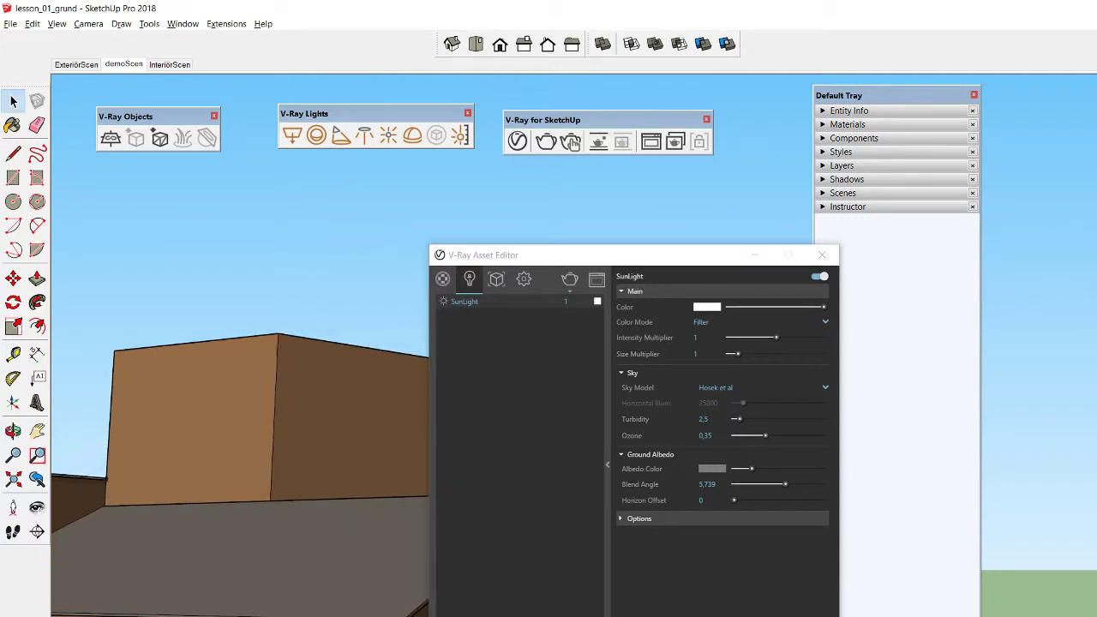
middle_click_drag(986, 600, 508, 336)
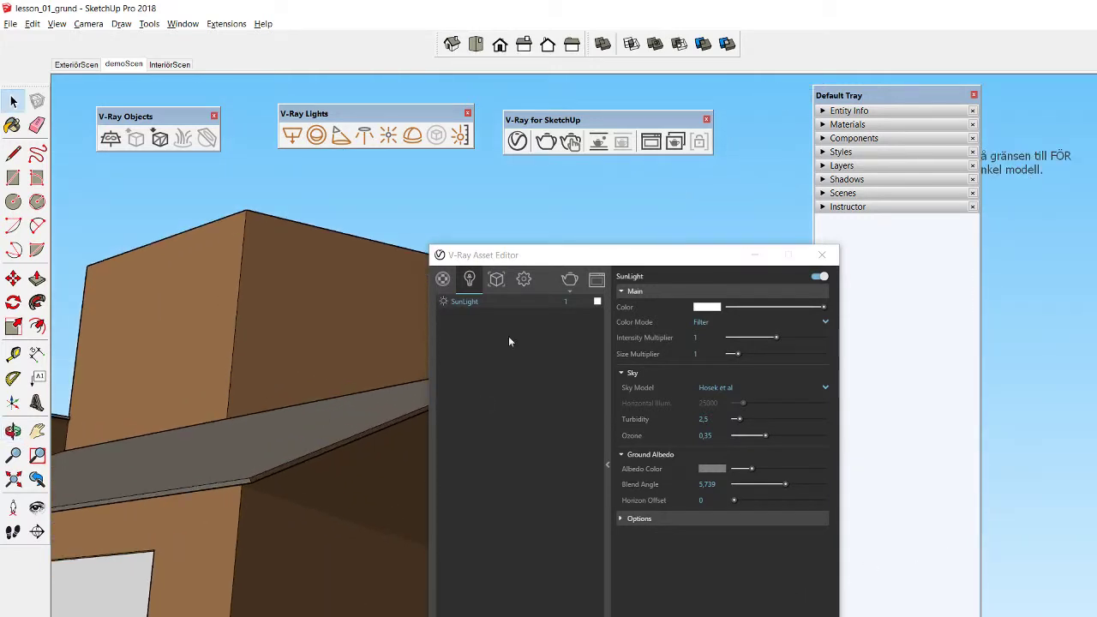
left_click_drag(599, 261, 936, 321)
mouse_move(515, 548)
middle_mouse_down()
mouse_move(595, 512)
mouse_move(536, 544)
middle_mouse_up()
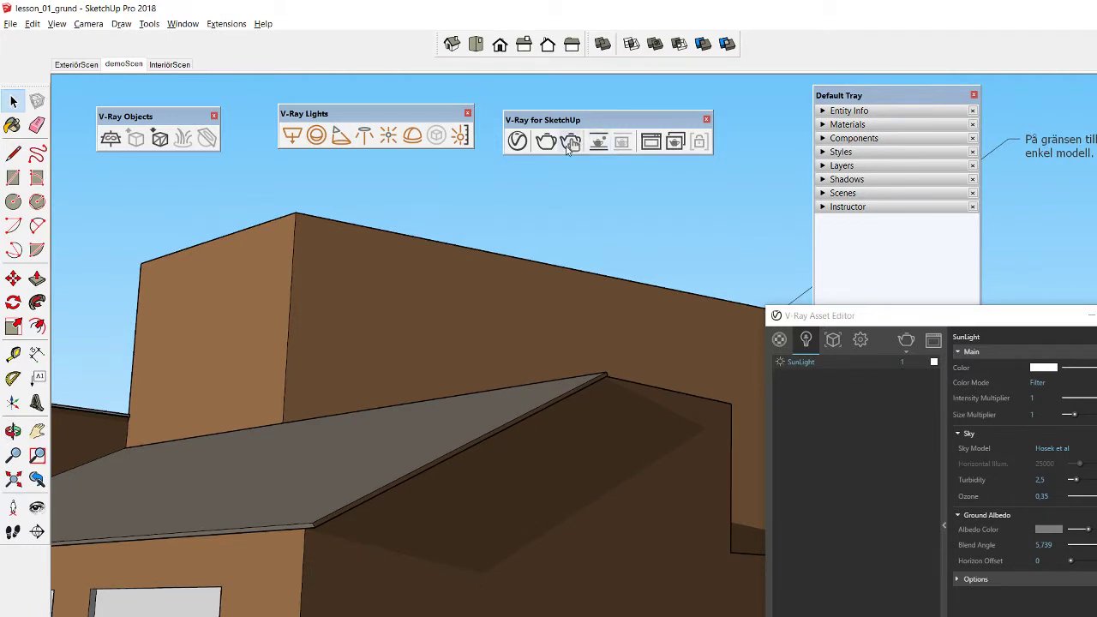
Render the 800×450 close-up and reset the SunLight Size Multiplier to 3
left_click(545, 144)
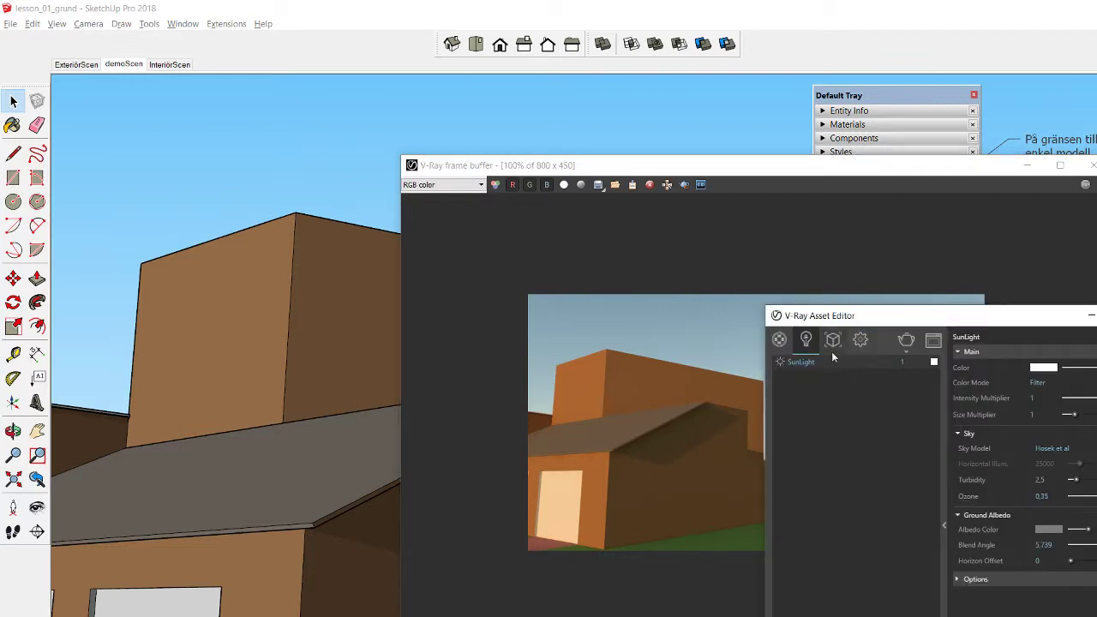
left_click(1091, 316)
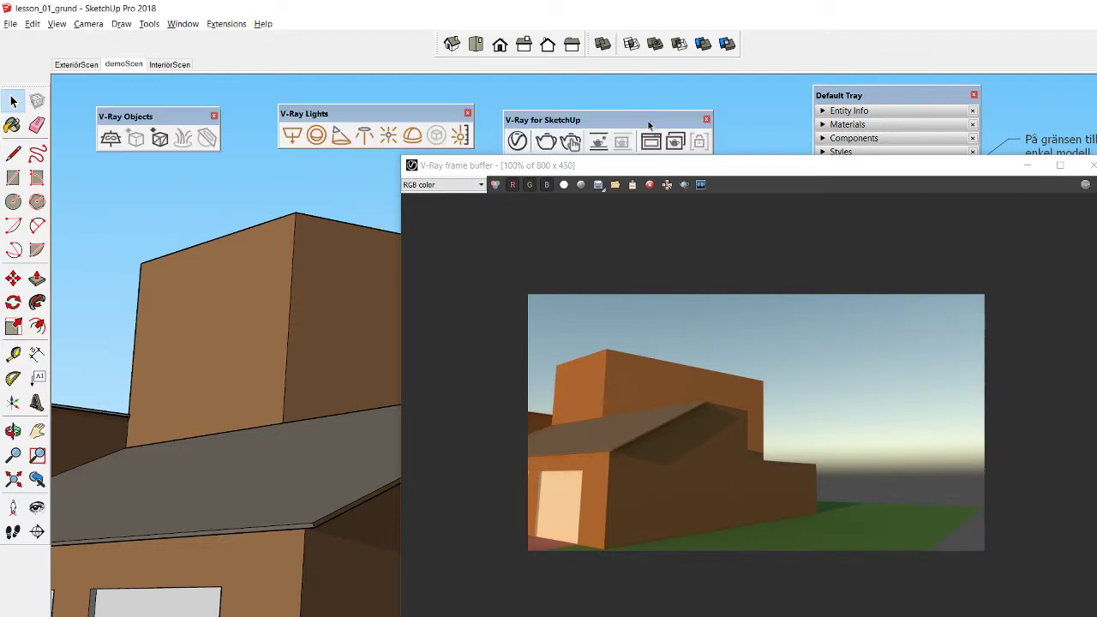
left_click(518, 140)
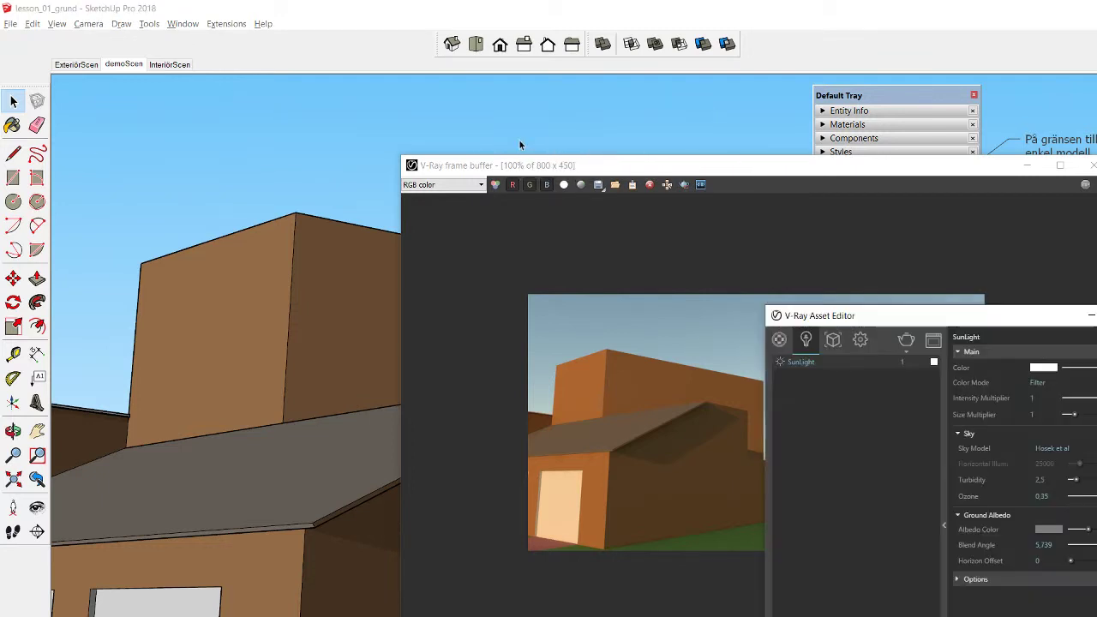
left_click(860, 340)
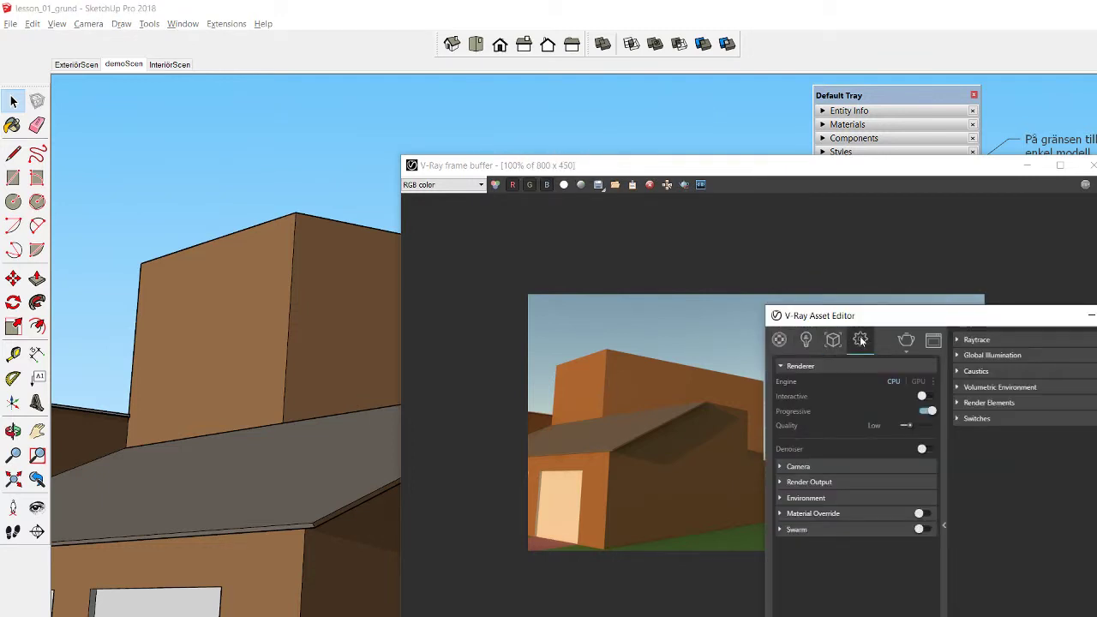
left_click(807, 340)
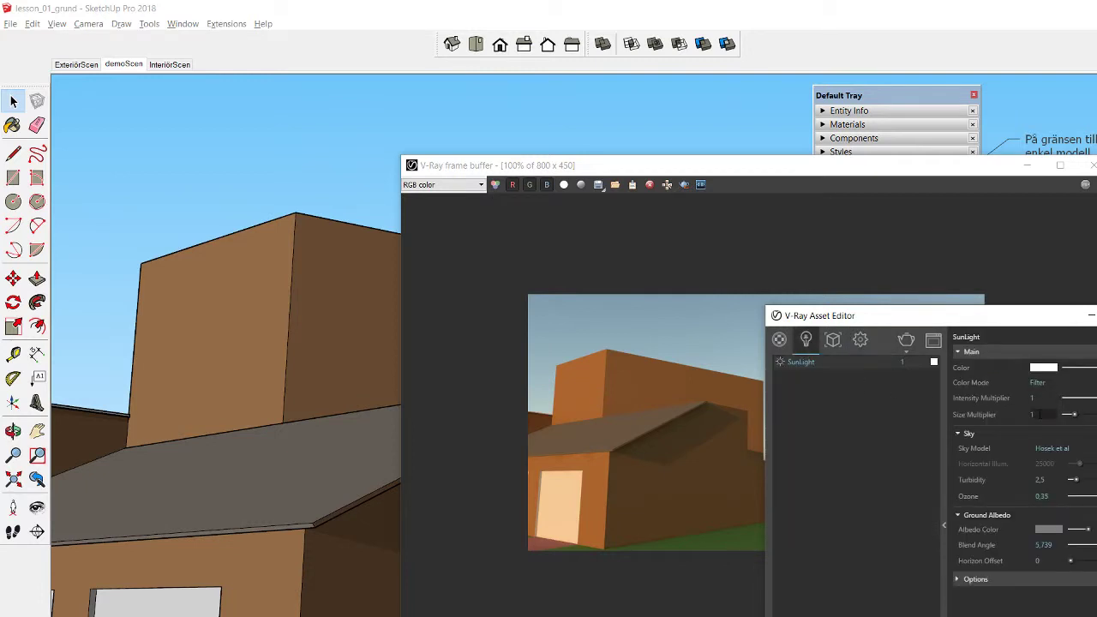
mouse_move(1071, 414)
left_click(1033, 416)
type("3")
left_click(710, 160)
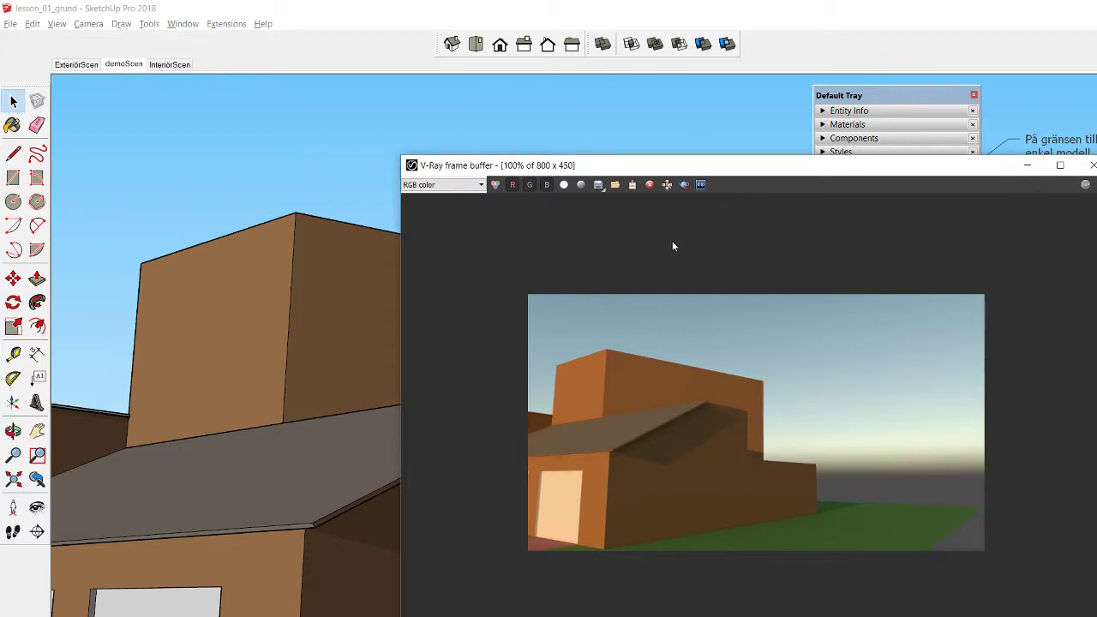
Turn on Region Render and mark a small render region beneath the roof
left_click(685, 186)
scroll(695, 461, "up", 2)
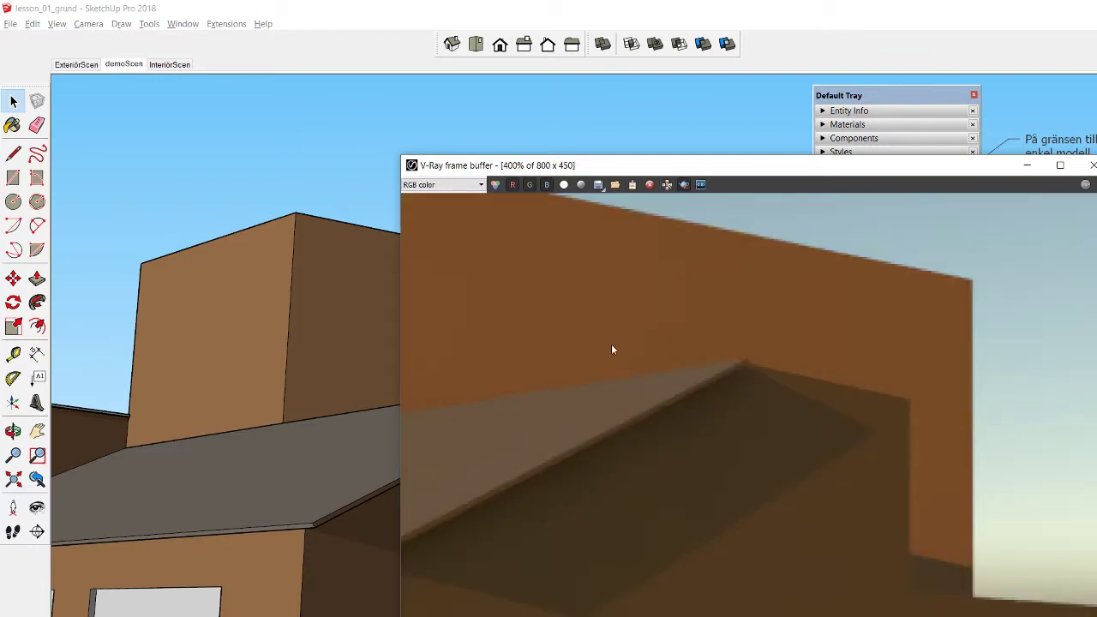
left_click_drag(652, 327, 496, 616)
left_click_drag(495, 328, 468, 327)
left_click_drag(796, 509, 900, 583)
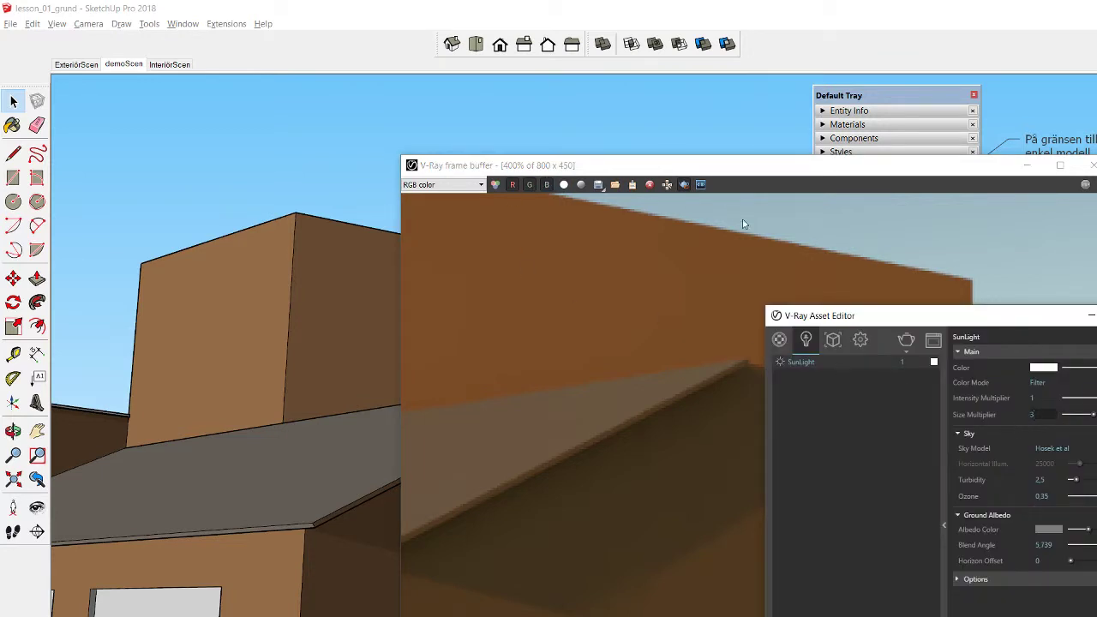
Turn Region Render off and move the frame buffer window down and right
left_click(578, 360)
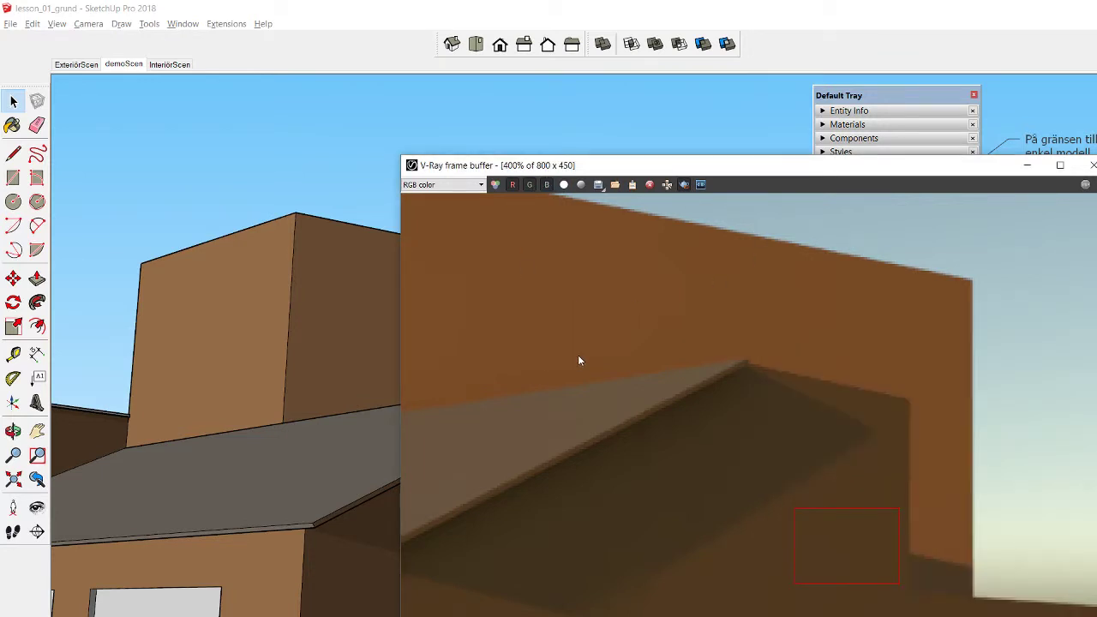
scroll(578, 360, "down", 2)
scroll(579, 361, "down", 3)
scroll(578, 360, "up", 3)
scroll(579, 360, "down", 1)
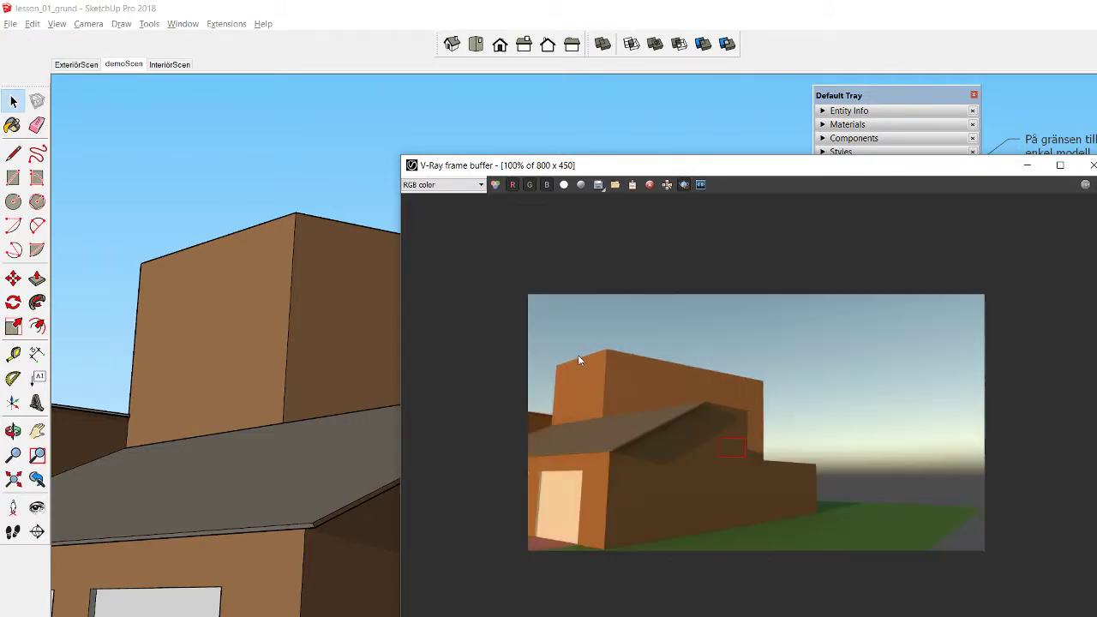
scroll(579, 360, "up", 2)
scroll(578, 360, "down", 1)
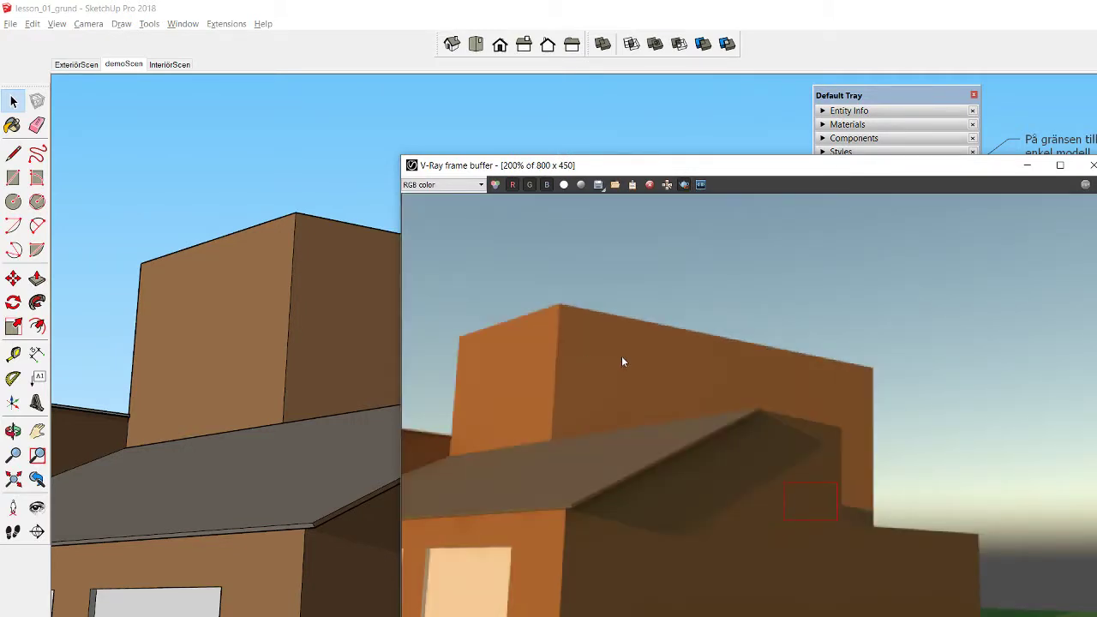
scroll(857, 377, "down", 1)
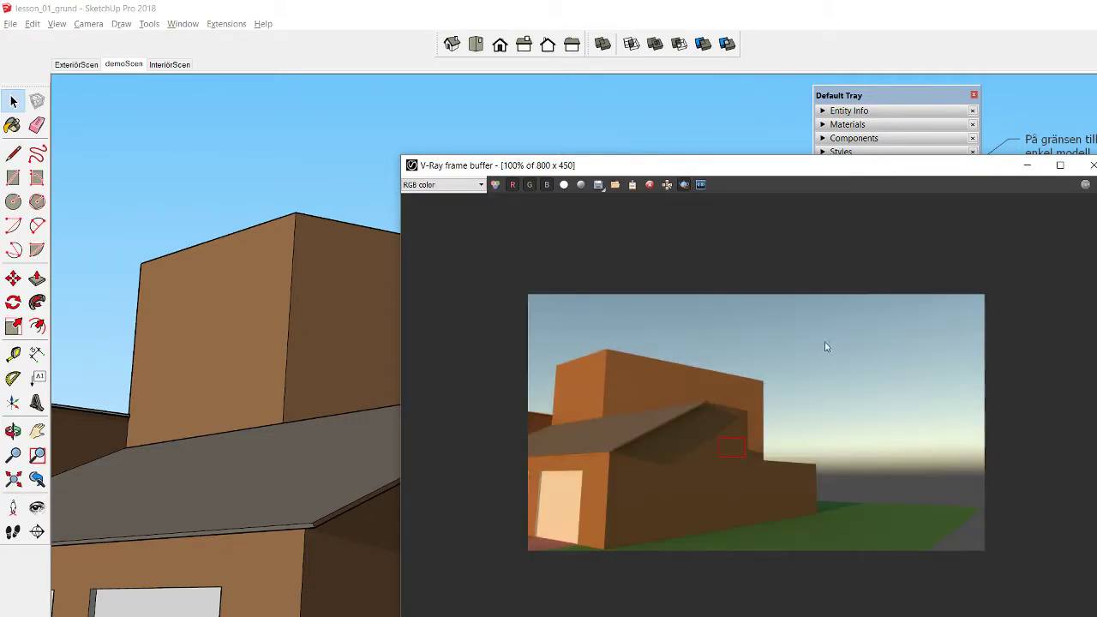
left_click(684, 185)
left_click_drag(824, 173, 1037, 265)
Render the demoScen view of the house at 800×450 in V-Ray
left_click(125, 65)
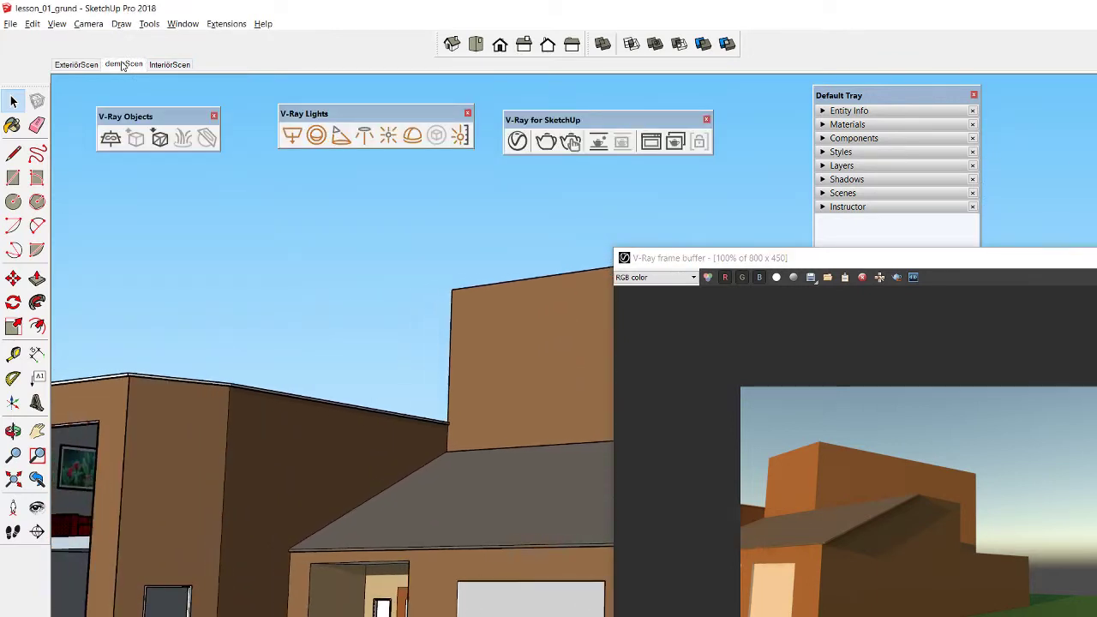
mouse_move(1035, 269)
left_mouse_down()
mouse_move(657, 214)
mouse_move(709, 208)
left_mouse_up()
left_click(990, 217)
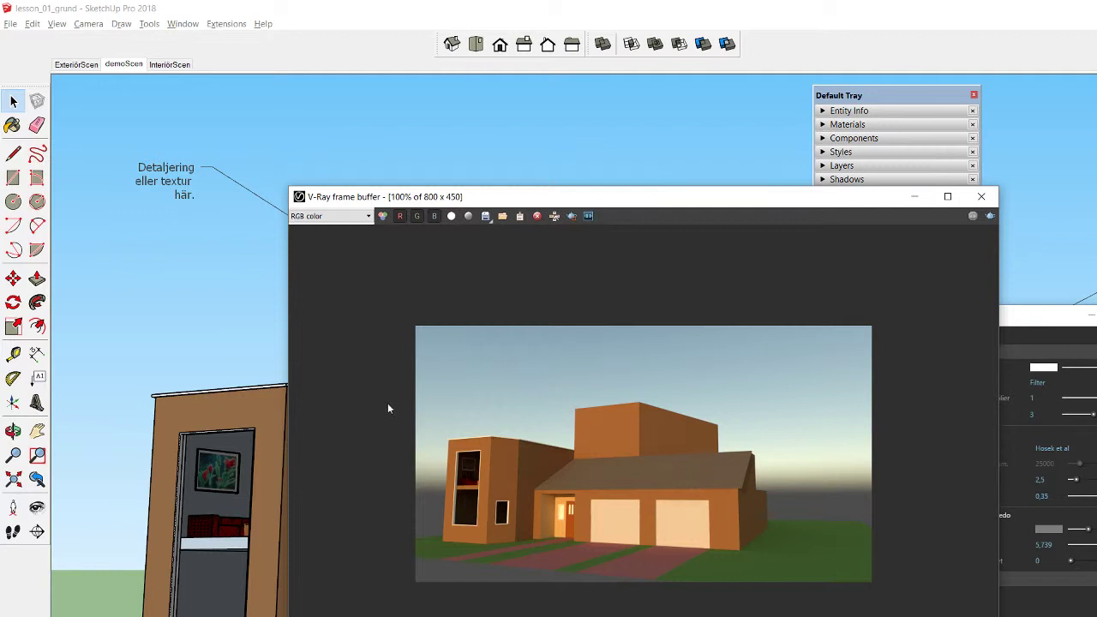
mouse_move(1023, 317)
left_mouse_down()
mouse_move(886, 232)
mouse_move(838, 221)
mouse_move(963, 234)
left_mouse_up()
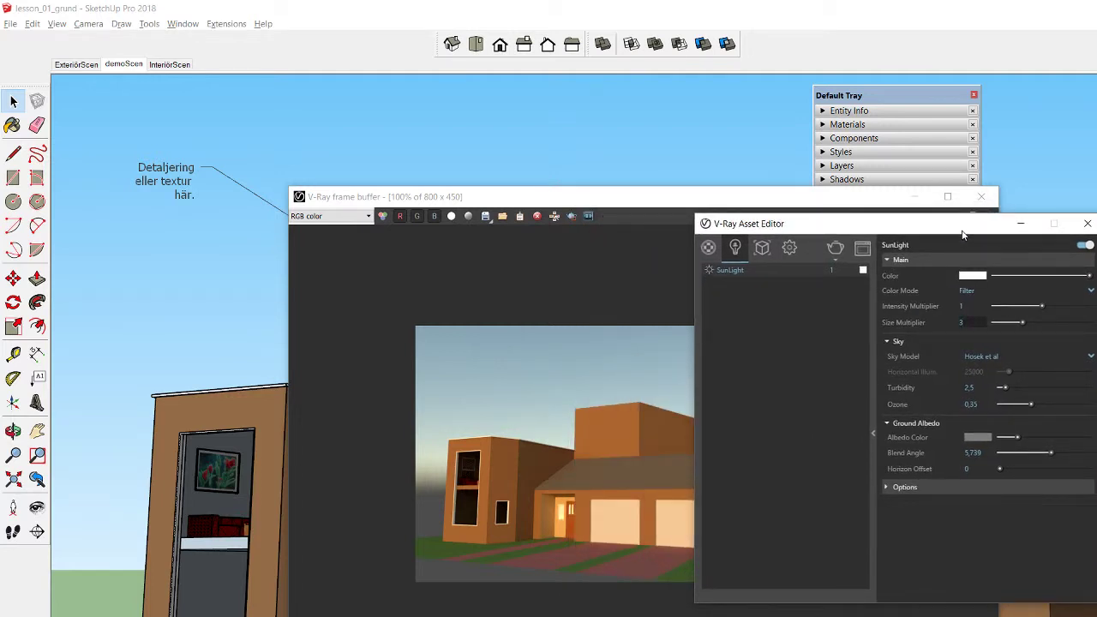
Raise the V-Ray render quality from Low to High in the renderer settings
left_click(790, 250)
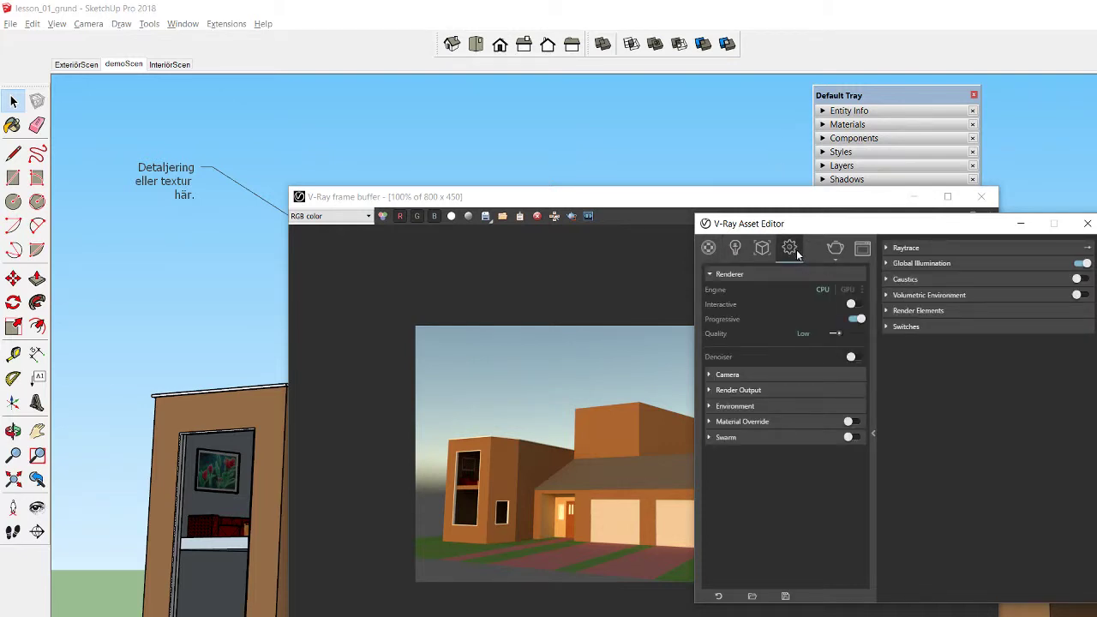
mouse_move(803, 228)
left_mouse_down()
mouse_move(624, 196)
mouse_move(515, 202)
left_mouse_up()
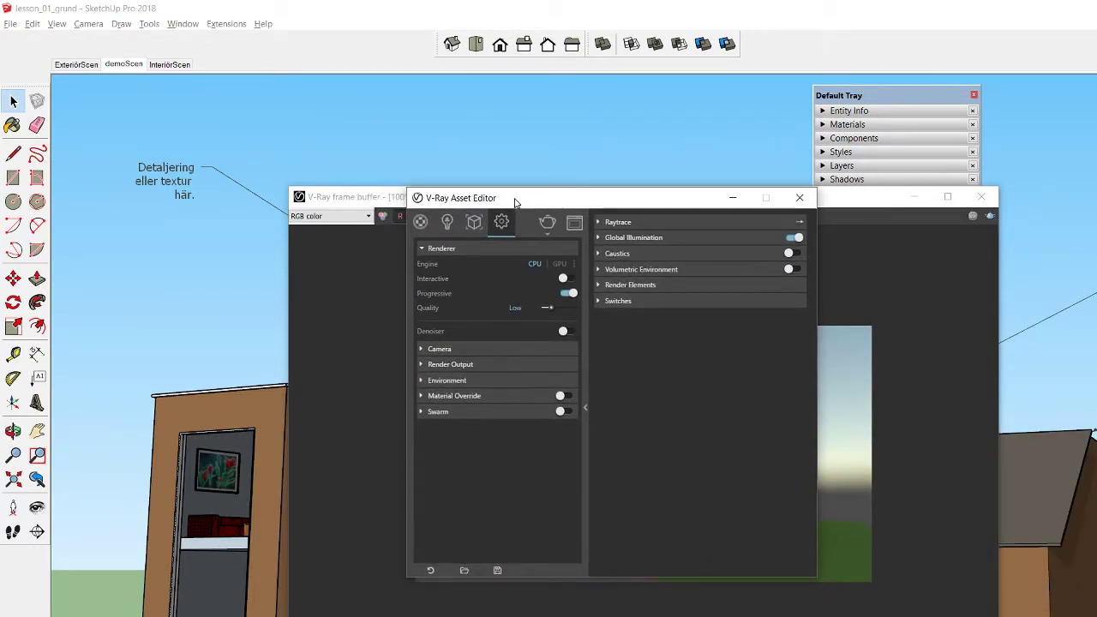
left_click_drag(515, 202, 514, 200)
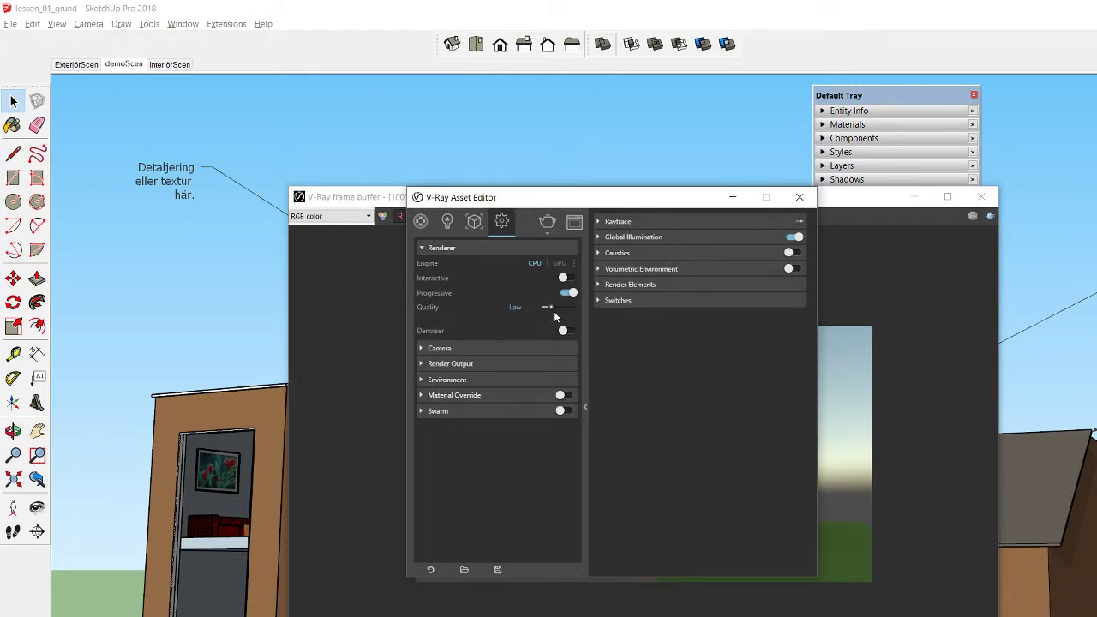
left_click_drag(554, 309, 569, 310)
Enable Ambient Occlusion under Global Illumination with Radius 8 and Amount 0.8
left_click(651, 236)
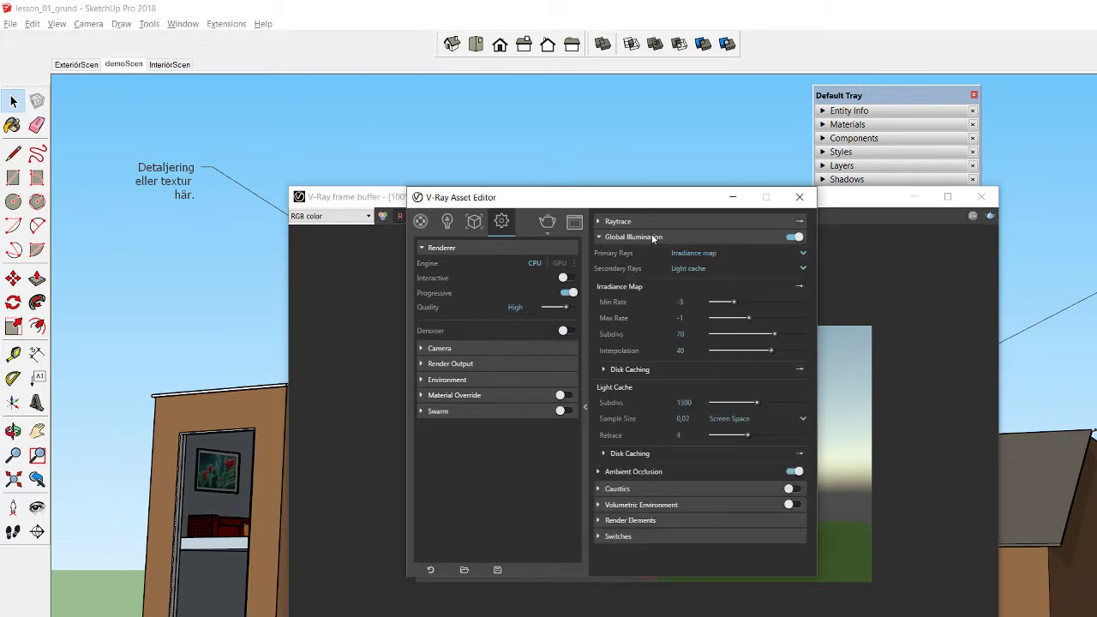
left_click(792, 471)
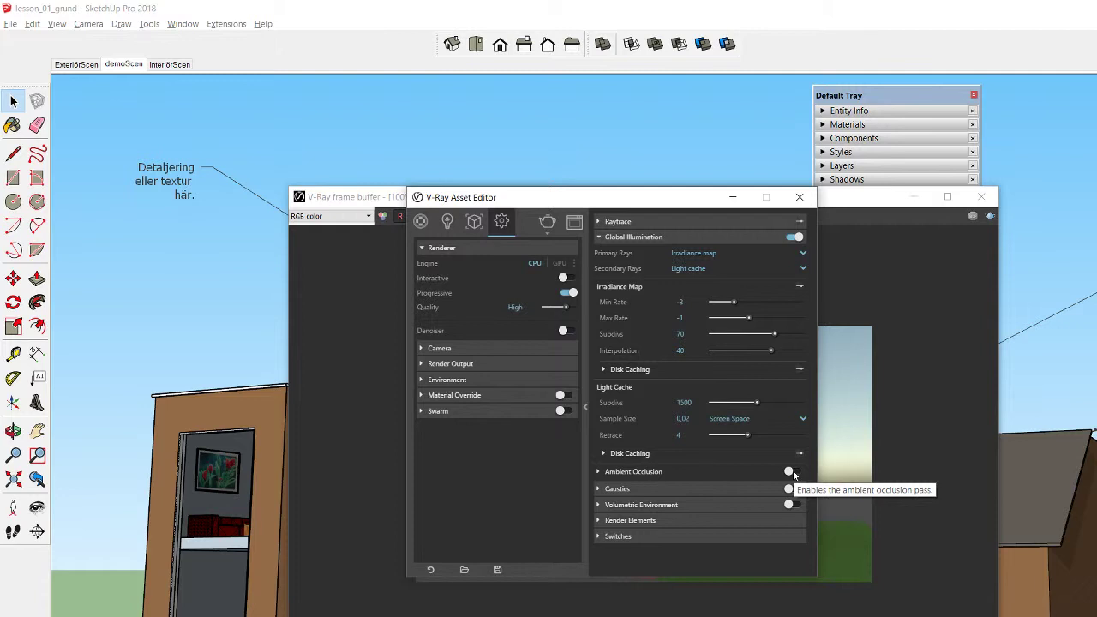
left_click(793, 471)
left_click(624, 474)
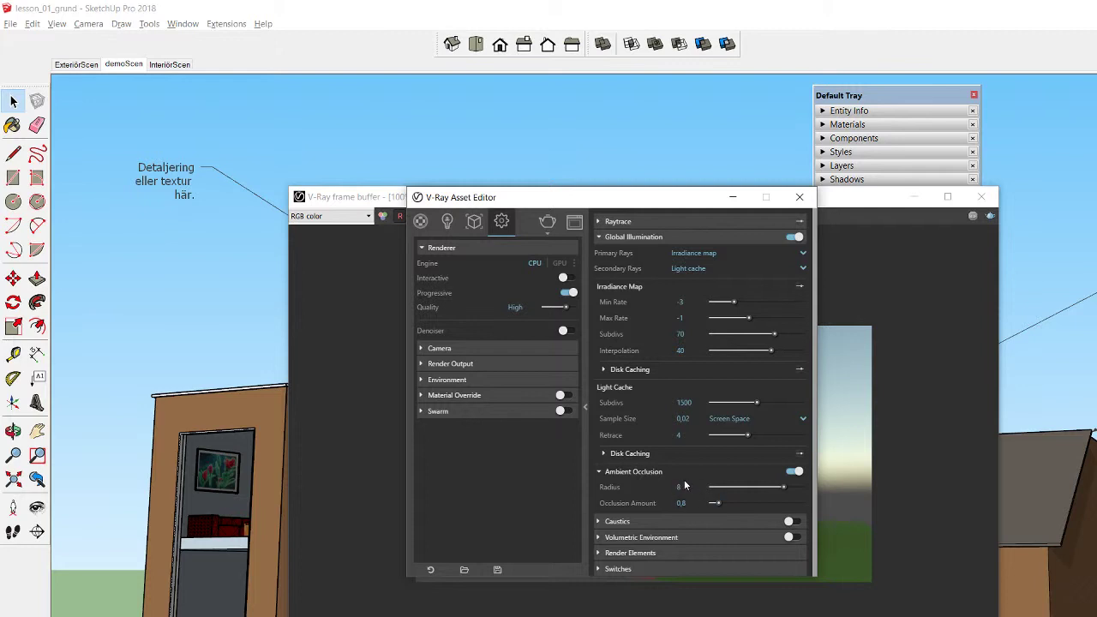
left_click(850, 212)
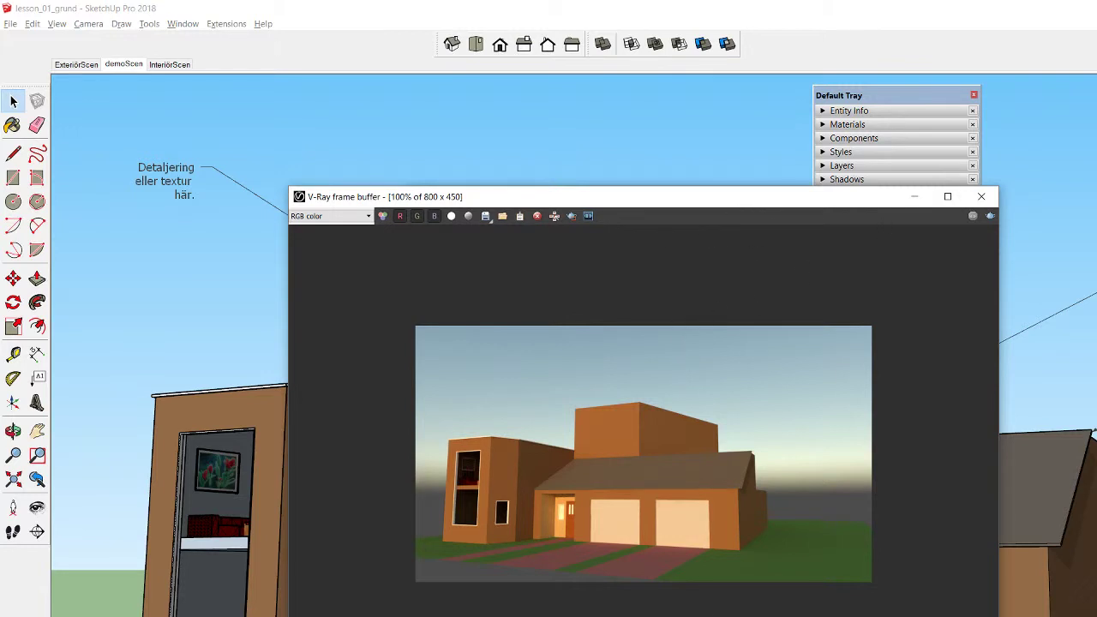
Mark a render region over the garage in the frame buffer, then close the image window
left_click(671, 123)
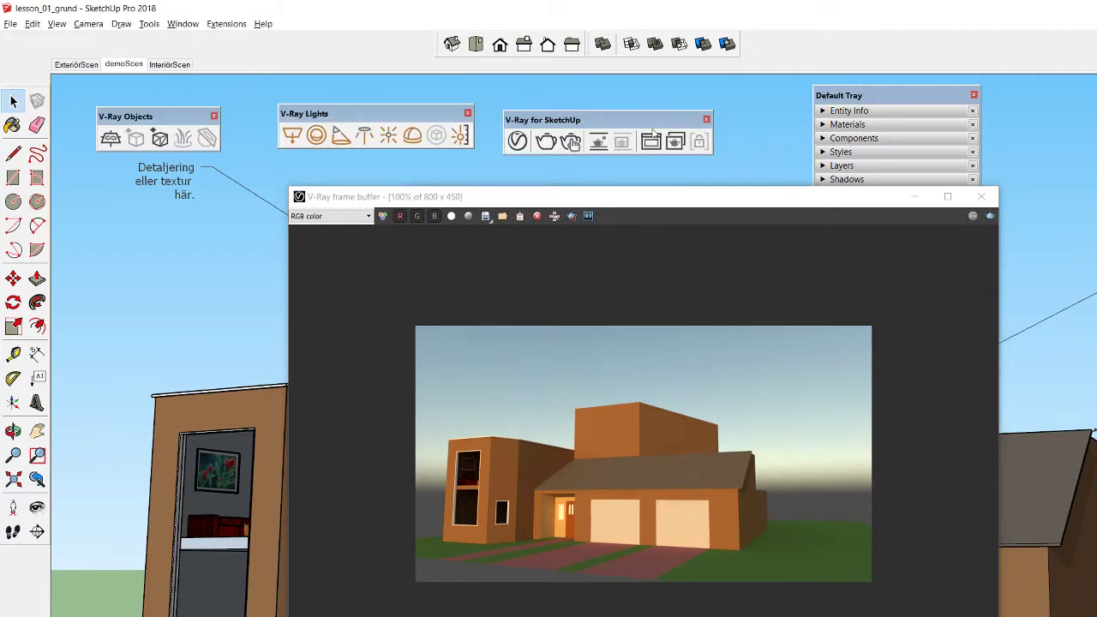
left_click(512, 144)
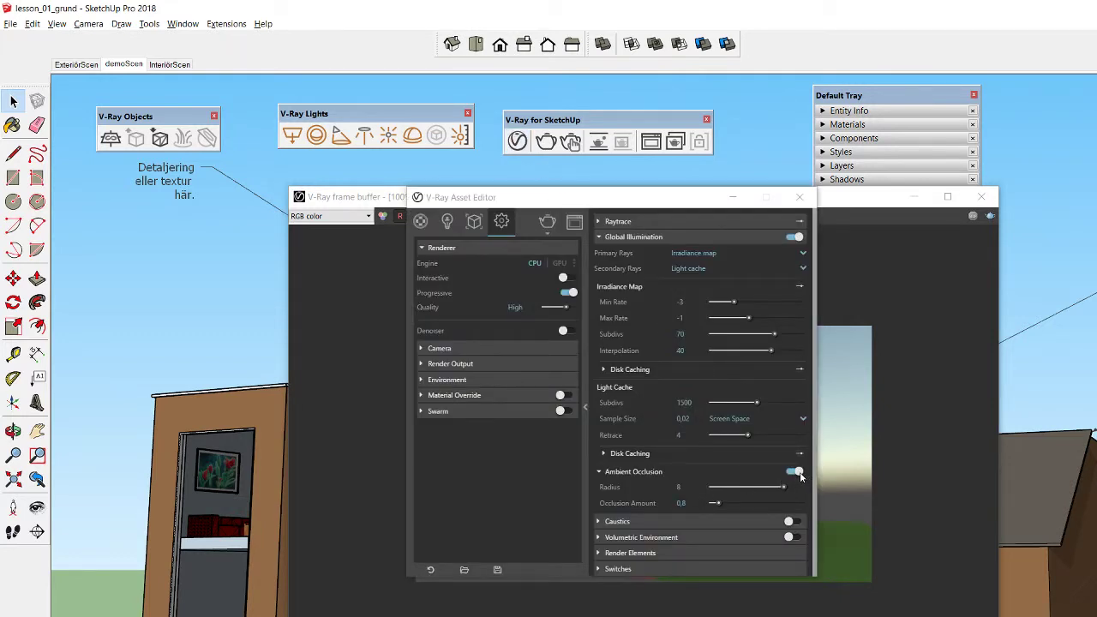
left_click(828, 218)
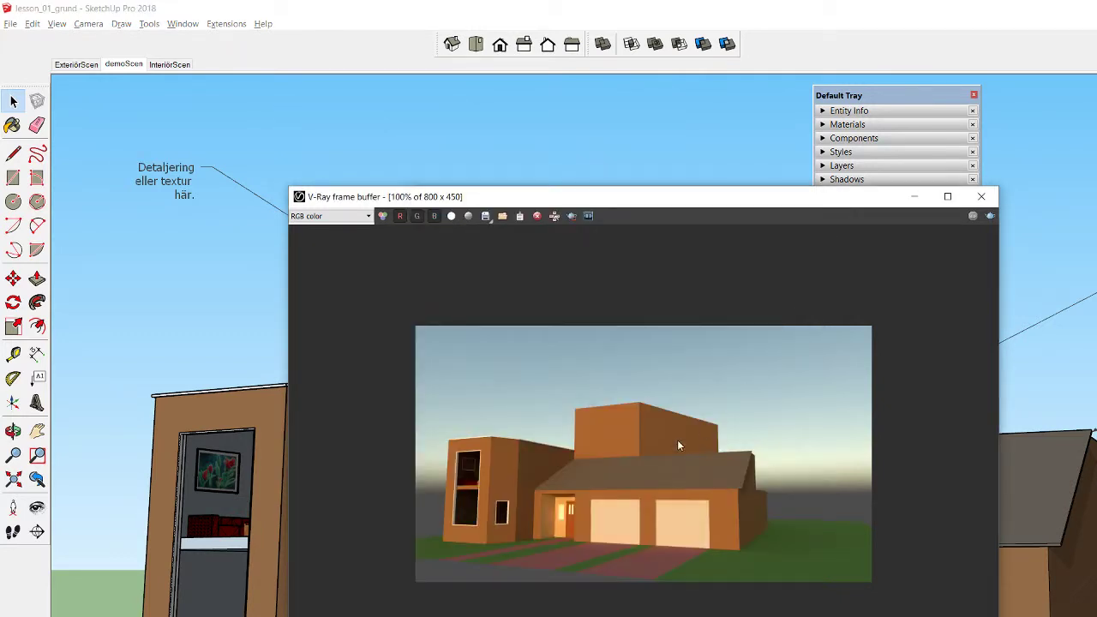
left_click(563, 216)
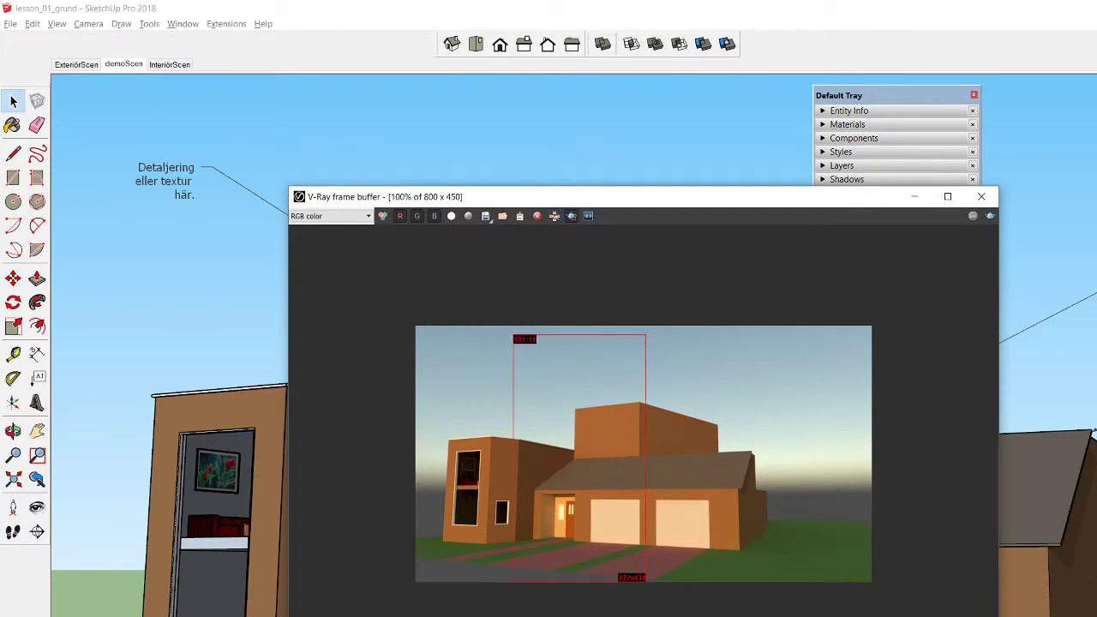
left_click_drag(645, 335, 439, 582)
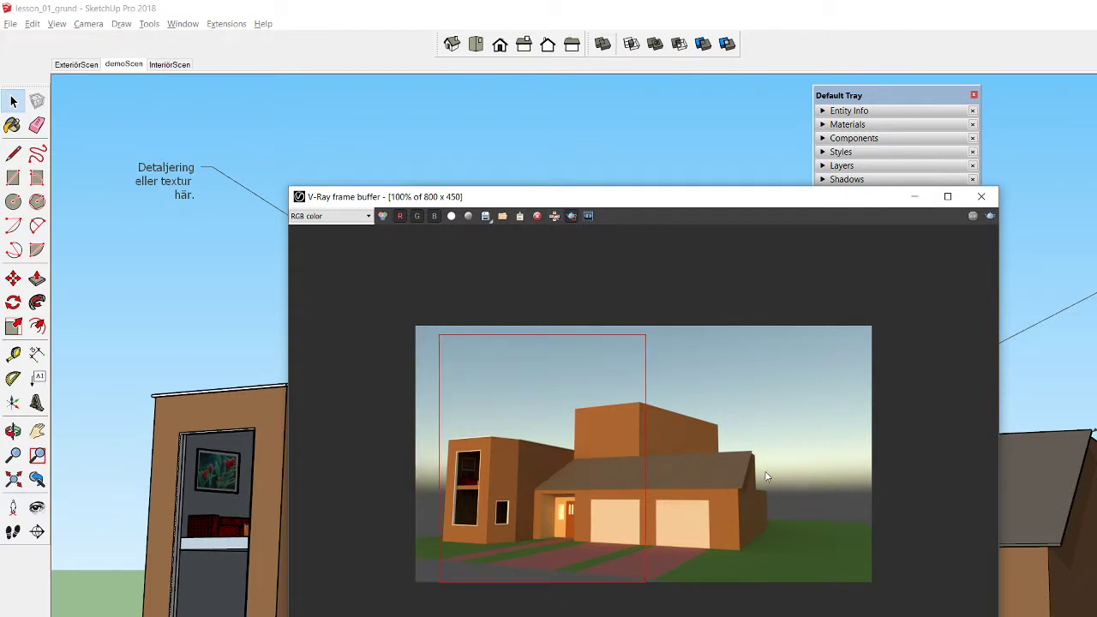
left_click_drag(766, 473, 452, 523)
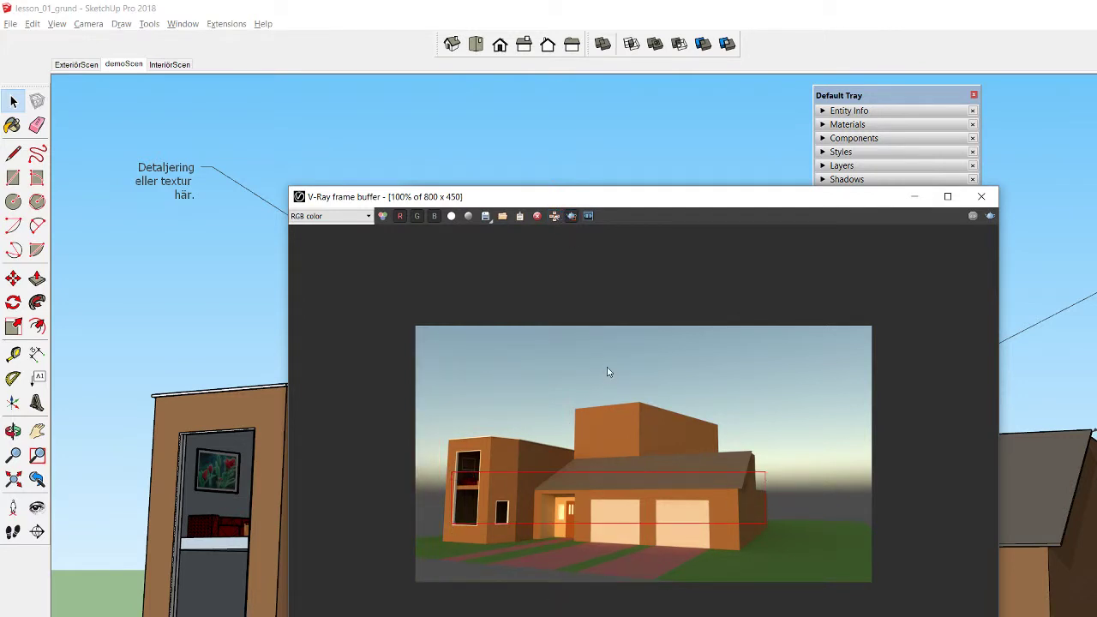
left_click_drag(607, 367, 476, 581)
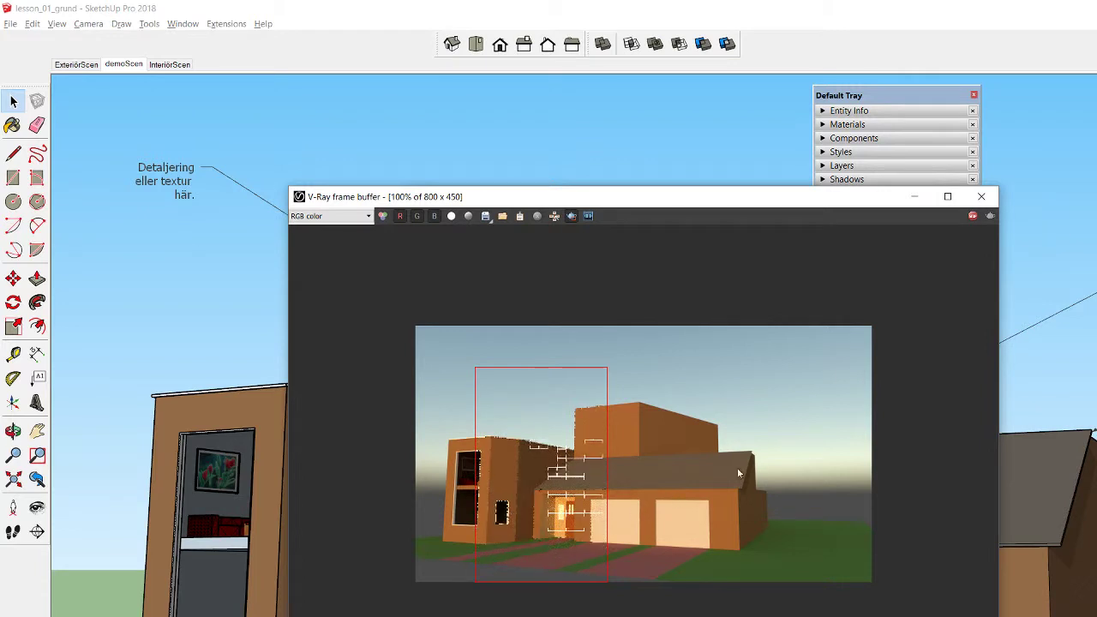
left_click_drag(754, 449, 628, 614)
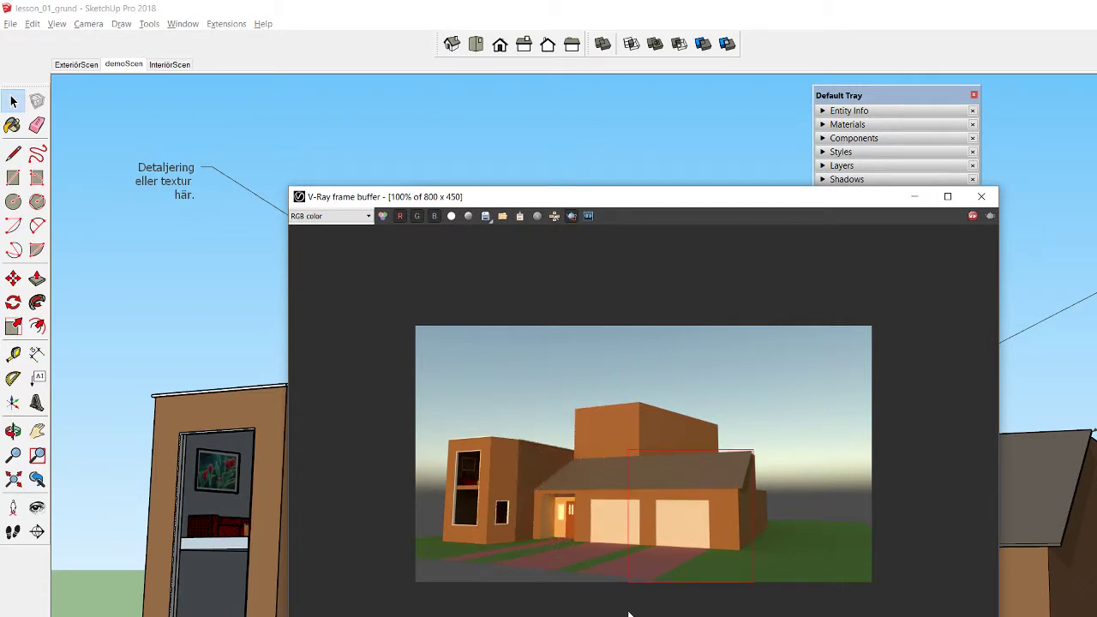
left_click(981, 197)
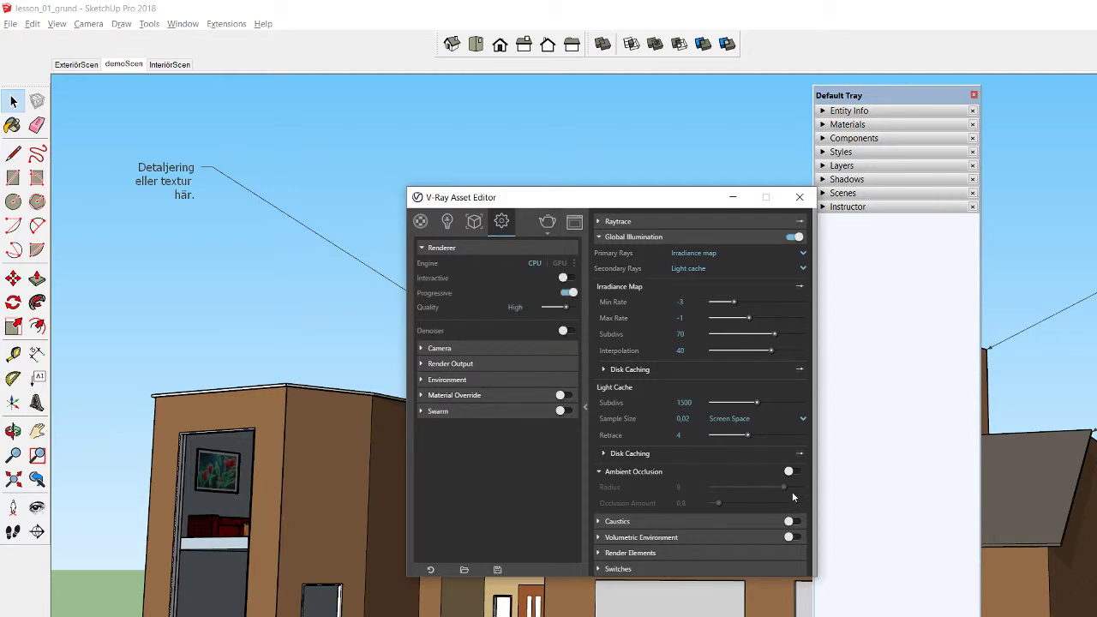
Toggle ambient occlusion, zoom and orbit toward the window wall, and select its frame
left_click(791, 472)
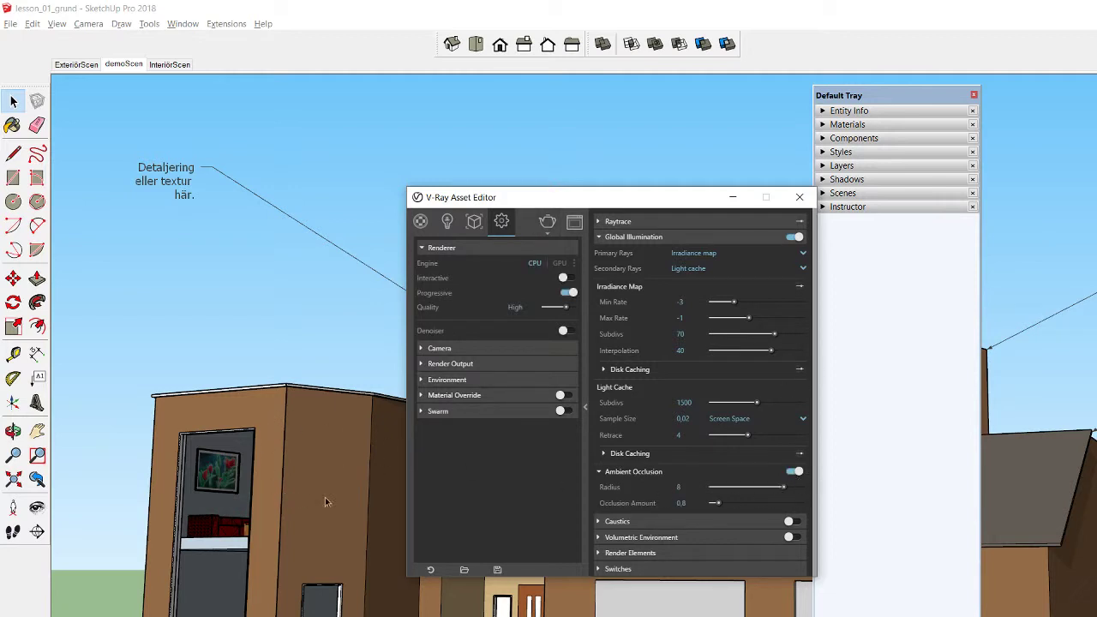
scroll(380, 561, "up", 3)
scroll(369, 540, "up", 3)
scroll(352, 506, "up", 3)
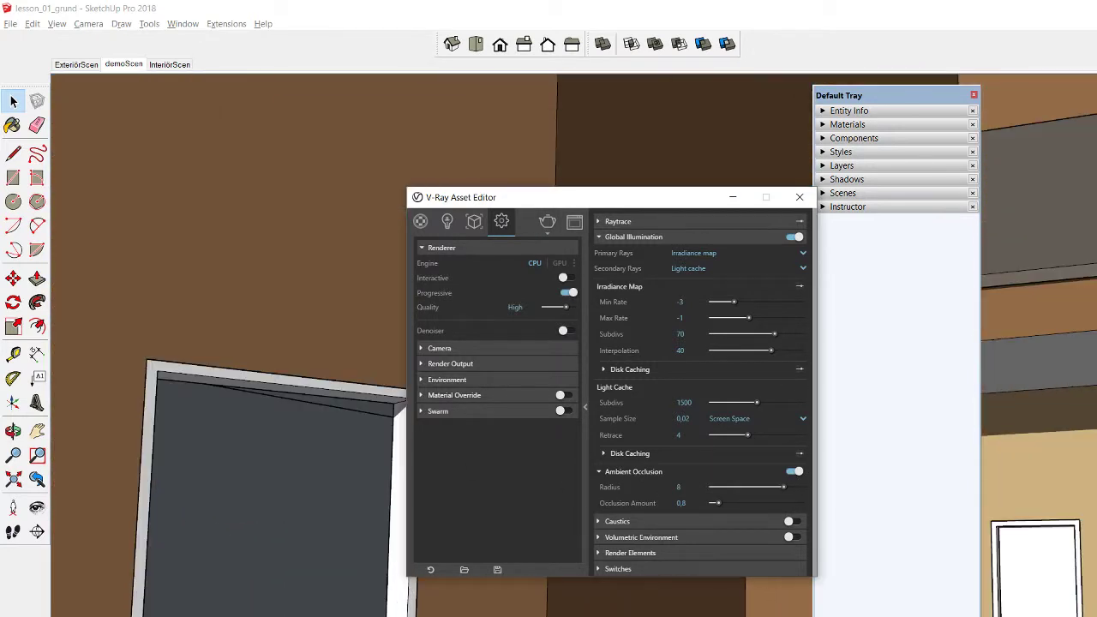
scroll(334, 460, "up", 3)
middle_click_drag(335, 461, 351, 593)
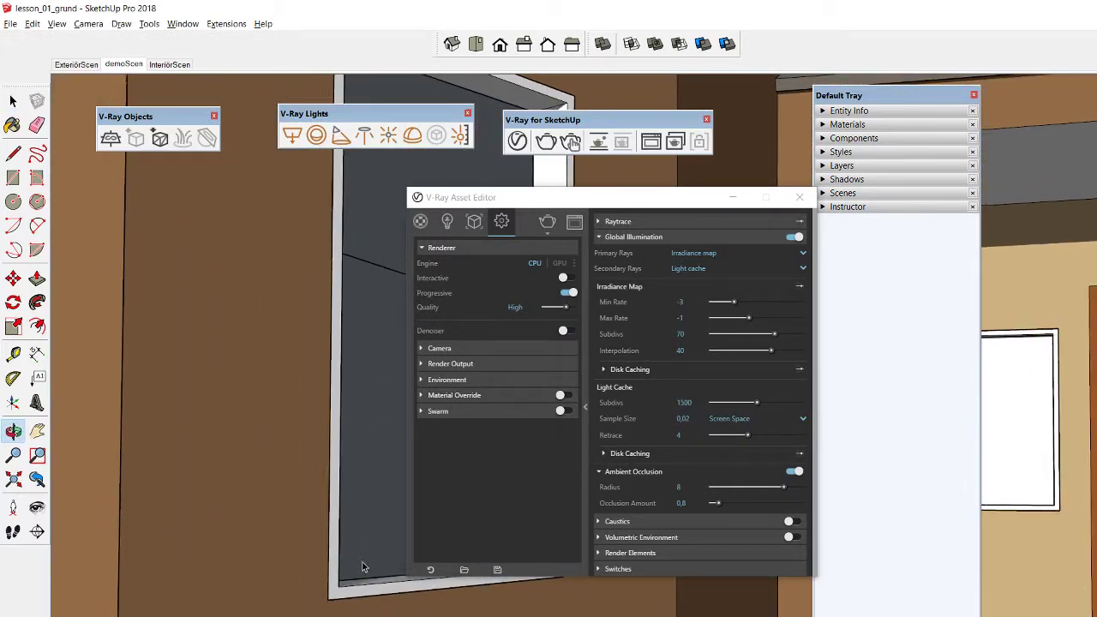
left_click(351, 593)
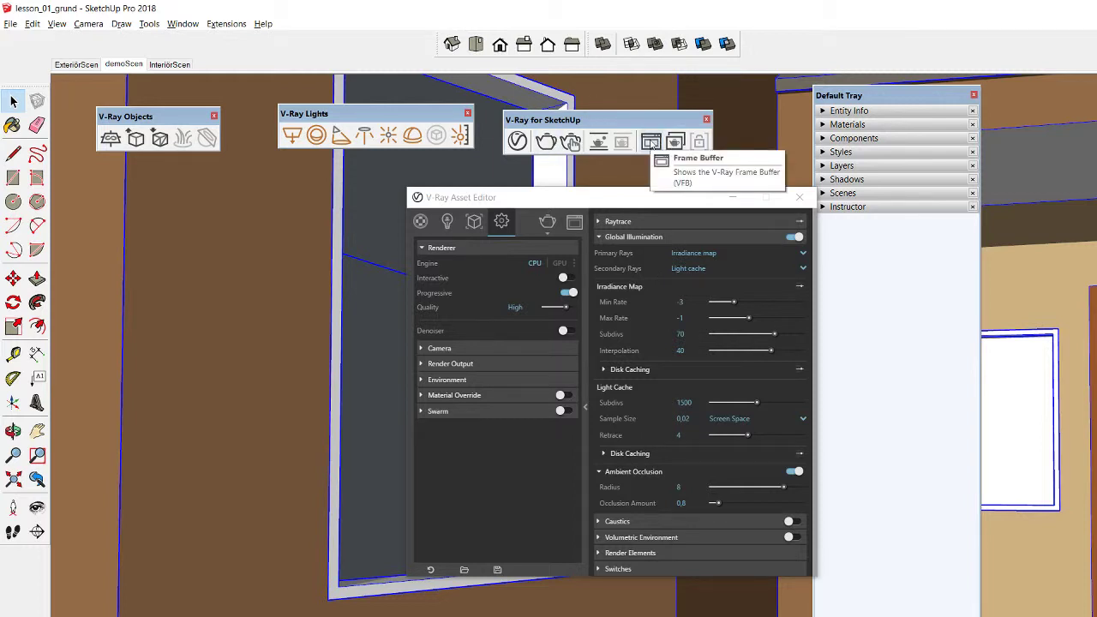
Render the window close-up at 800×450 with the region cleared; move the Asset Editor right
left_click(652, 142)
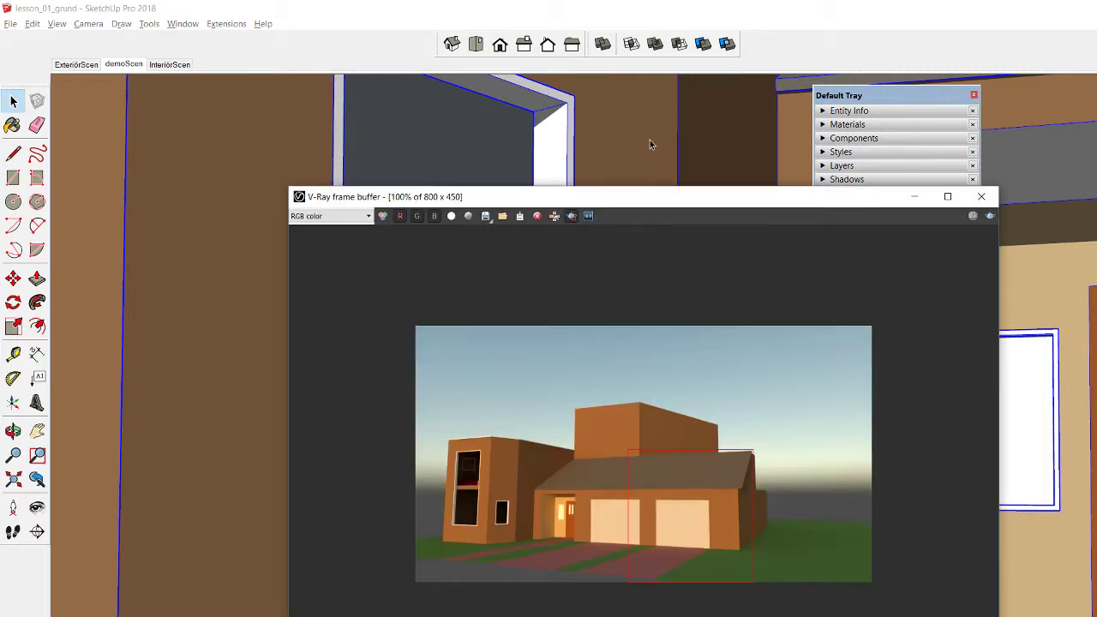
left_click(990, 218)
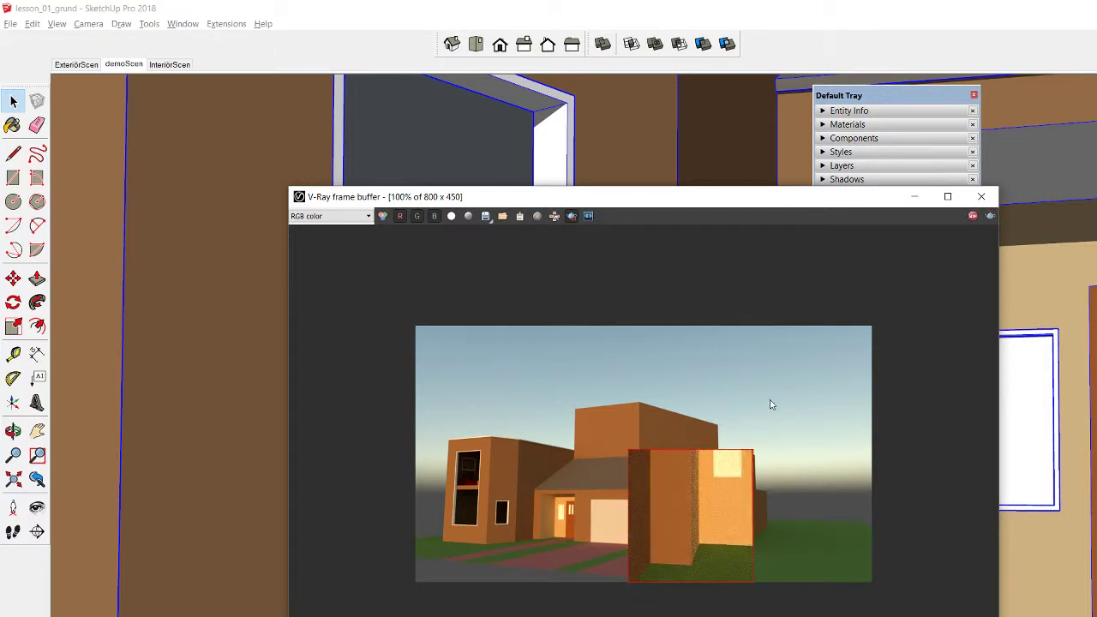
left_click(572, 216)
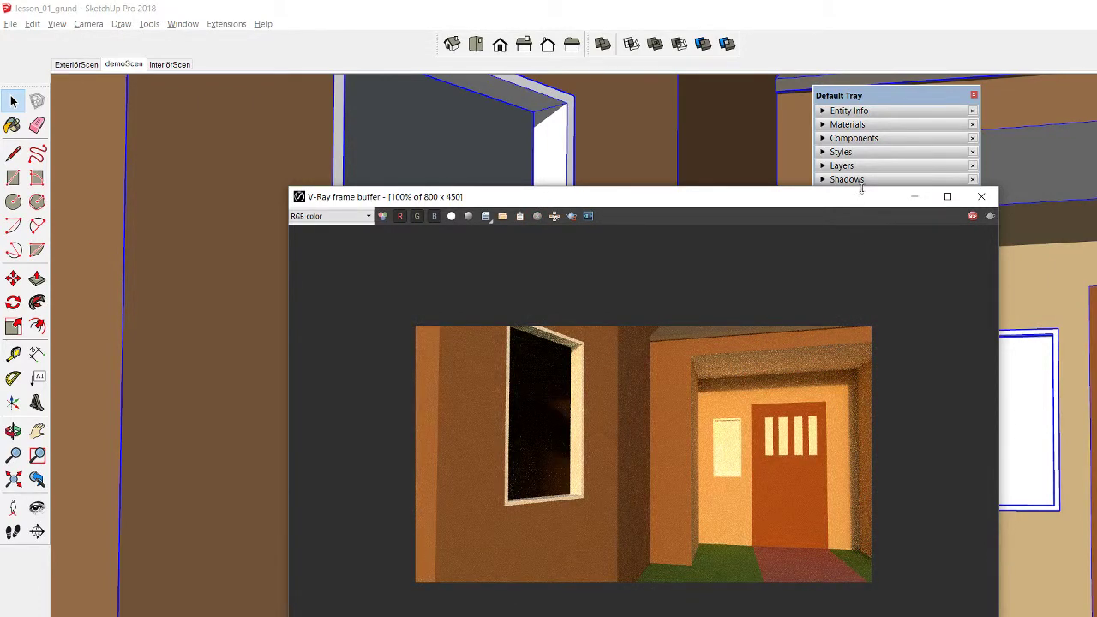
left_click(710, 124)
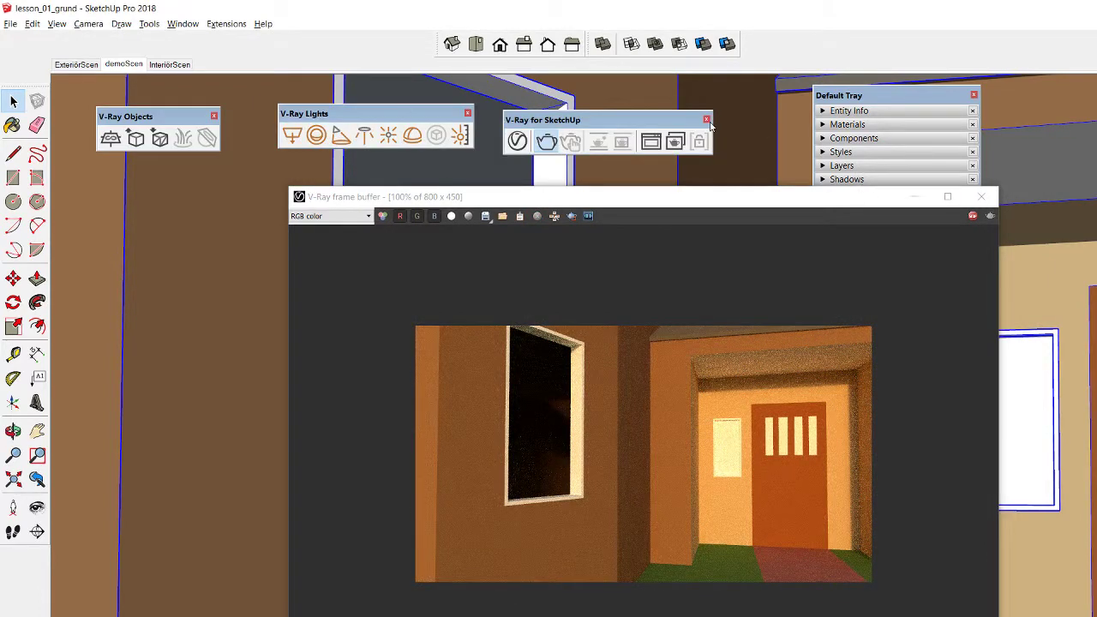
left_click(517, 141)
left_click_drag(573, 205, 1096, 229)
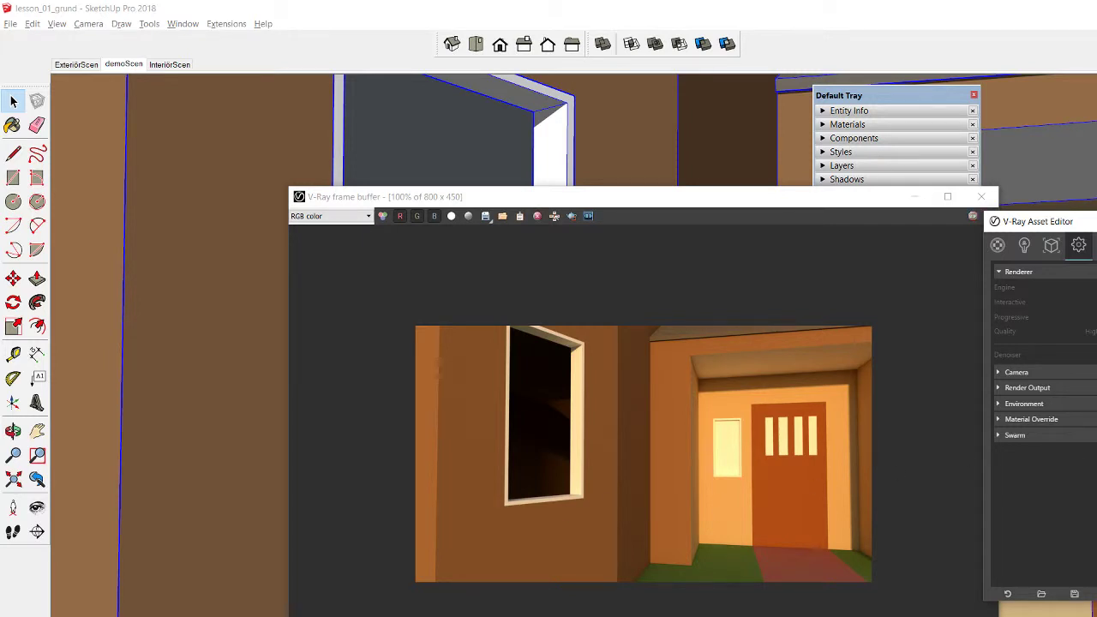
Enable Region Render, render a wide band across the lower image, then mark a floor region
left_click(742, 554)
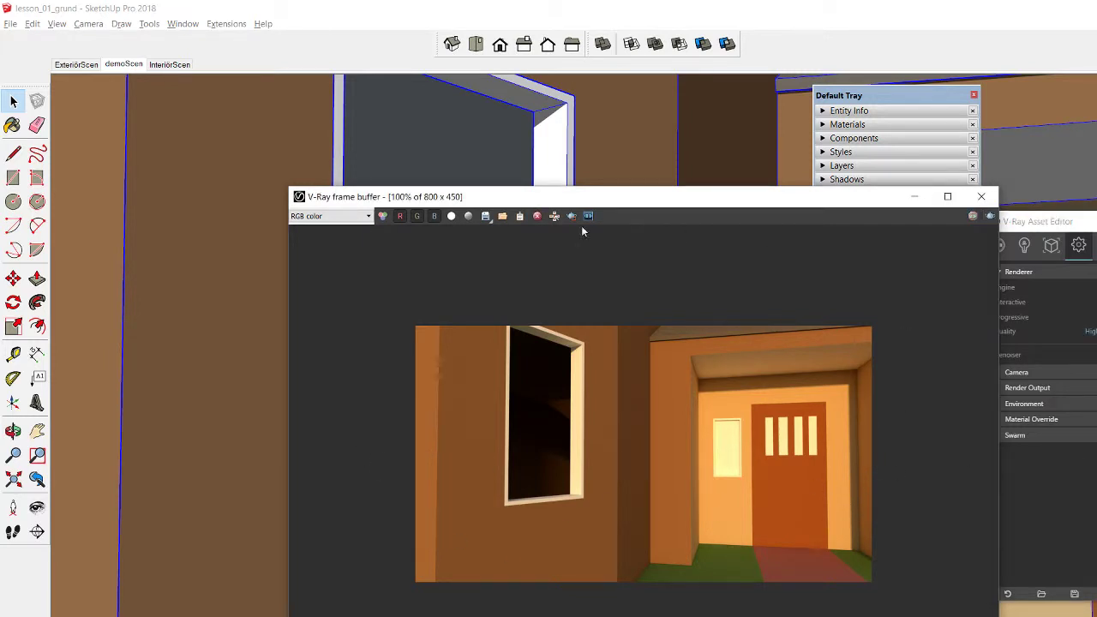
left_click(574, 217)
left_click_drag(873, 549, 425, 460)
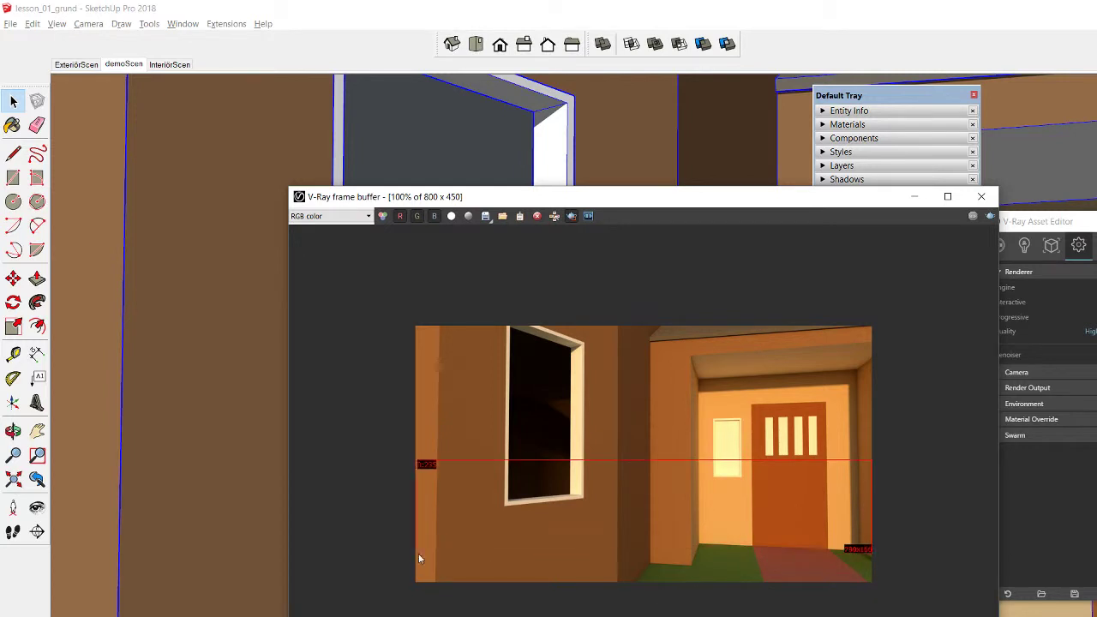
left_click(990, 216)
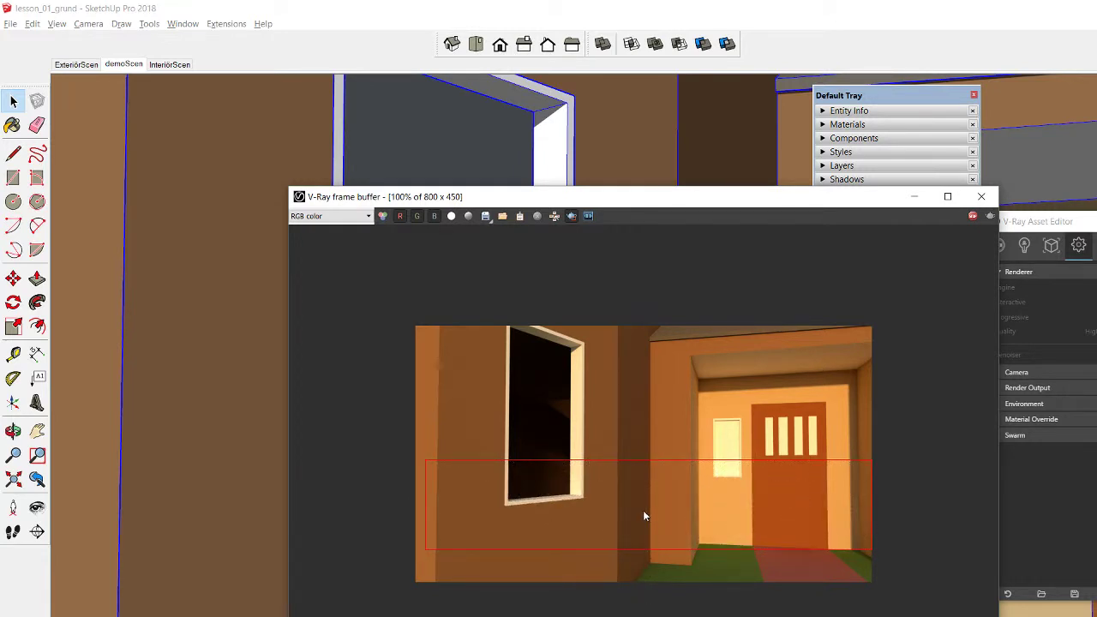
mouse_move(641, 515)
left_mouse_down()
mouse_move(602, 581)
mouse_move(568, 581)
left_mouse_up()
left_click_drag(669, 542, 602, 581)
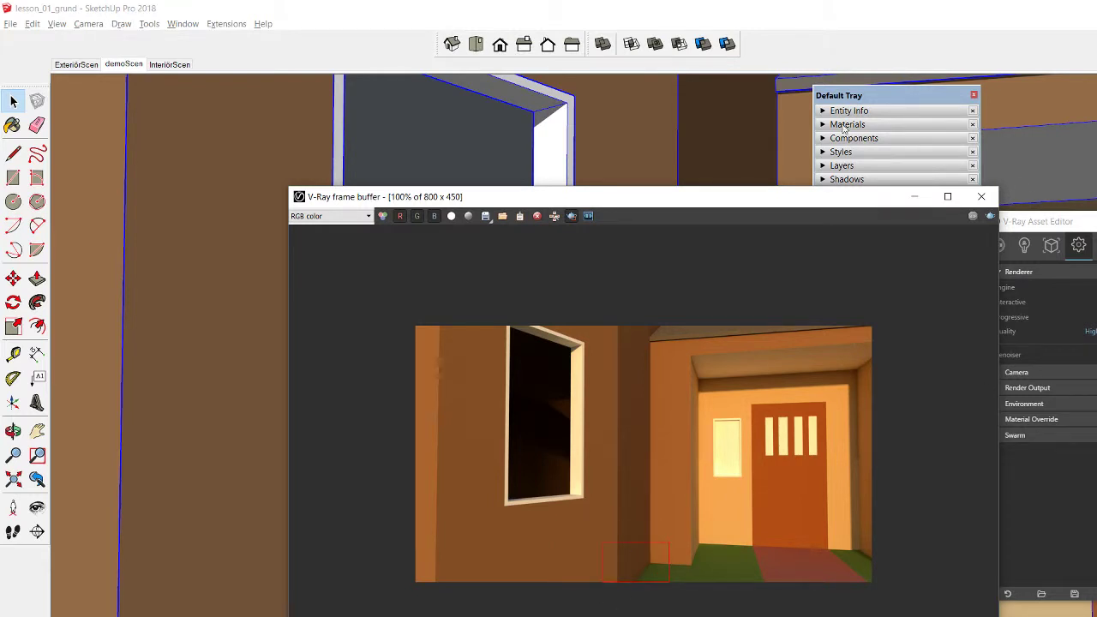
Mark a region over the red floor strip and re-render it
left_click(678, 89)
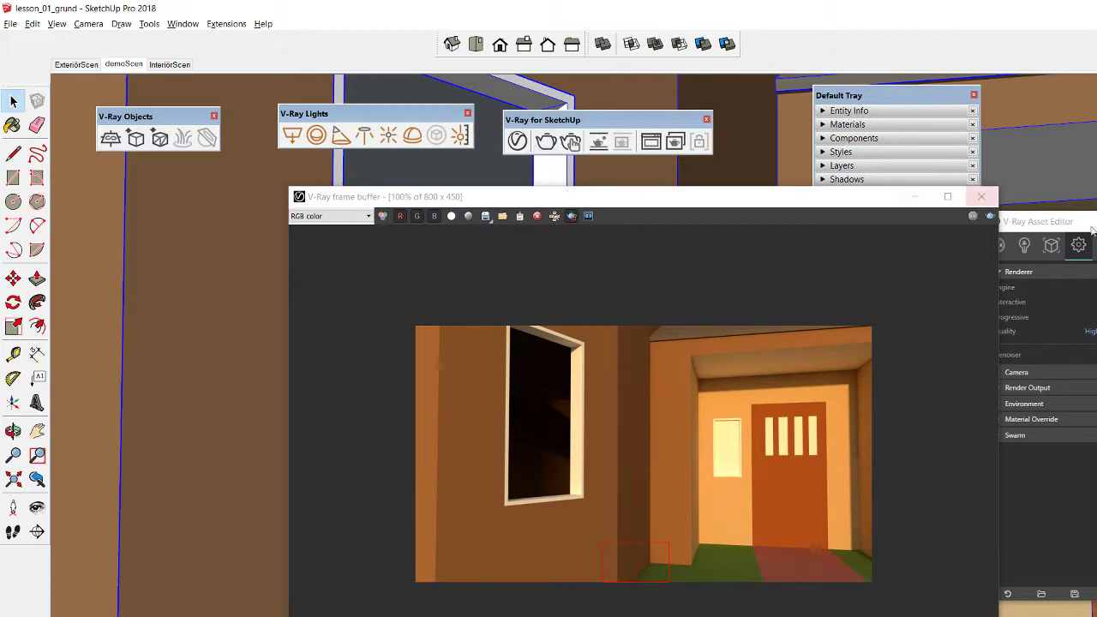
left_click(996, 220)
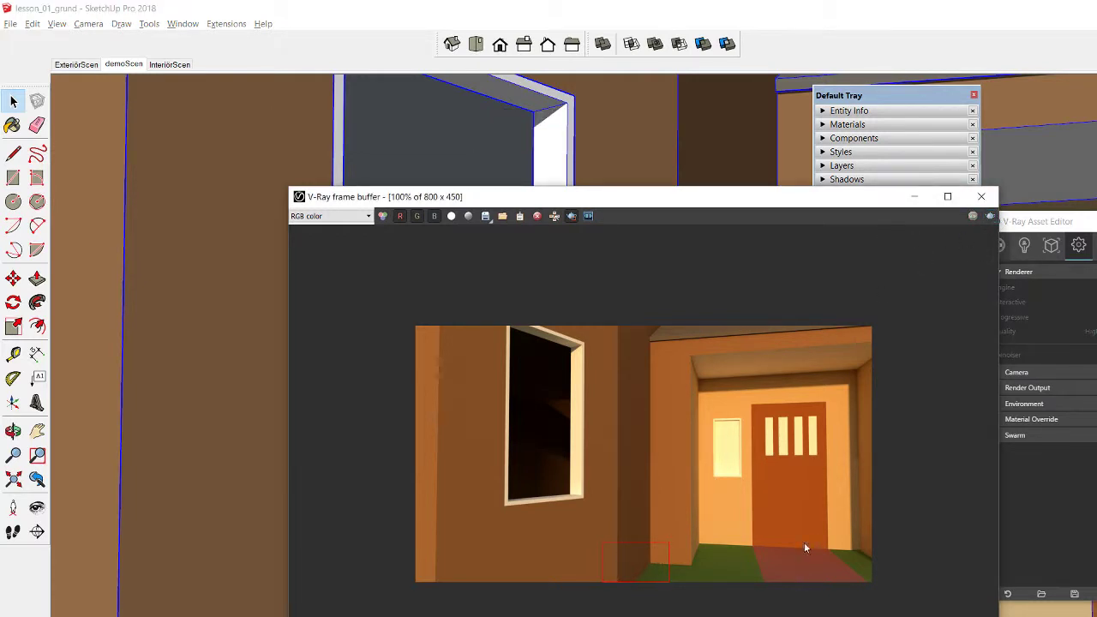
left_click_drag(731, 512, 844, 583)
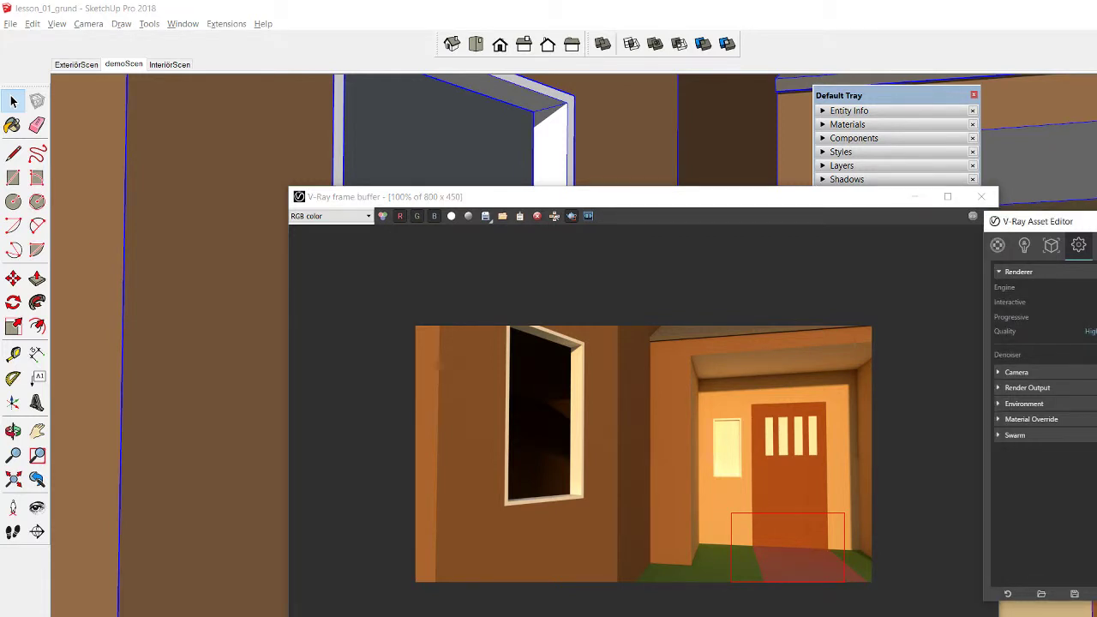
left_click_drag(733, 523, 635, 600)
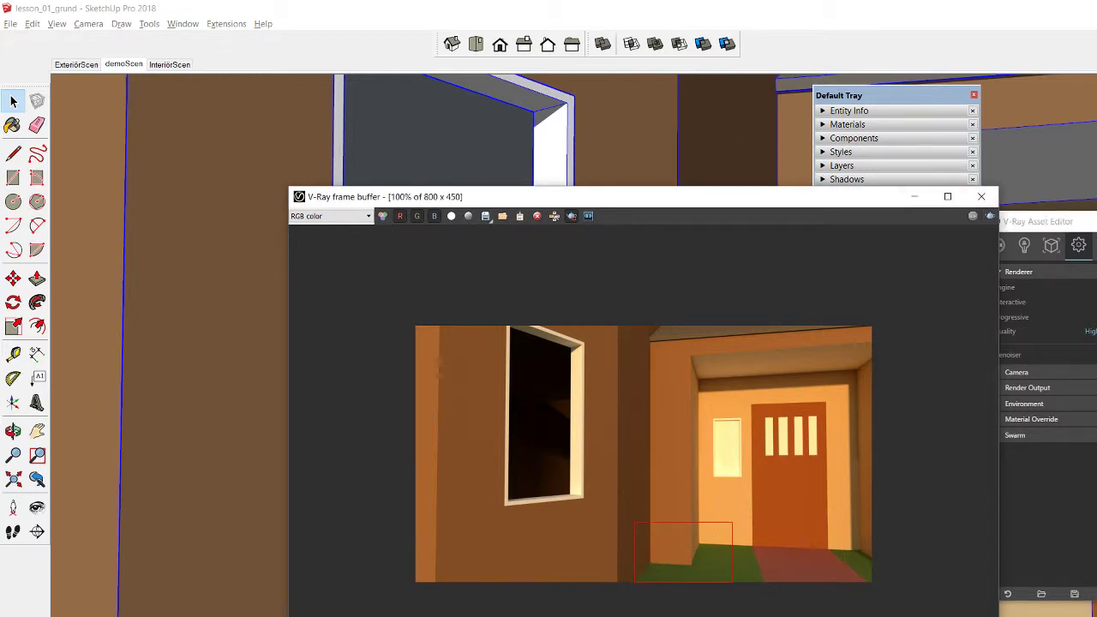
left_click(660, 115)
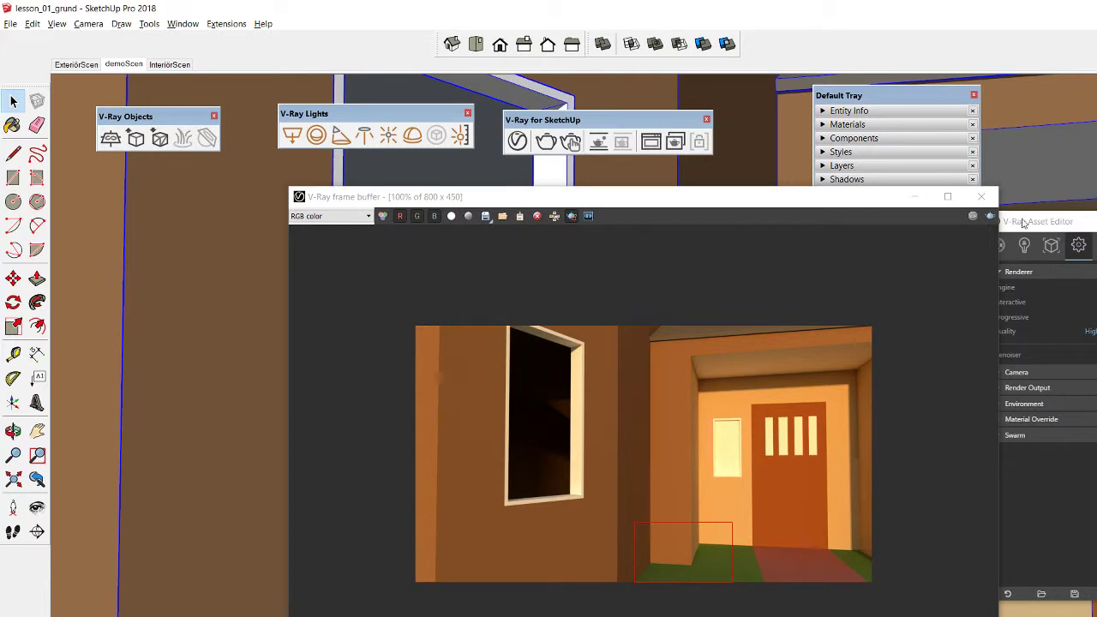
left_click(991, 215)
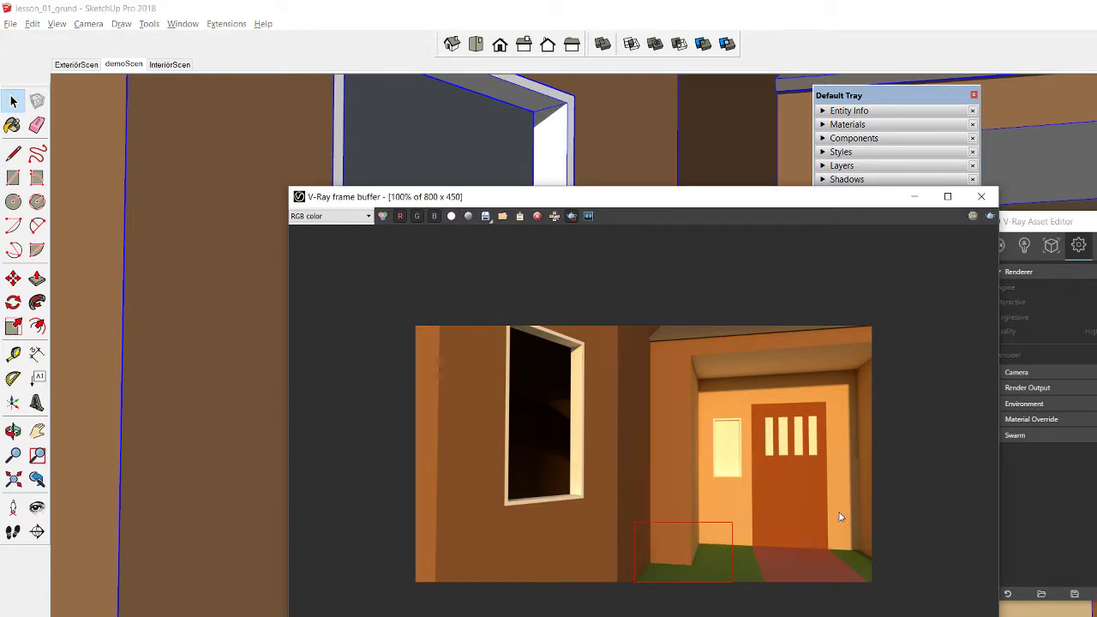
Redraw a narrow render region at the bottom of the door
left_click_drag(770, 506, 800, 582)
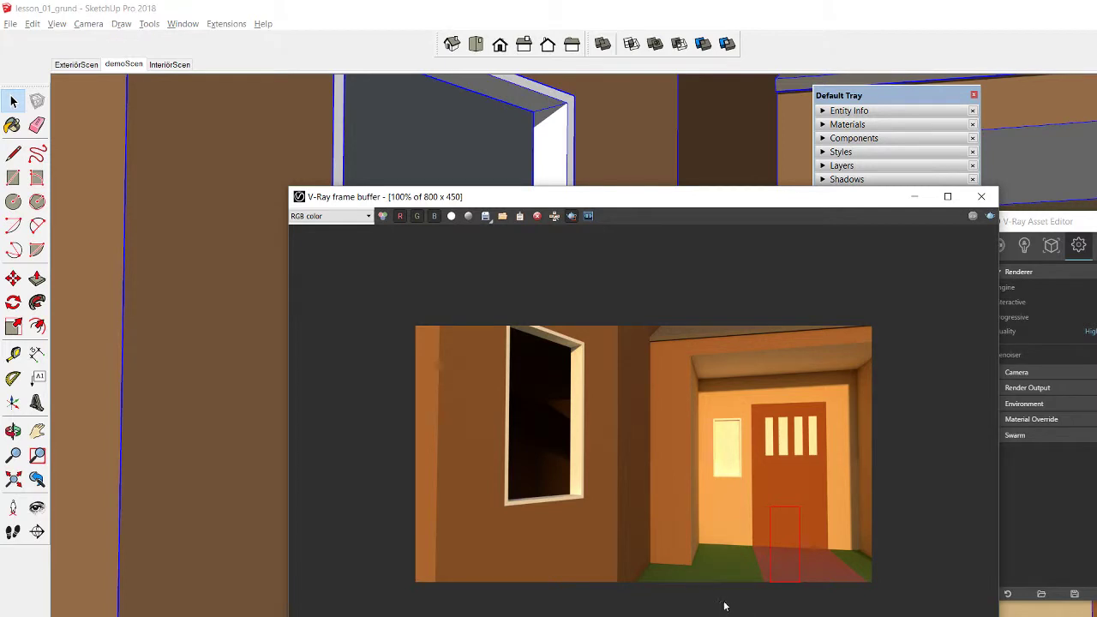
mouse_move(659, 526)
left_mouse_down()
mouse_move(650, 579)
mouse_move(565, 581)
left_mouse_up()
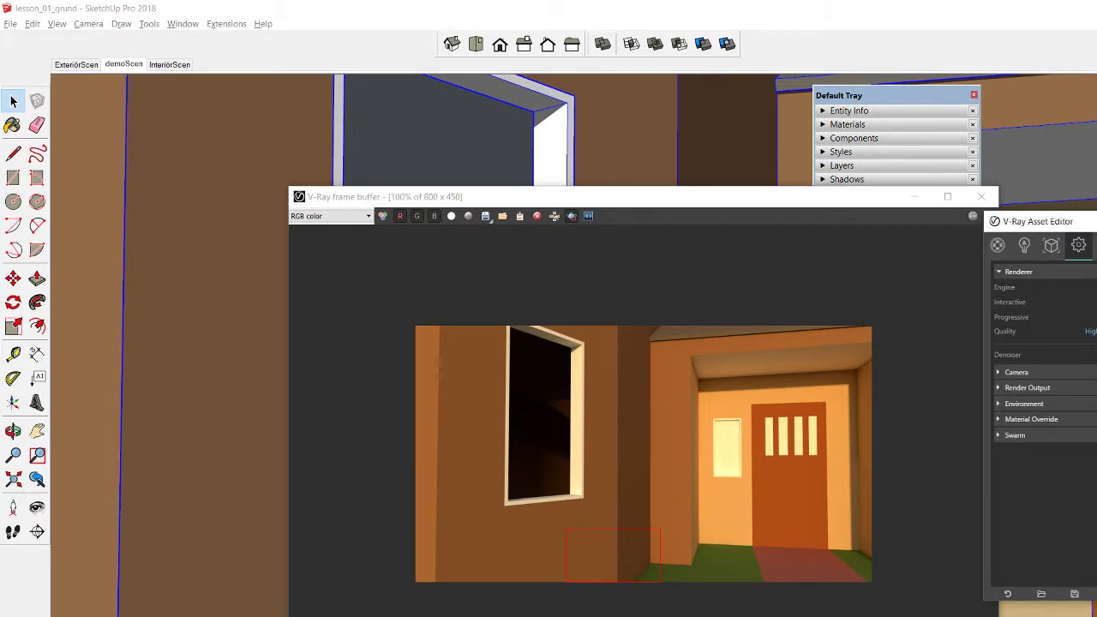
left_click(981, 221)
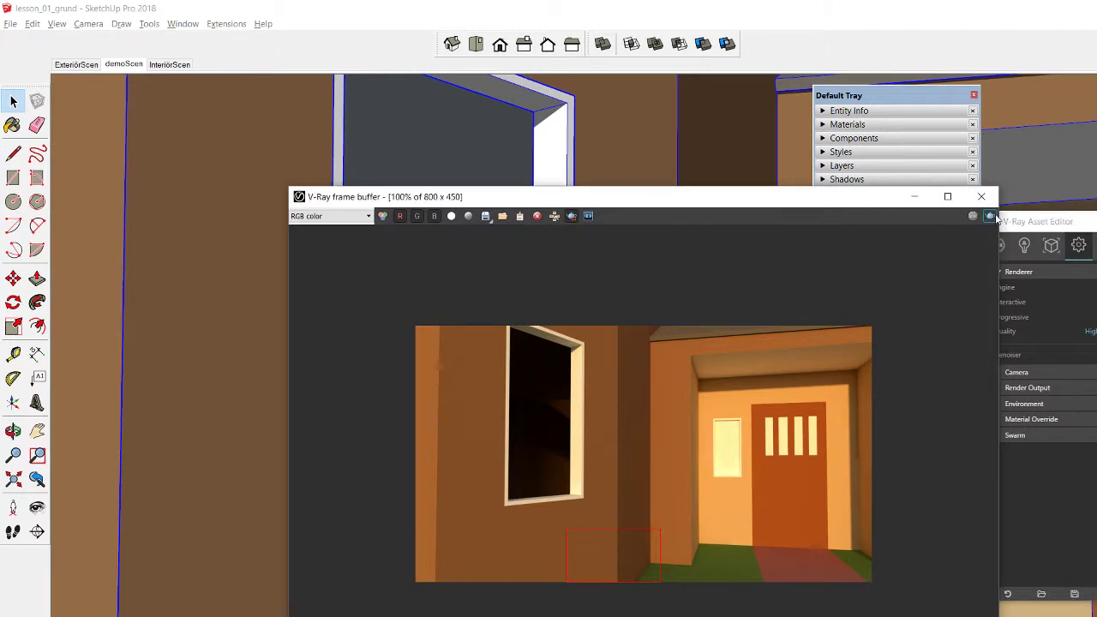
Render the region, then mark and render a new region over the doorway floor
left_click(991, 217)
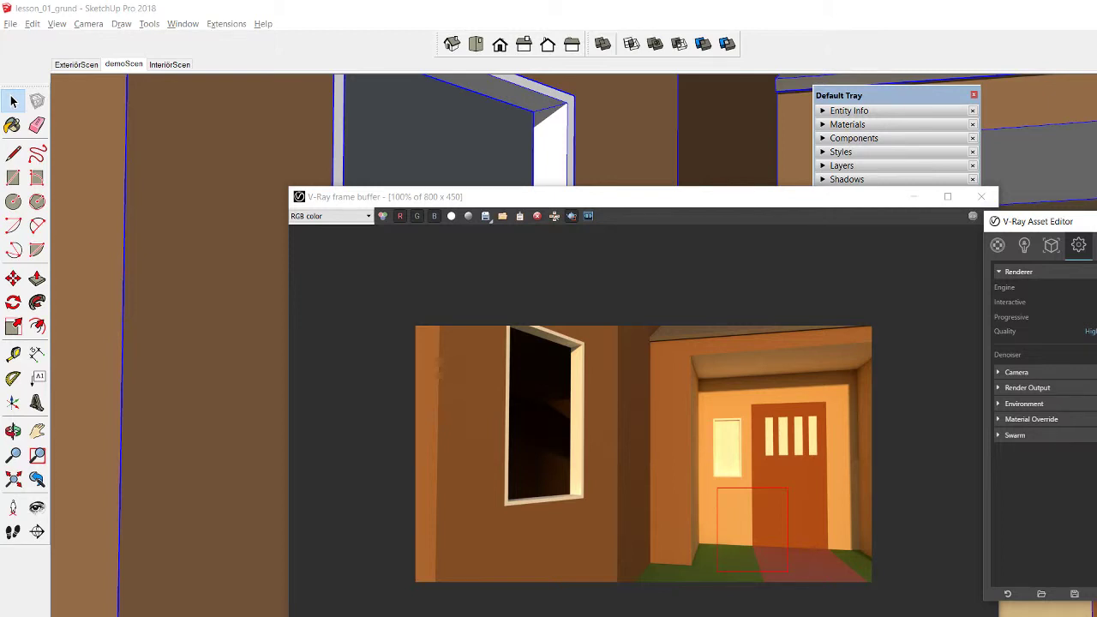
left_click_drag(872, 497, 669, 560)
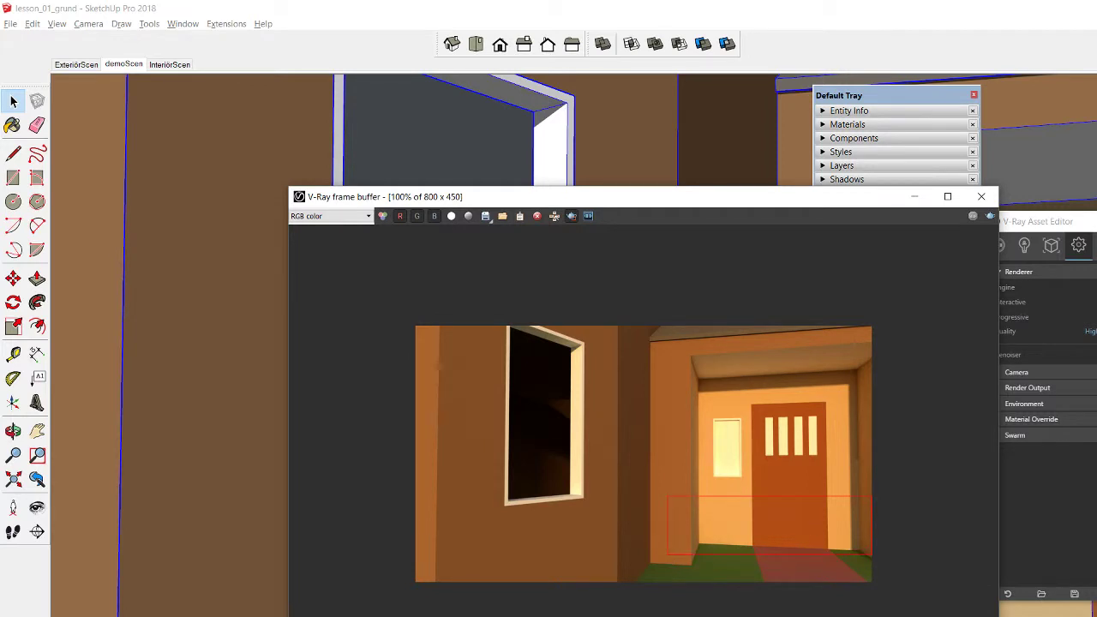
left_click(637, 101)
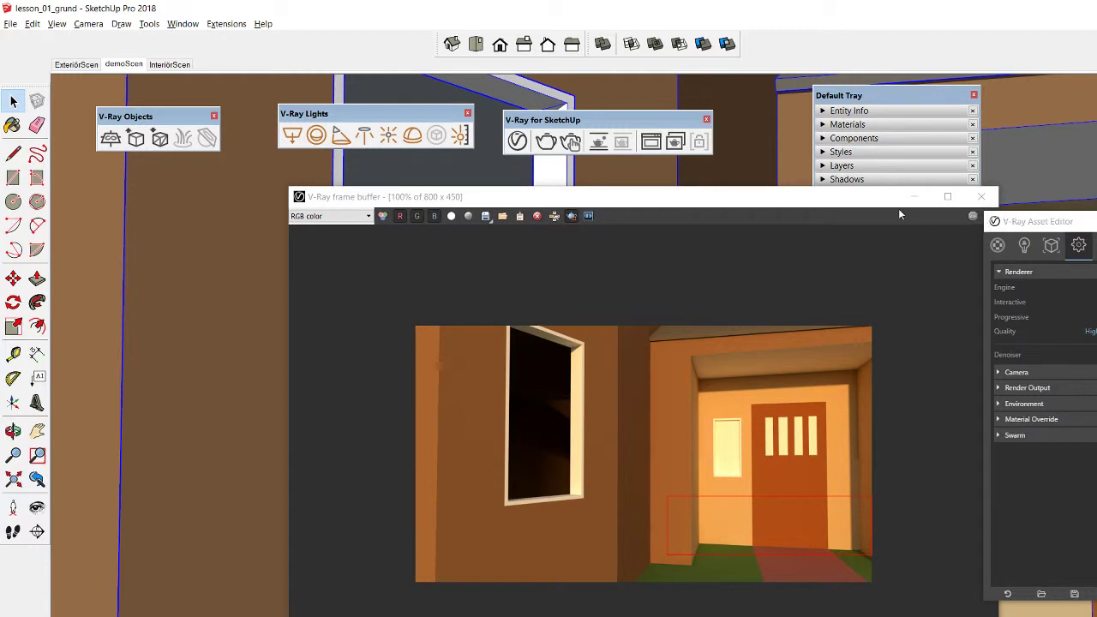
left_click(989, 216)
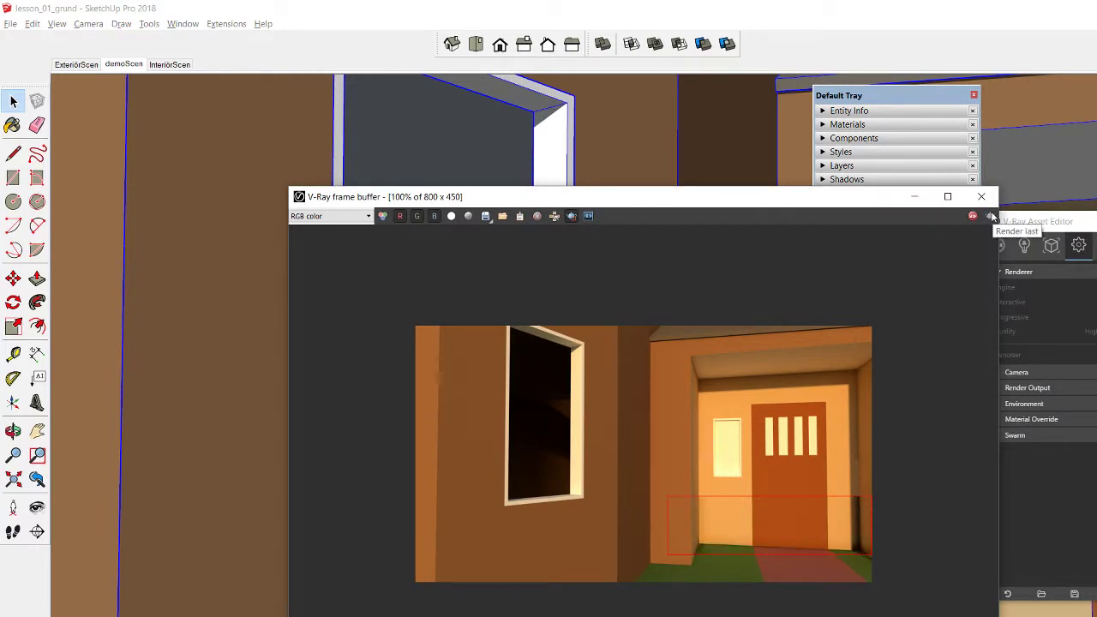
Redraw the region across the lower floor by the door and render it again
left_click(992, 217)
mouse_move(891, 476)
left_mouse_down()
mouse_move(678, 609)
mouse_move(684, 569)
left_mouse_up()
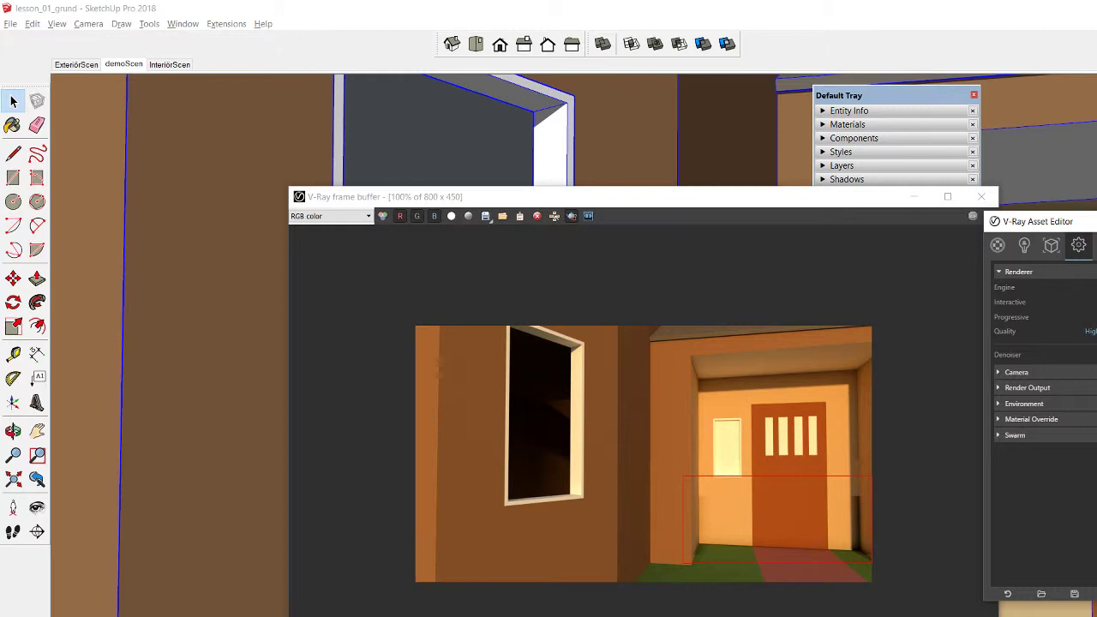
left_click_drag(872, 518, 606, 581)
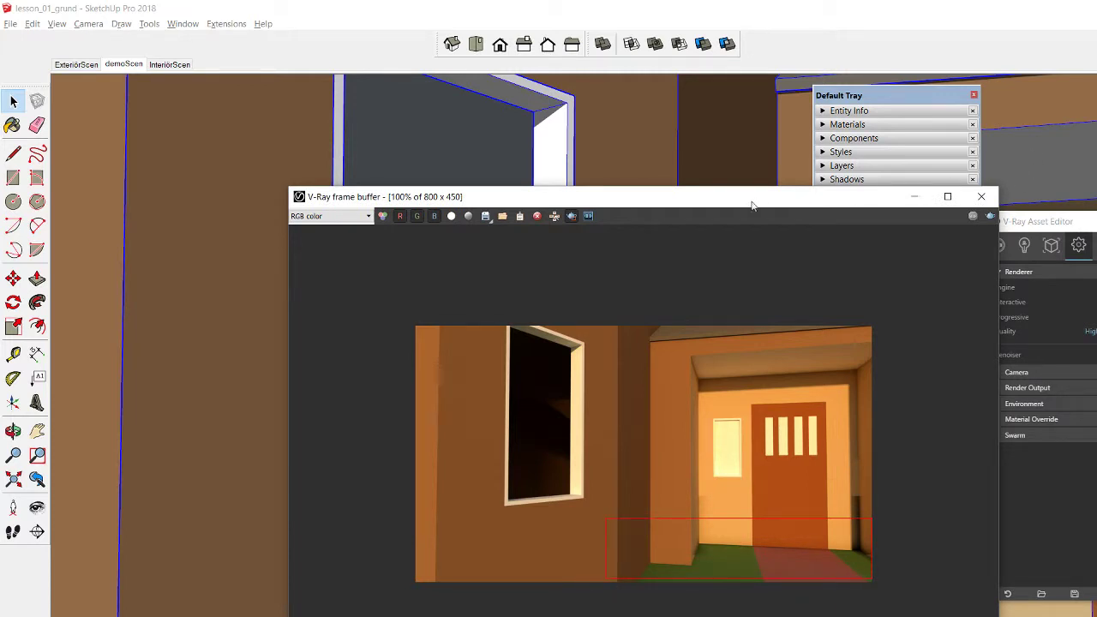
left_click(990, 216)
Close the previous render, switch to the demoScen scene, and open the V-Ray Asset Editor
left_click(981, 196)
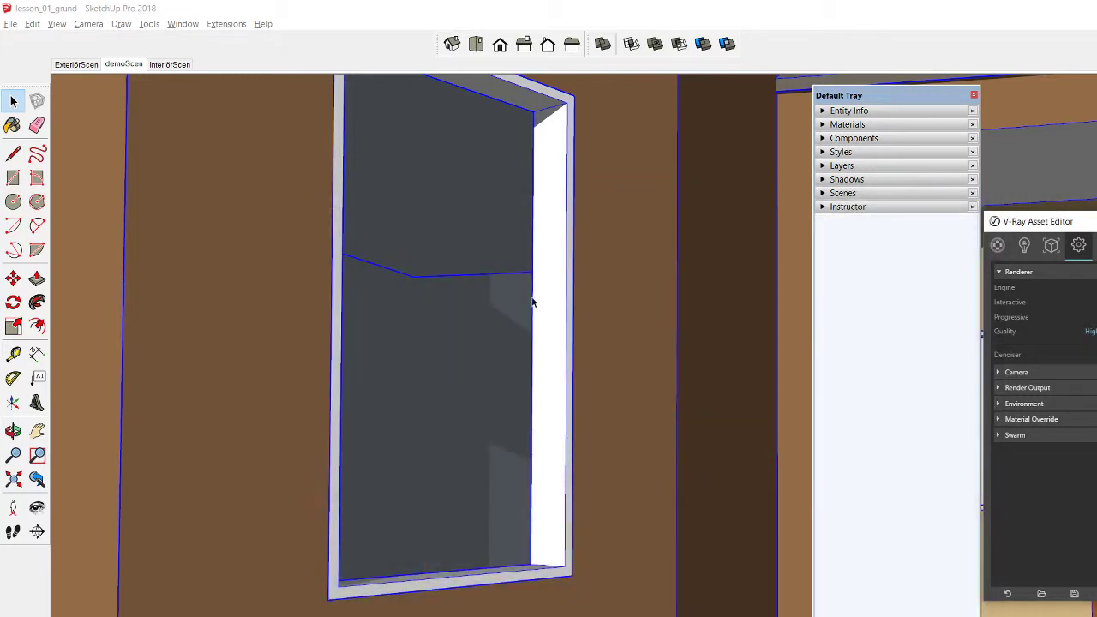
left_click(118, 66)
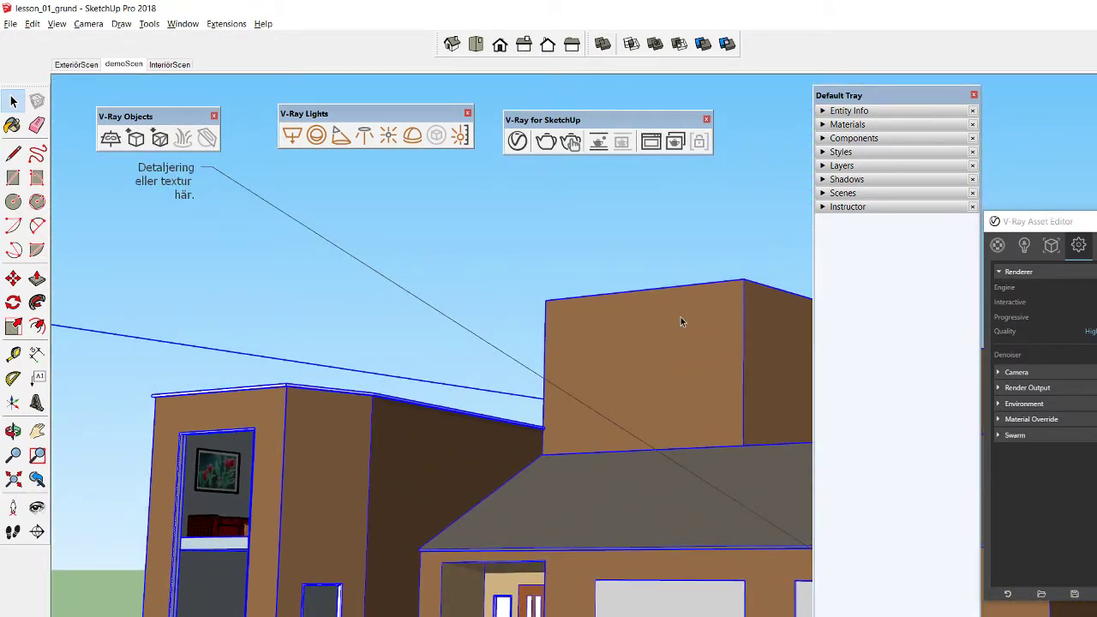
left_click(518, 140)
left_click_drag(568, 135, 514, 120)
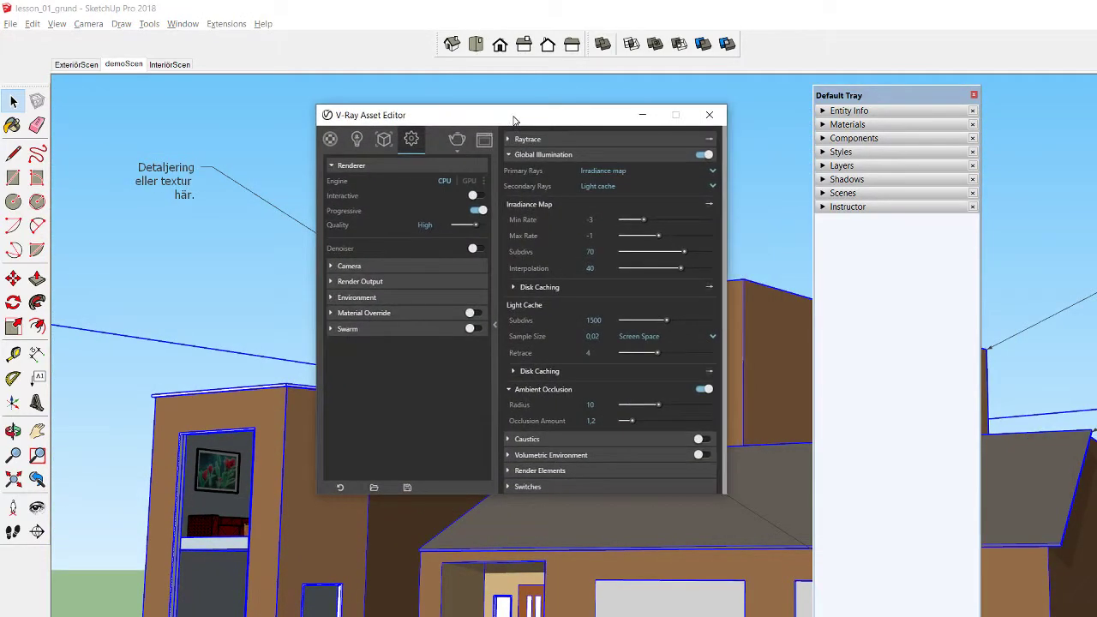
left_click(577, 155)
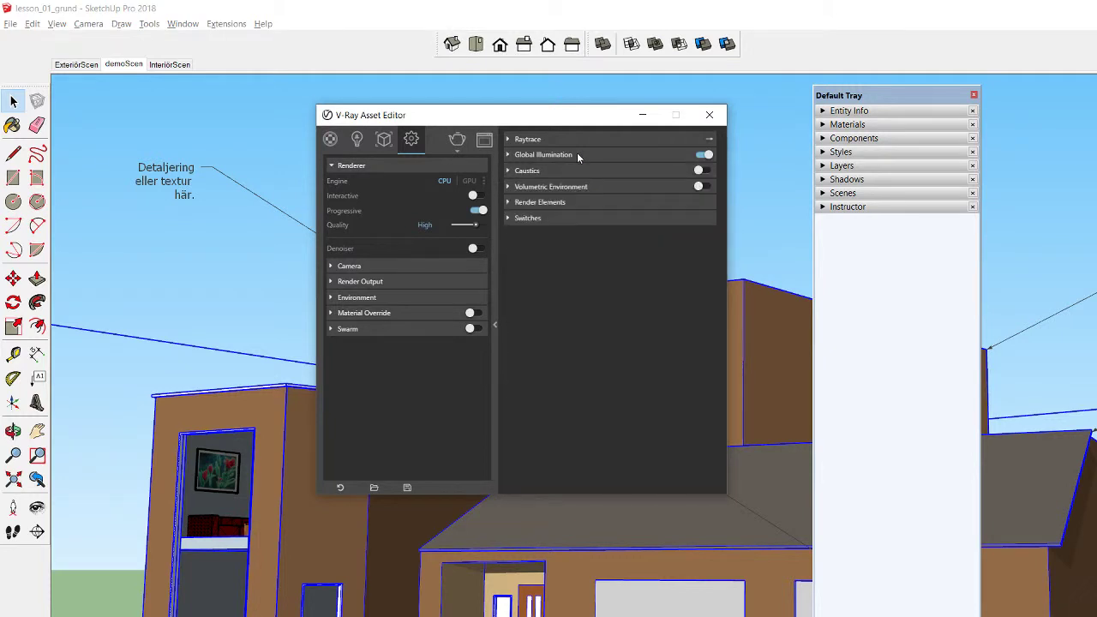
left_click_drag(499, 122, 631, 131)
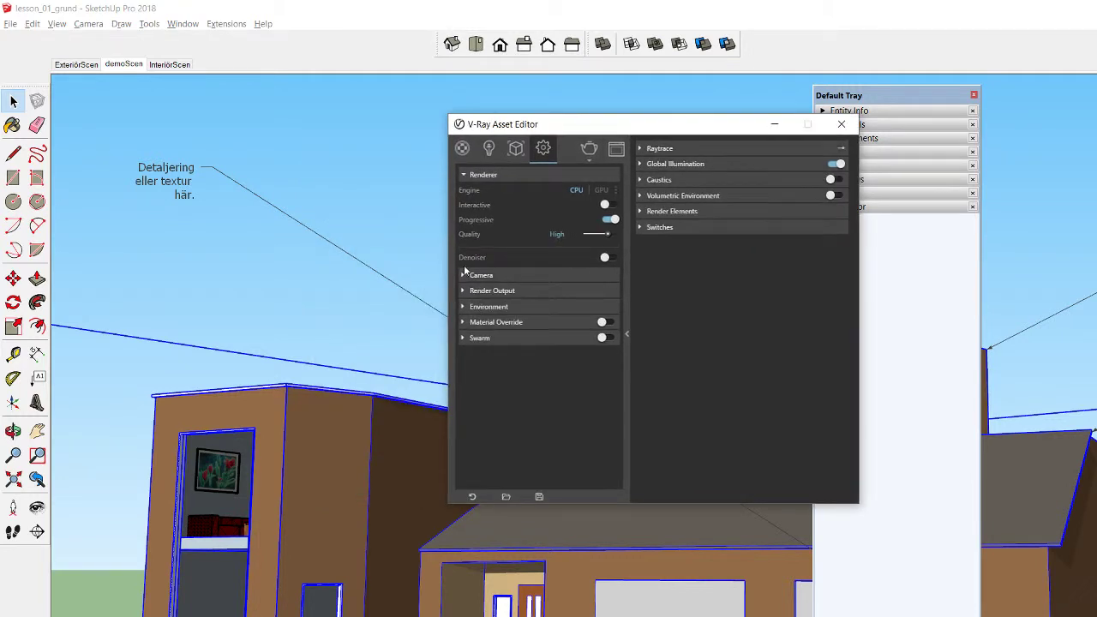
Set Render Output to the 4:3 Picture aspect ratio at 1203 × 902
left_click(491, 294)
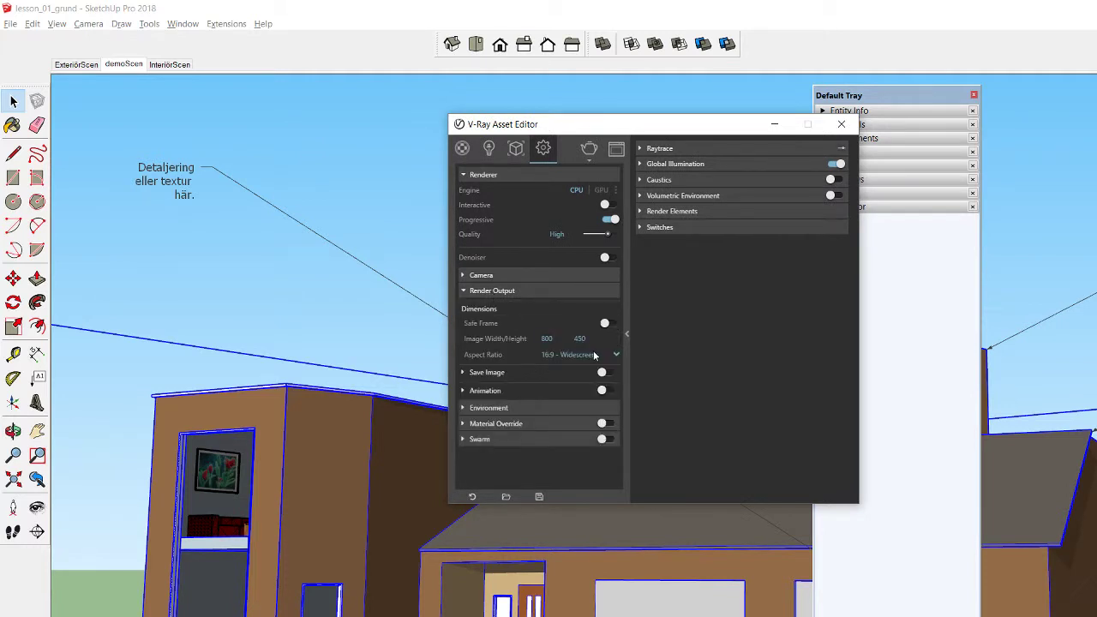
left_click(548, 338)
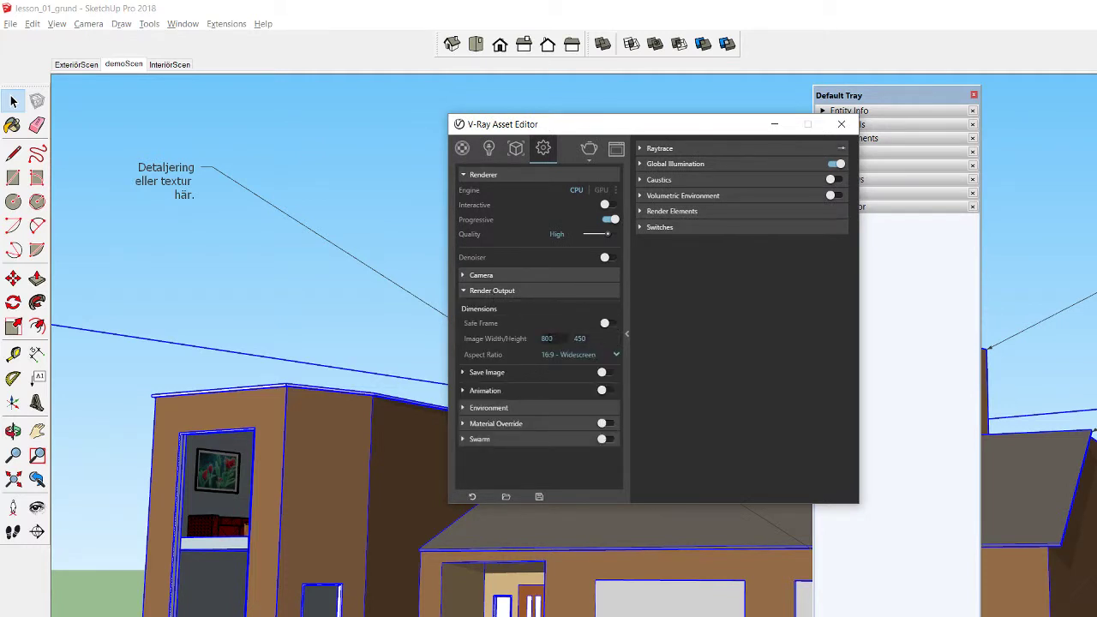
left_click(609, 360)
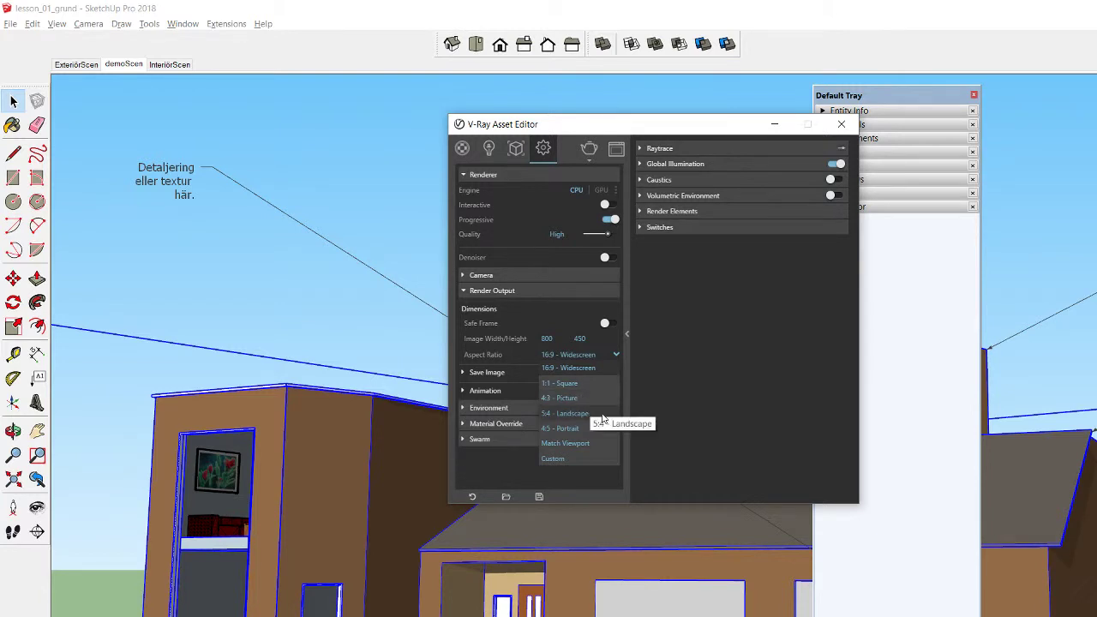
left_click(602, 404)
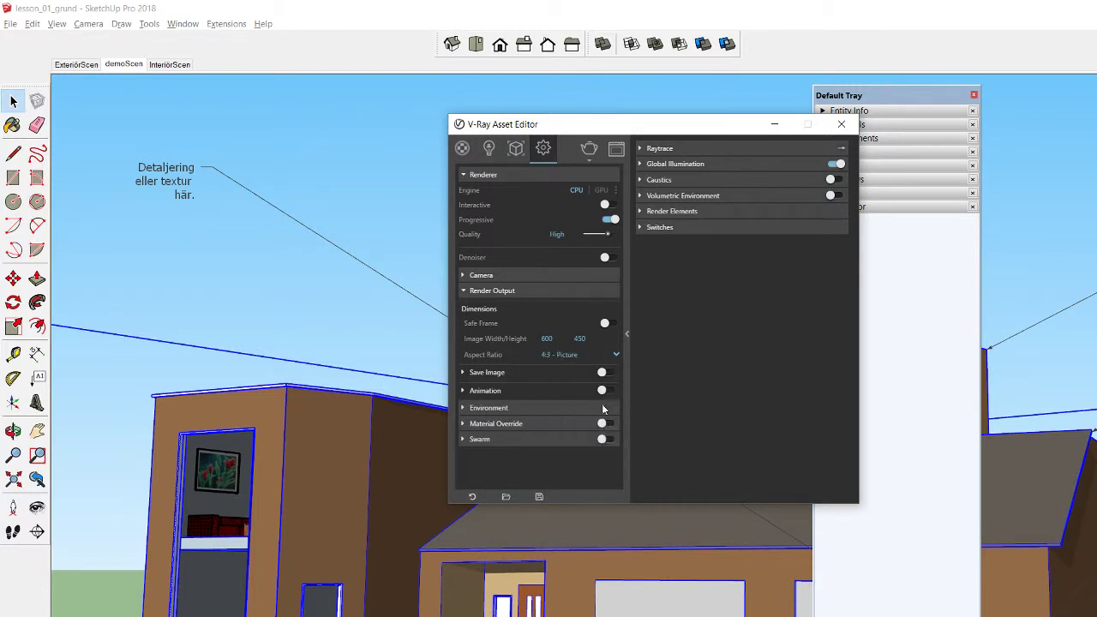
left_click(547, 339)
key("BackSpace")
type("20")
type("20")
left_click(579, 338)
Expand Render Elements, reposition the settings window, and show the V-Ray frame buffer
left_click(684, 213)
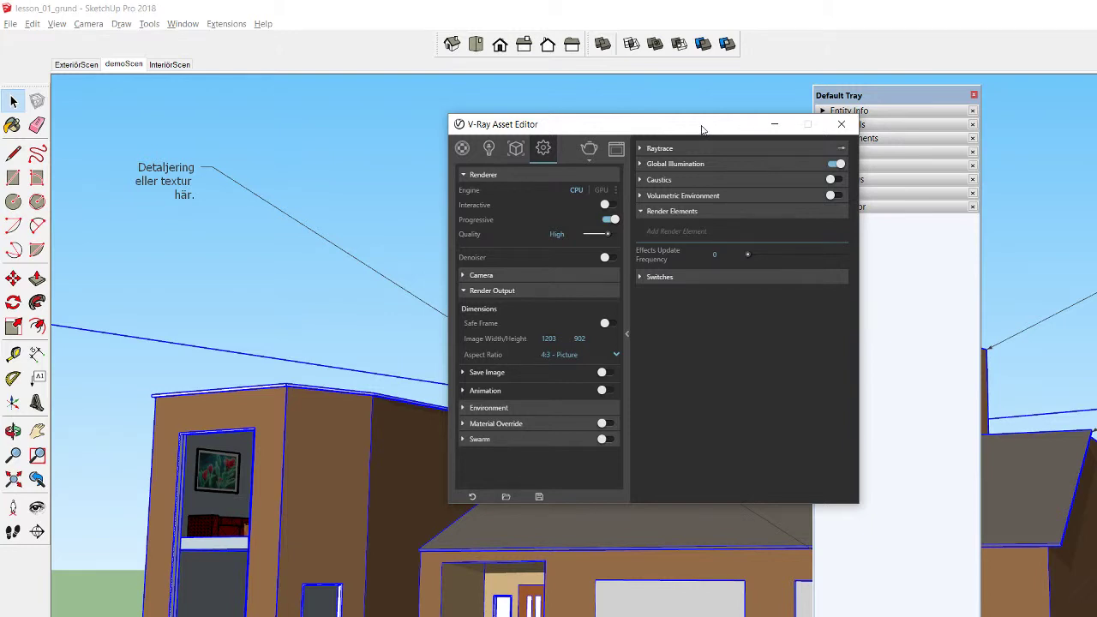
left_click_drag(705, 129, 704, 248)
left_click(651, 142)
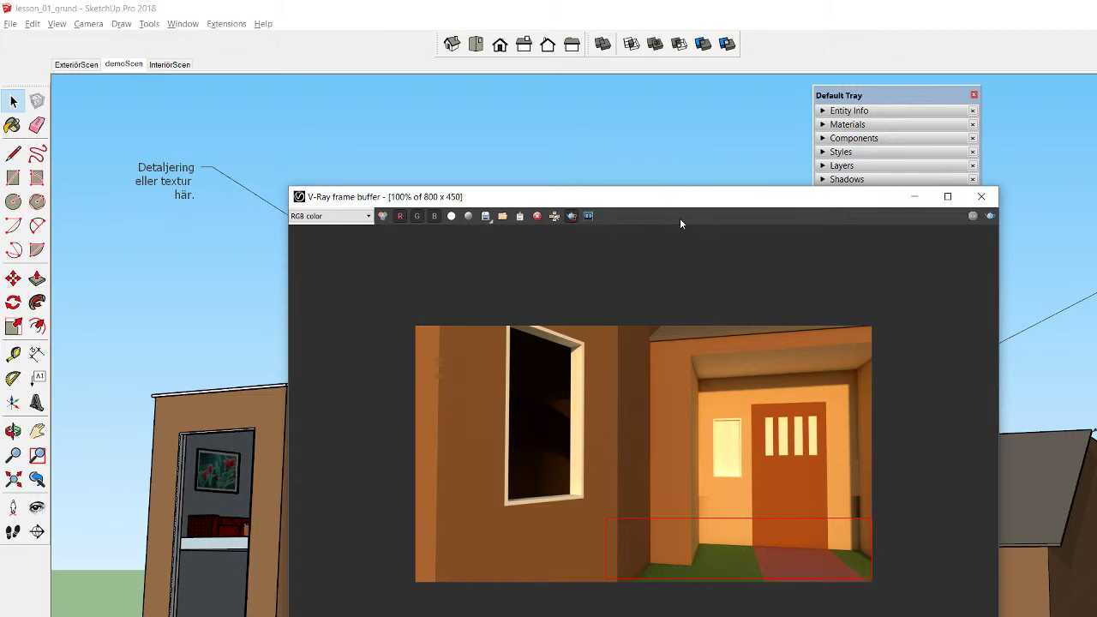
Render the full demoScen house front at 1203 × 902
left_click(990, 217)
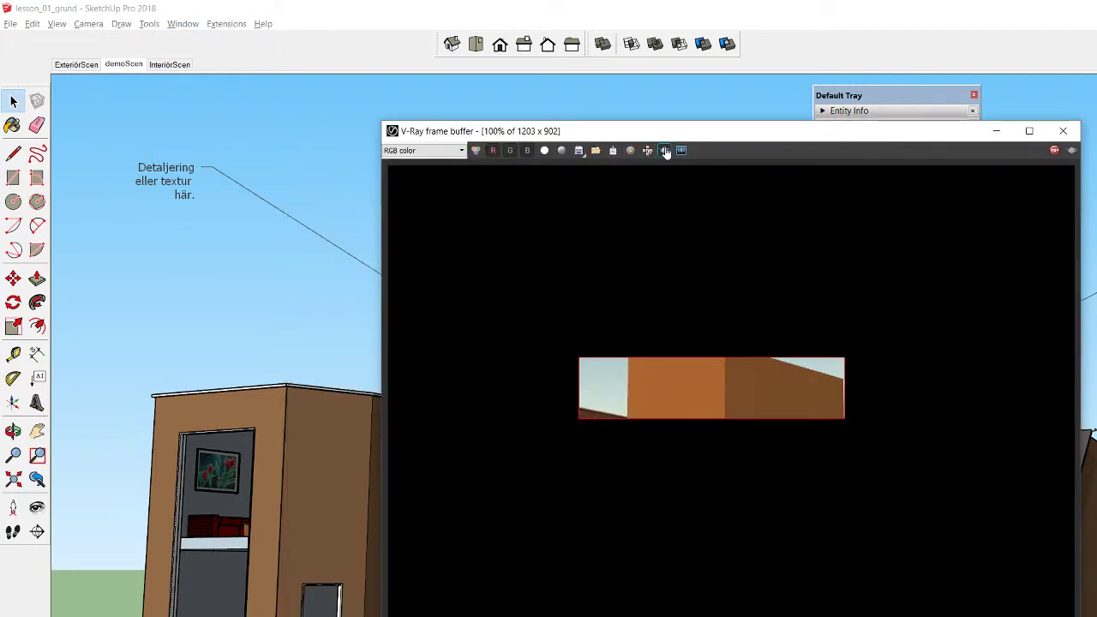
left_click(1072, 151)
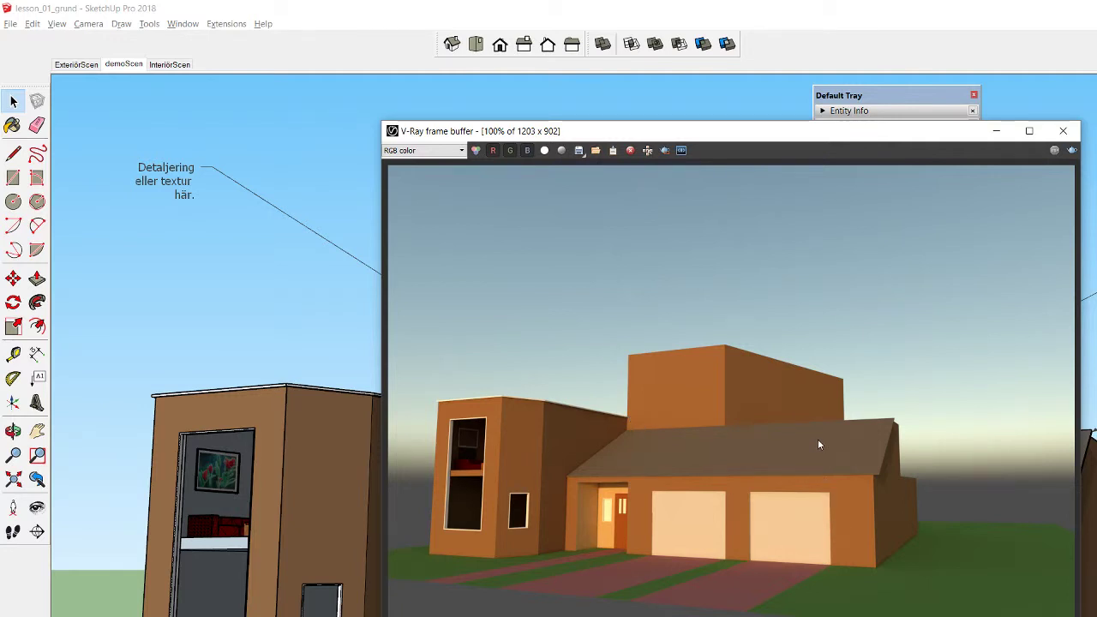
Save the current render channel as demo1 in PNG format in the tutorials vray folder
left_click(582, 152)
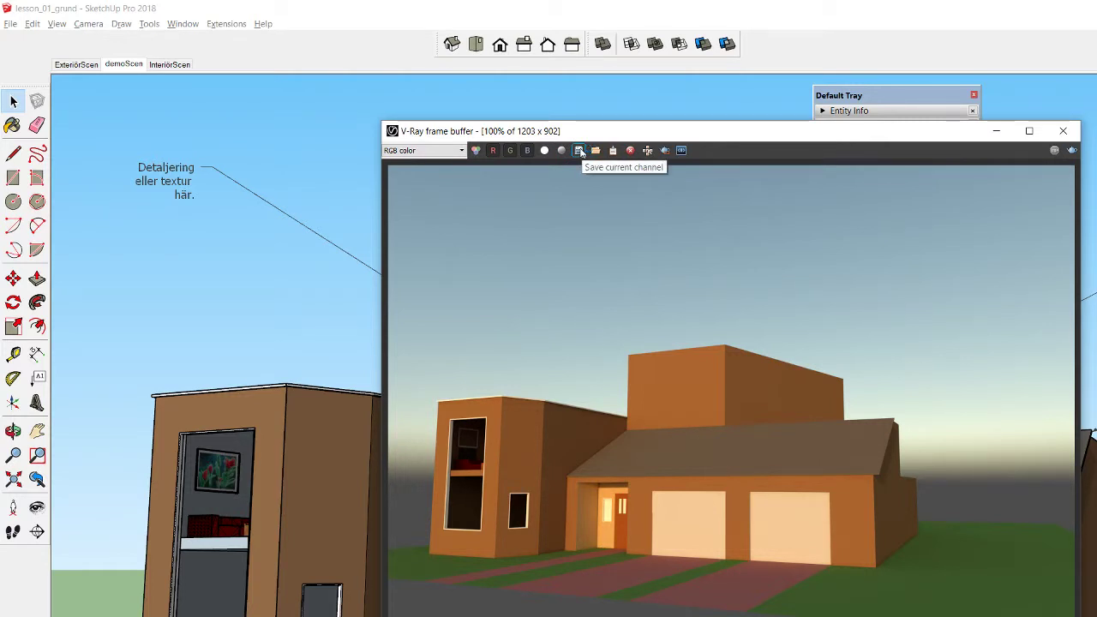
left_click(581, 152)
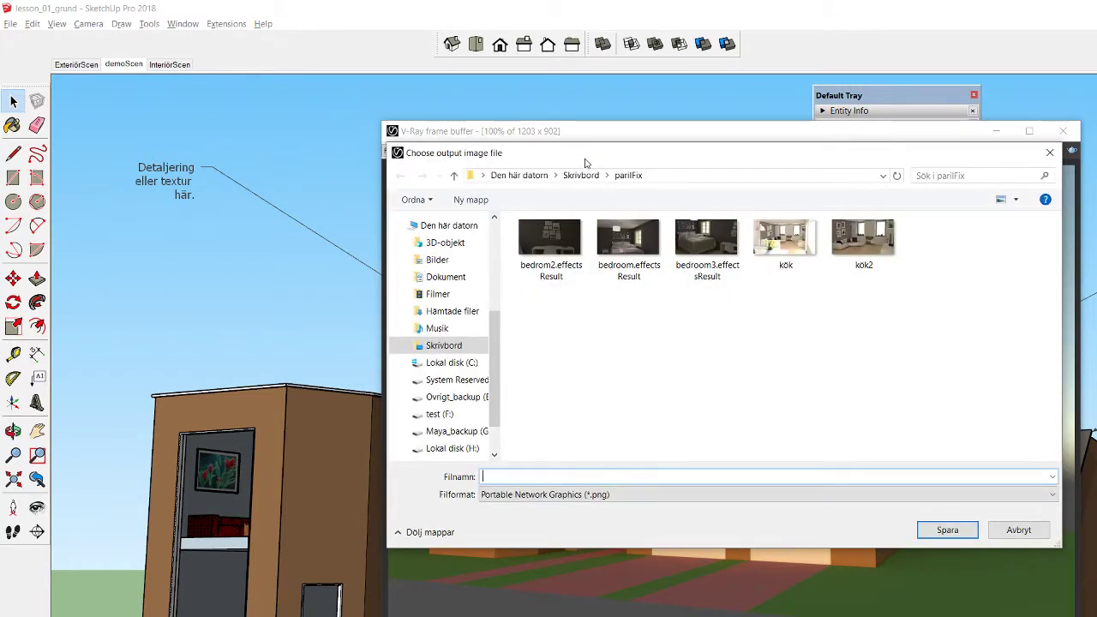
left_click_drag(495, 410, 505, 251)
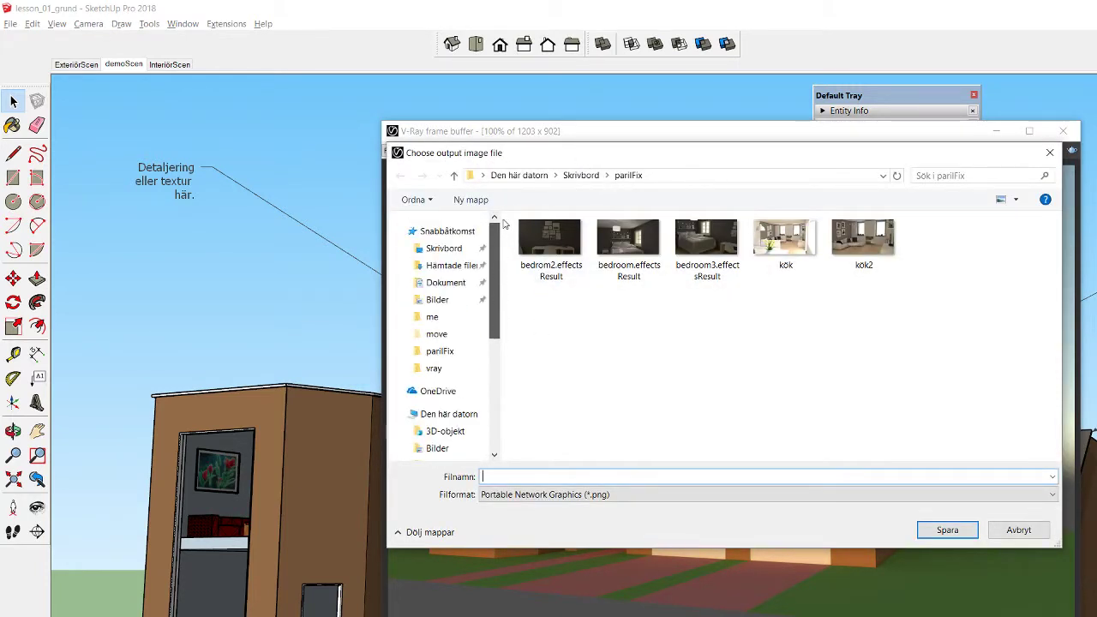
left_click(437, 369)
left_click(635, 475)
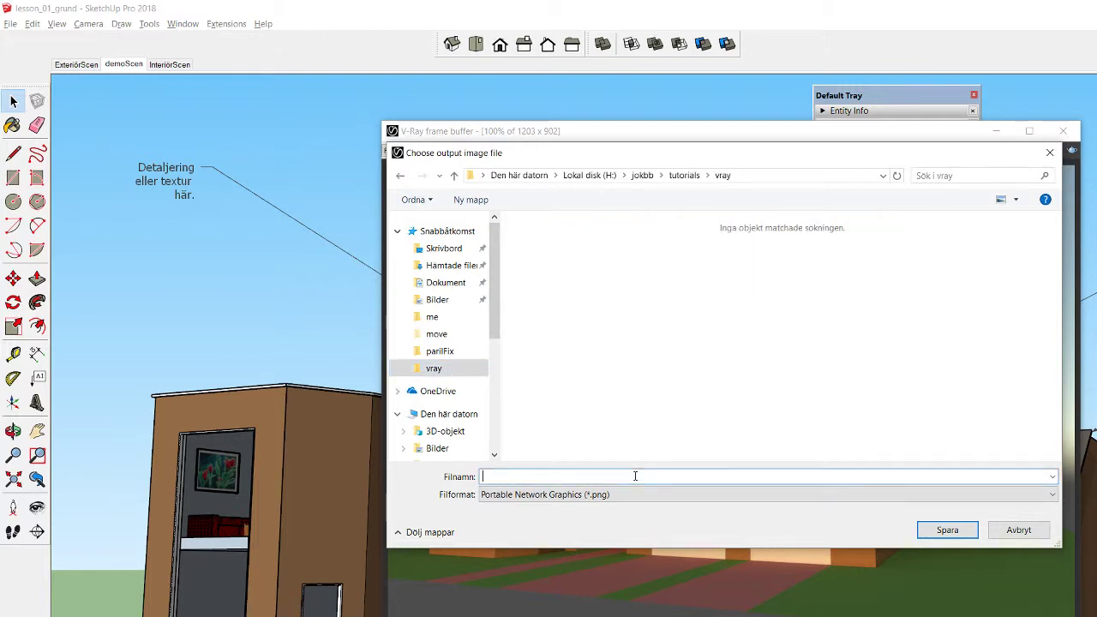
left_click(652, 495)
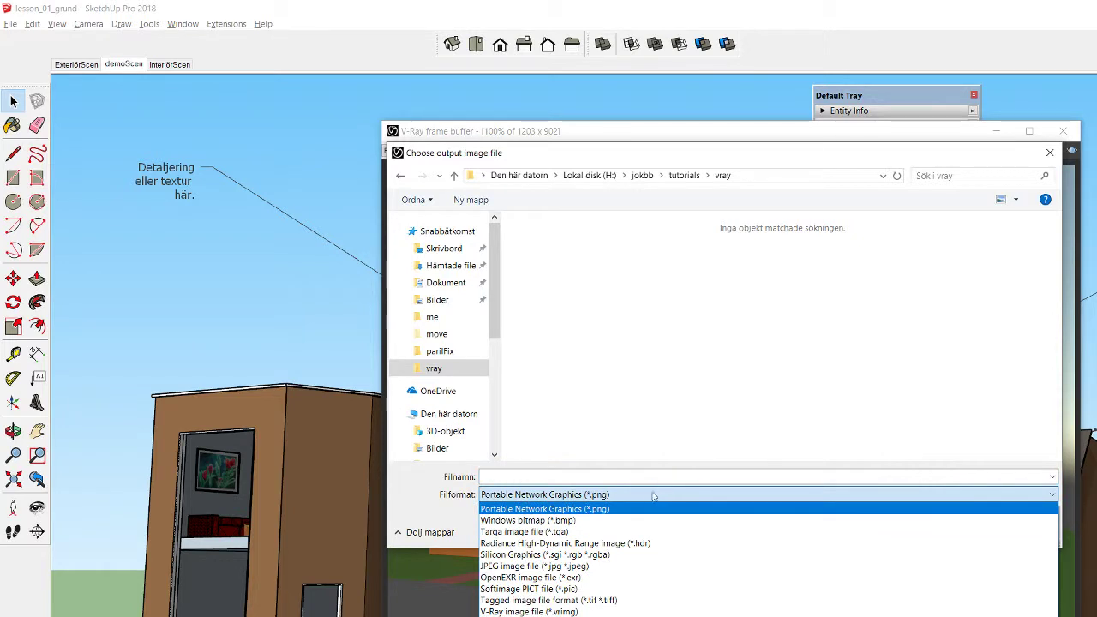
left_click(620, 512)
left_click(605, 476)
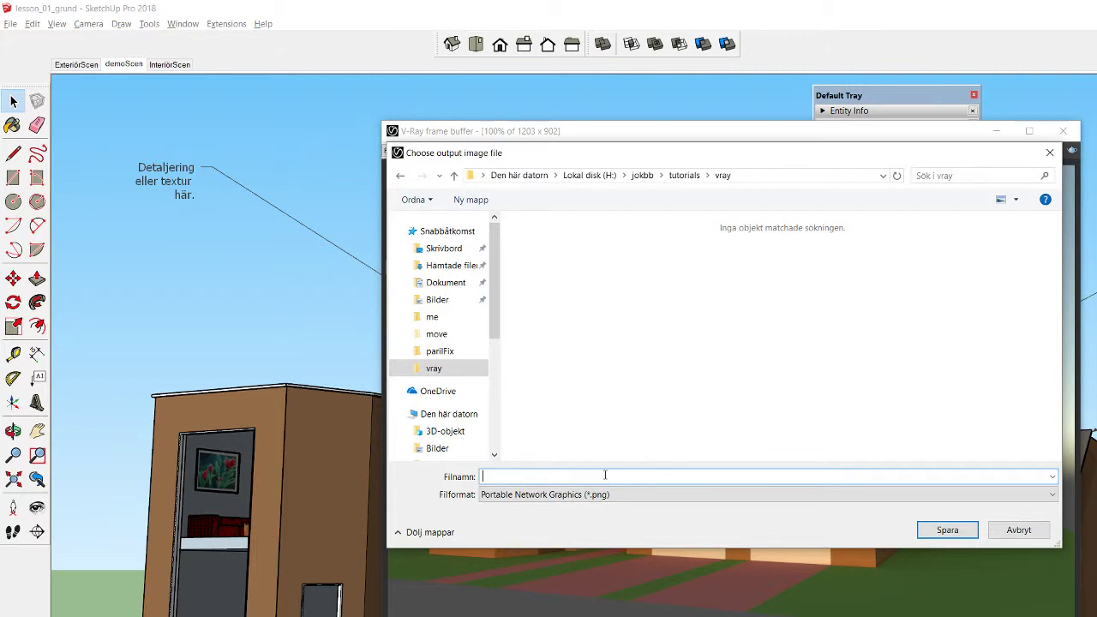
type("dem")
type("o")
type("1")
left_click(941, 533)
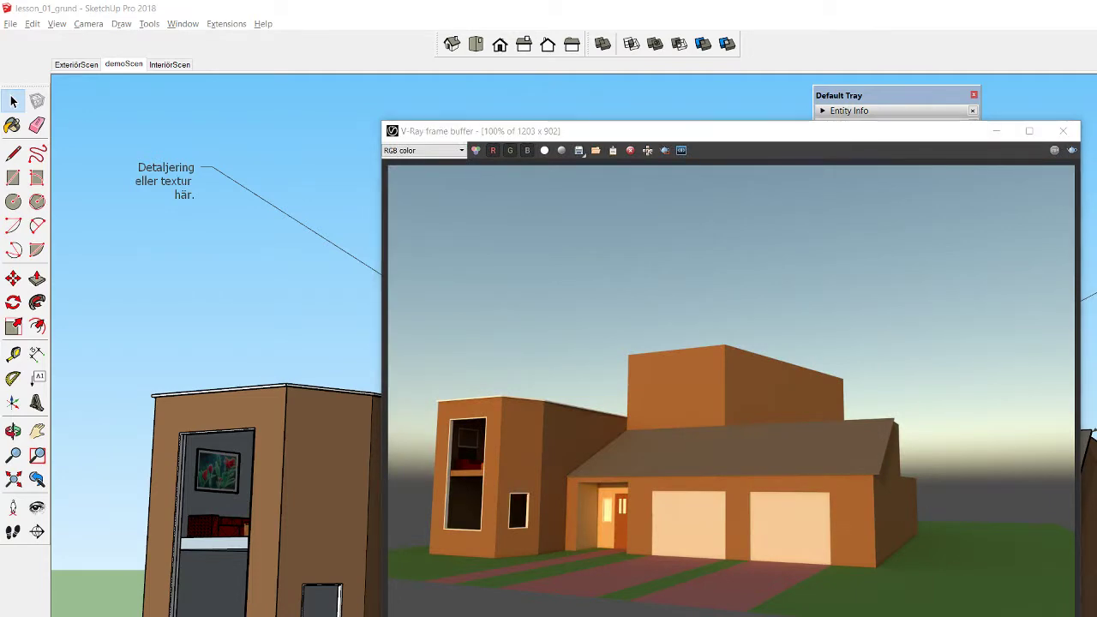
Open demo1.png from the vray folder with Foton (Photos), check the render, then close the viewer
key("alt+Tab")
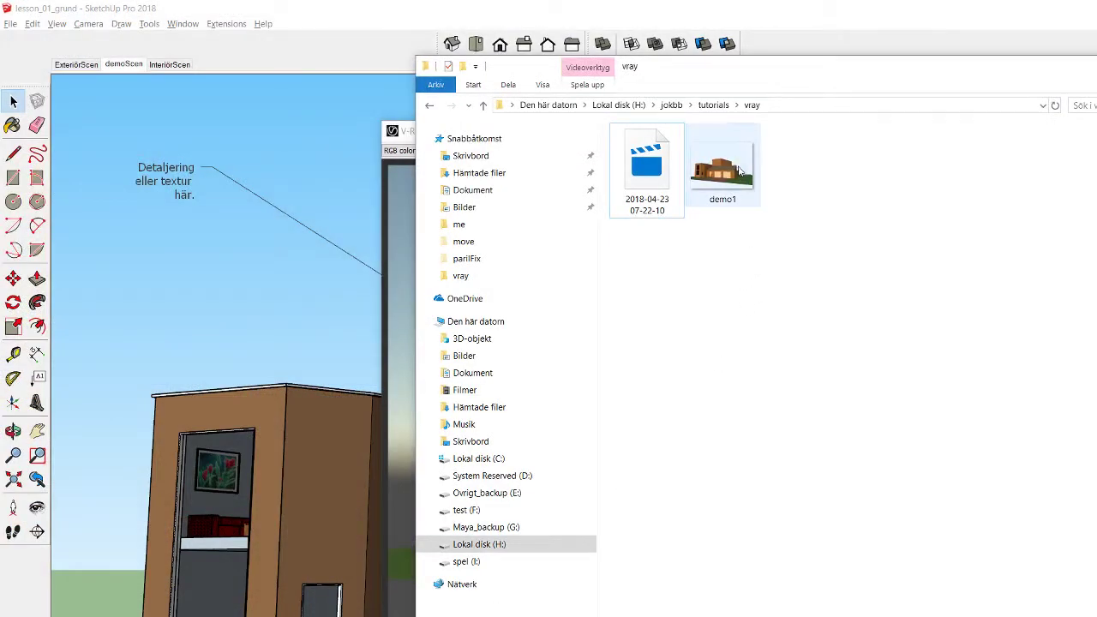
left_click(725, 182)
right_click(724, 183)
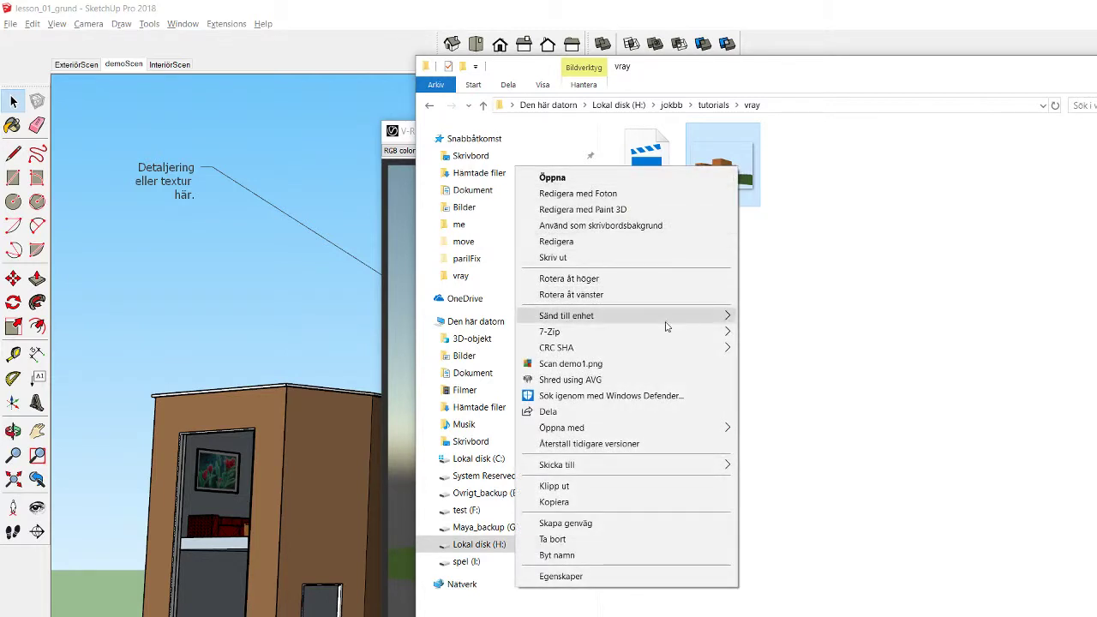
mouse_move(562, 428)
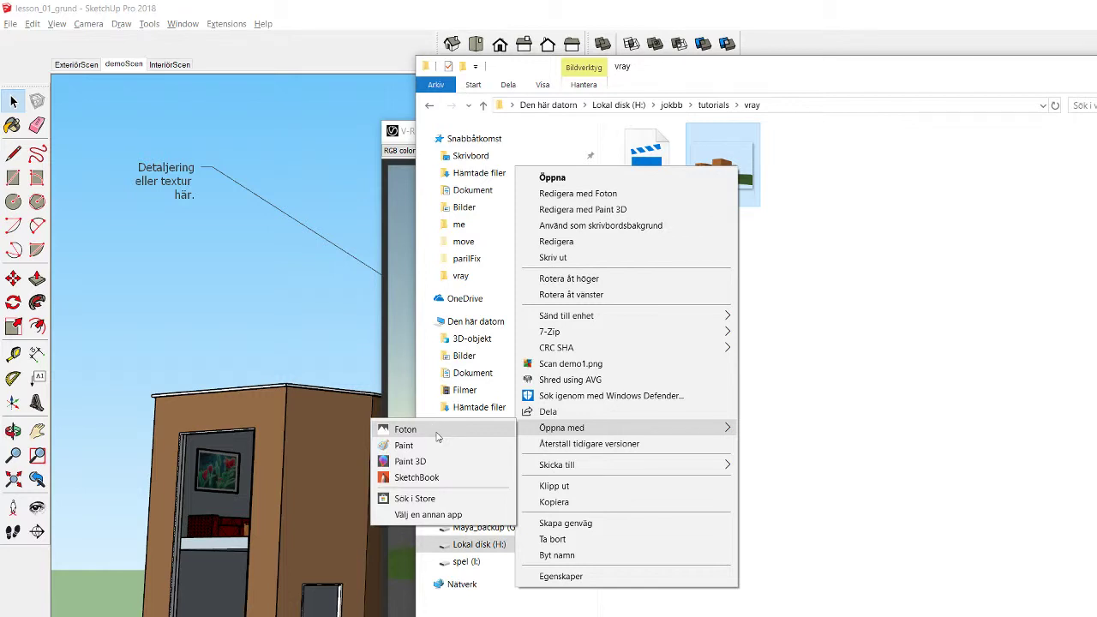
left_click(437, 437)
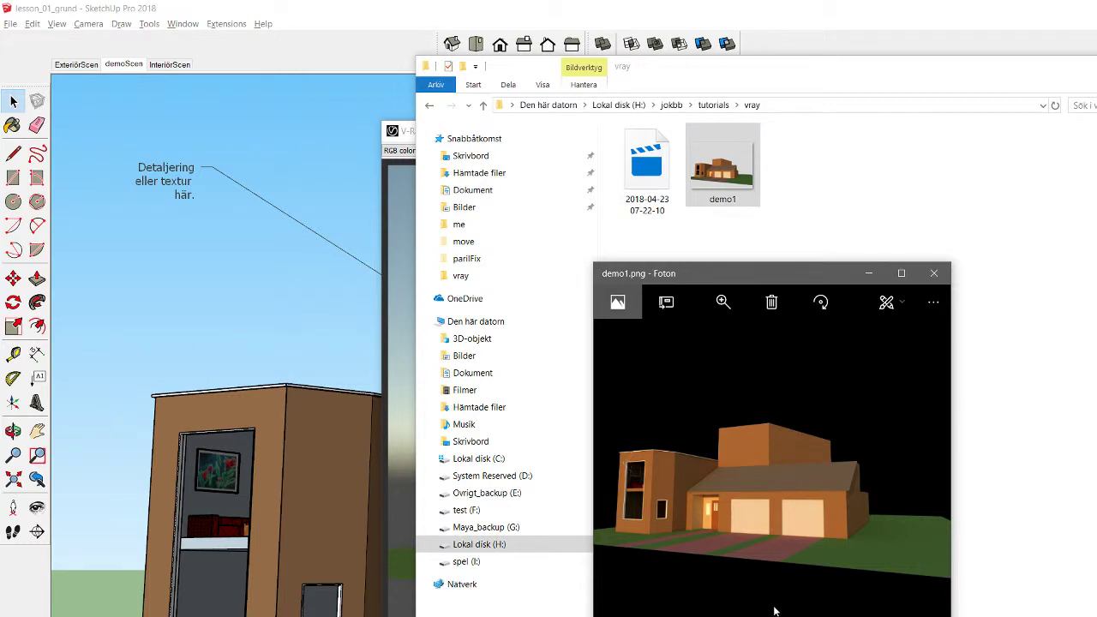
left_click(942, 280)
key("alt+Tab")
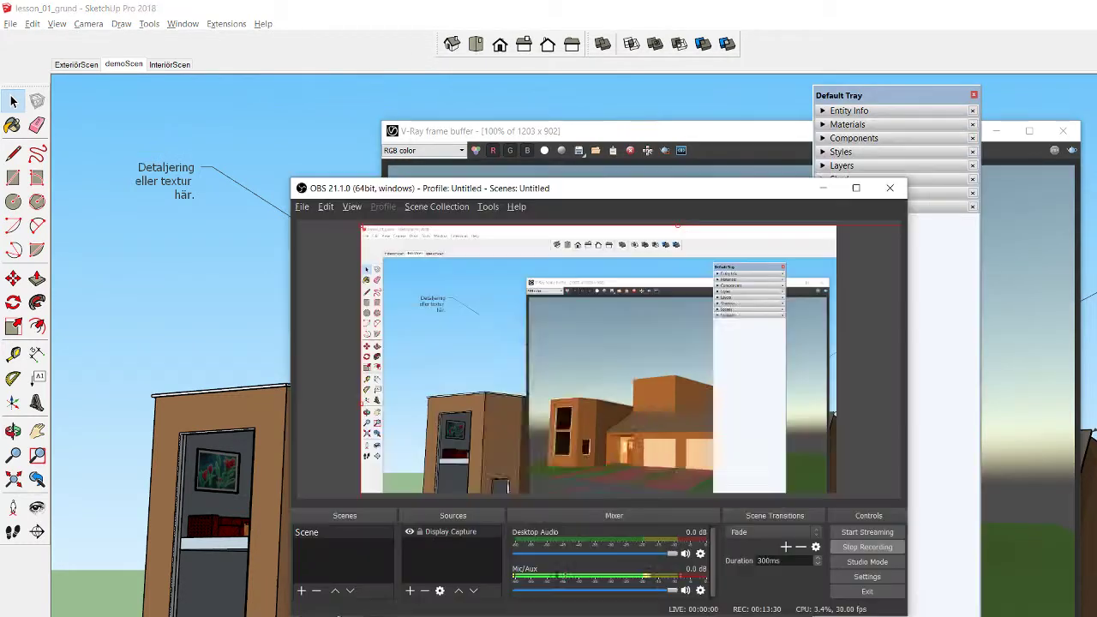
key("alt+Tab")
key("alt+Tab")
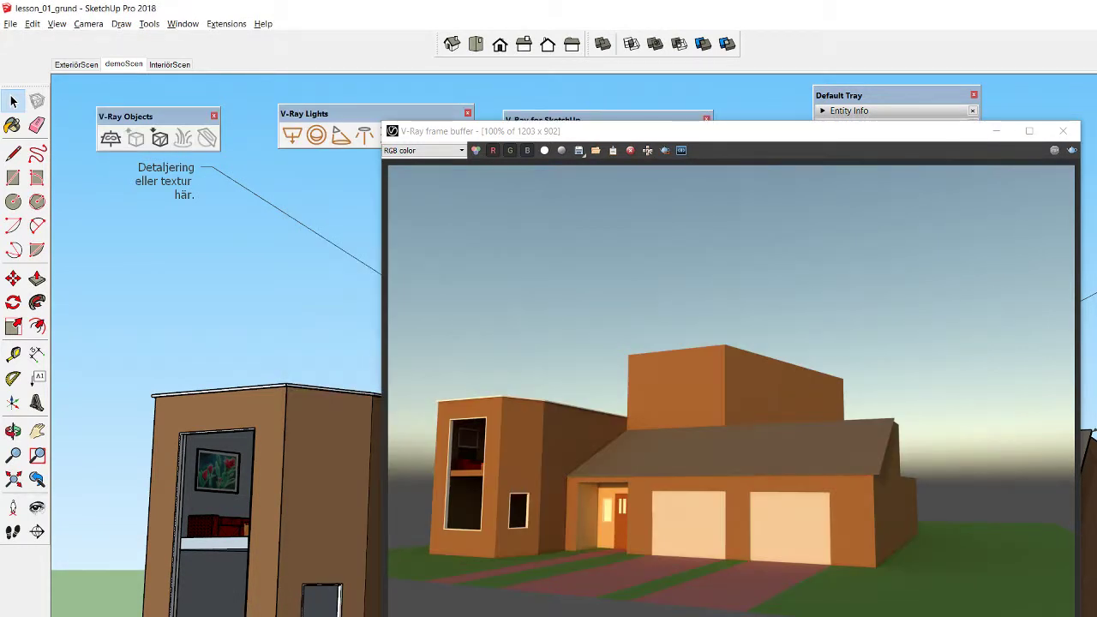